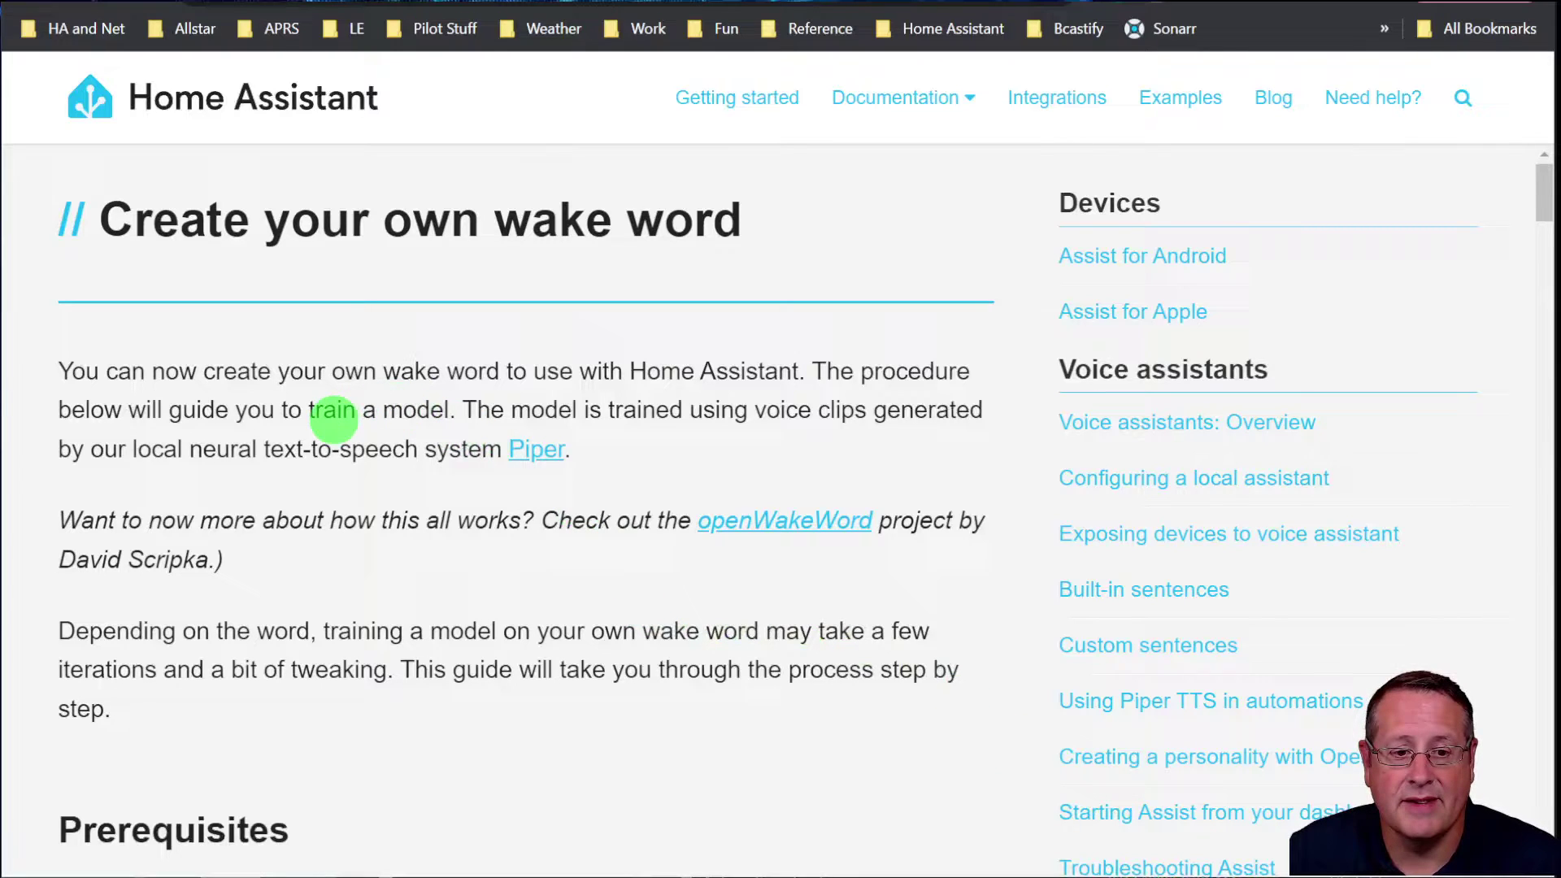
Follow the guide's openWakeWord link to the project's GitHub page
scroll(456, 543, down, 2)
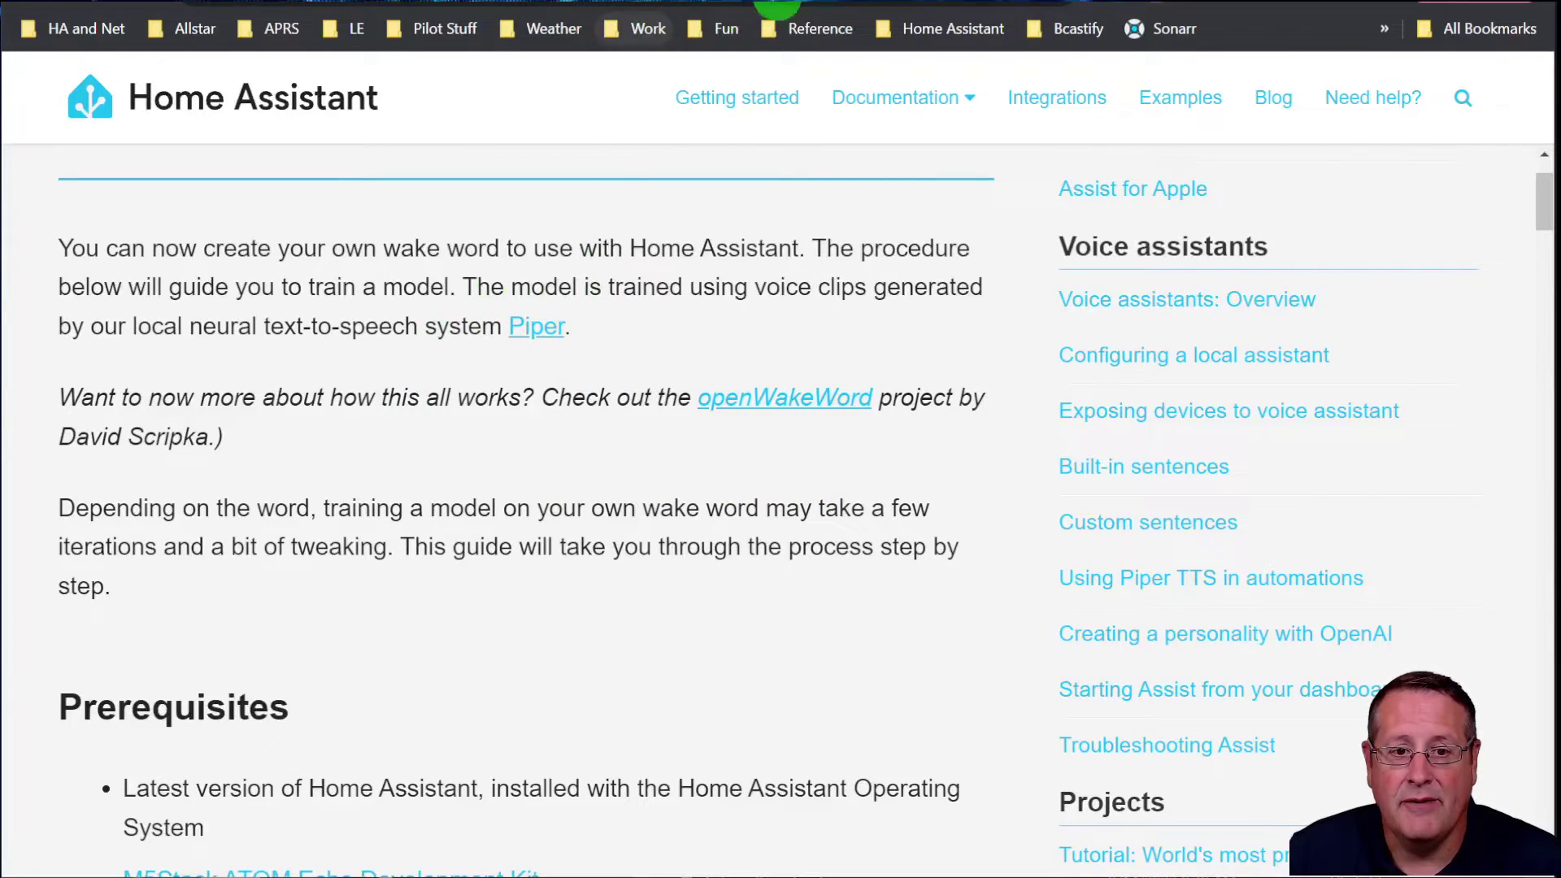
click(778, 6)
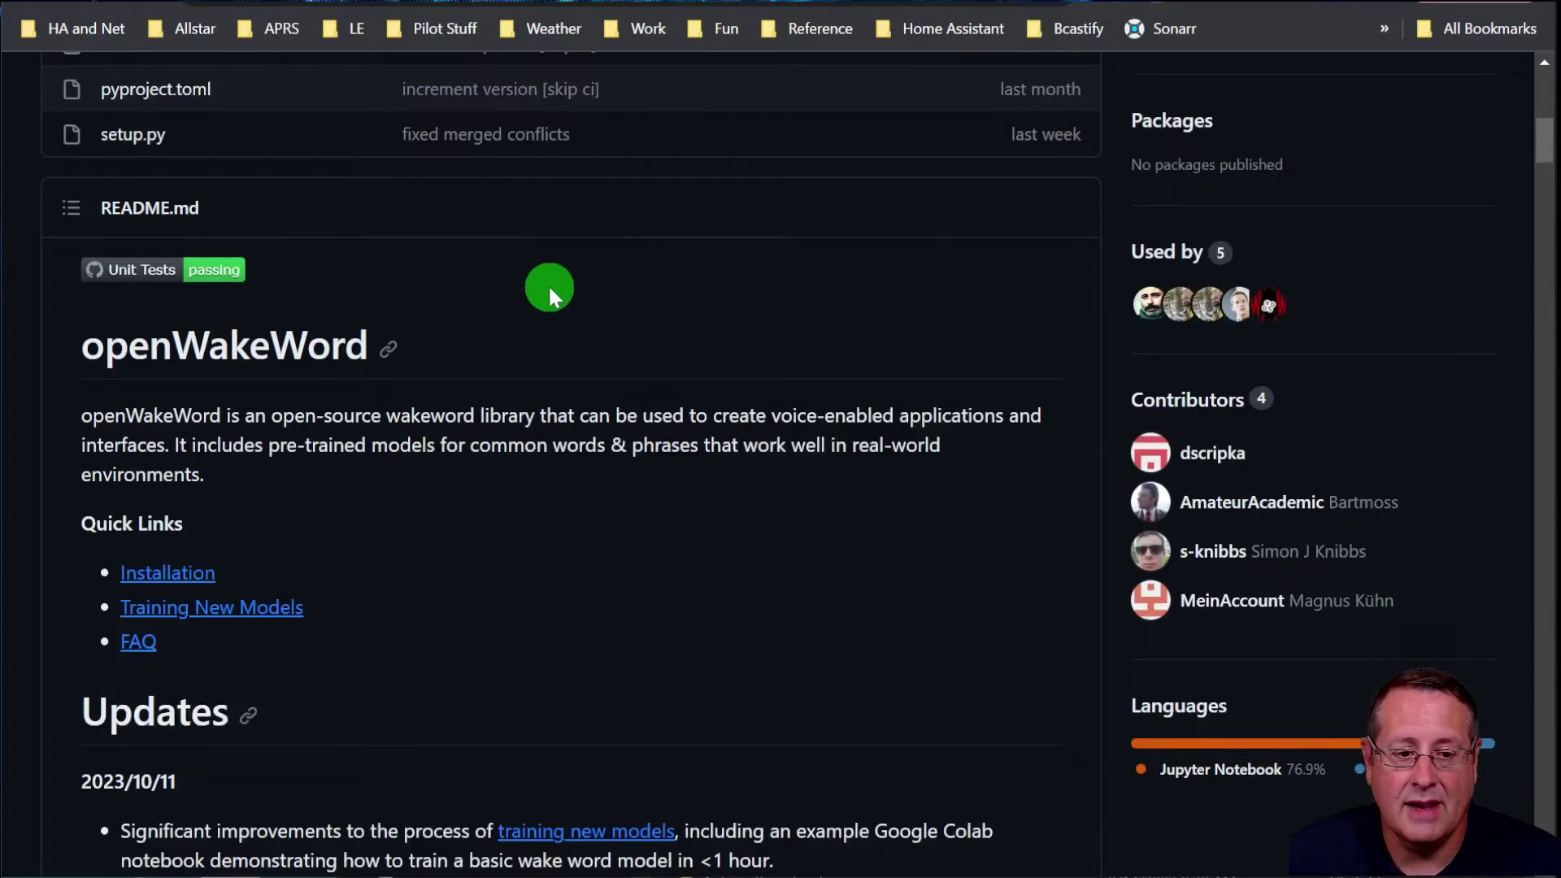
Scroll through the openWakeWord README's installation, pre-trained model and performance comparison sections
scroll(579, 338, down, 5)
scroll(569, 416, down, 5)
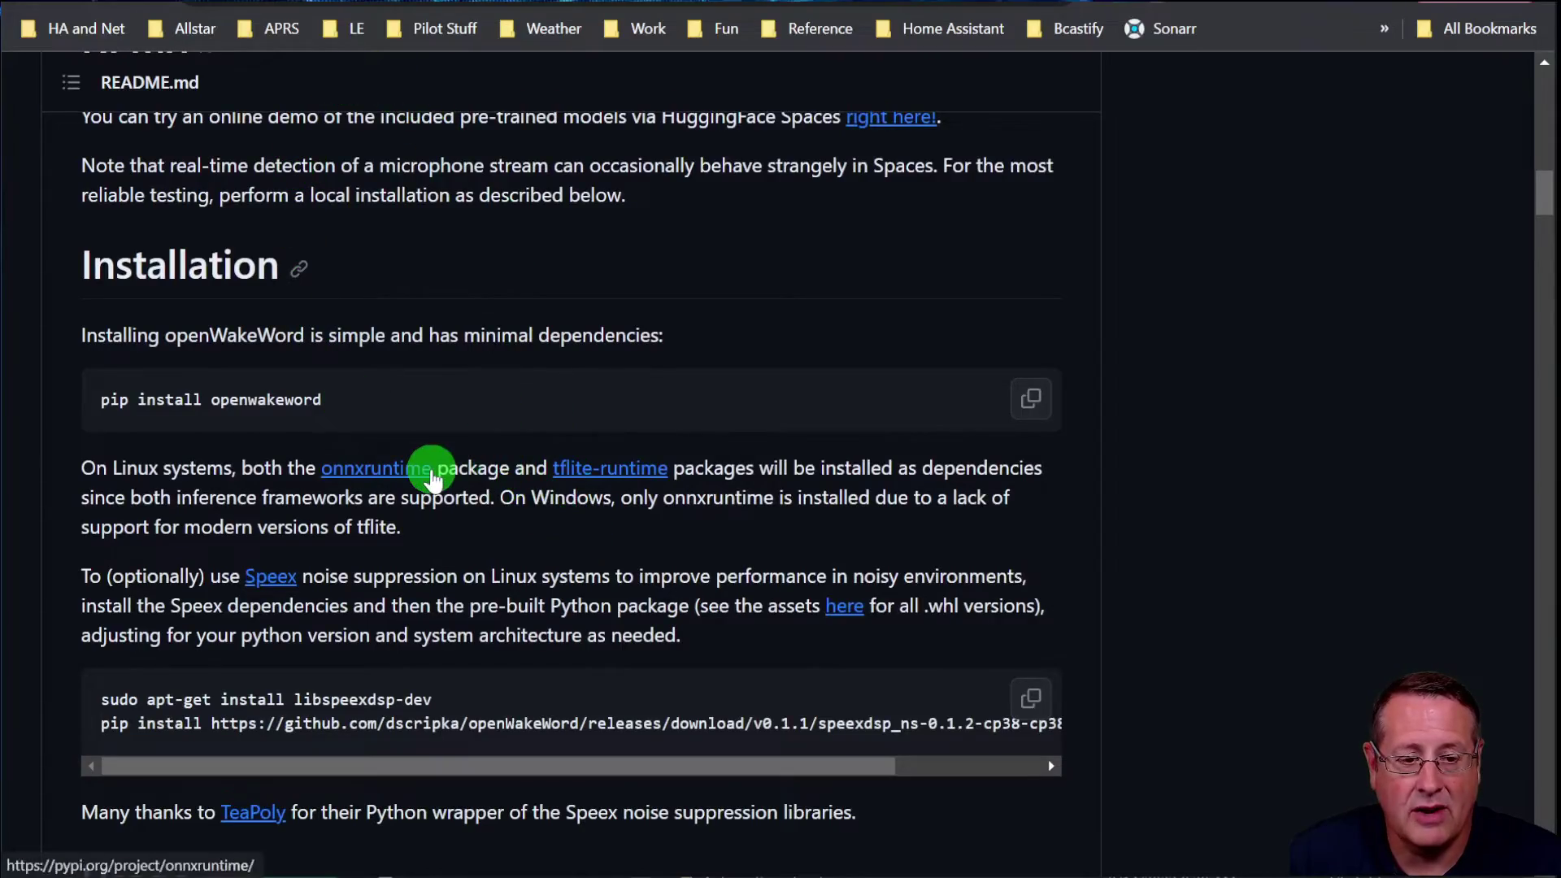
scroll(407, 467, down, 12)
scroll(389, 454, down, 15)
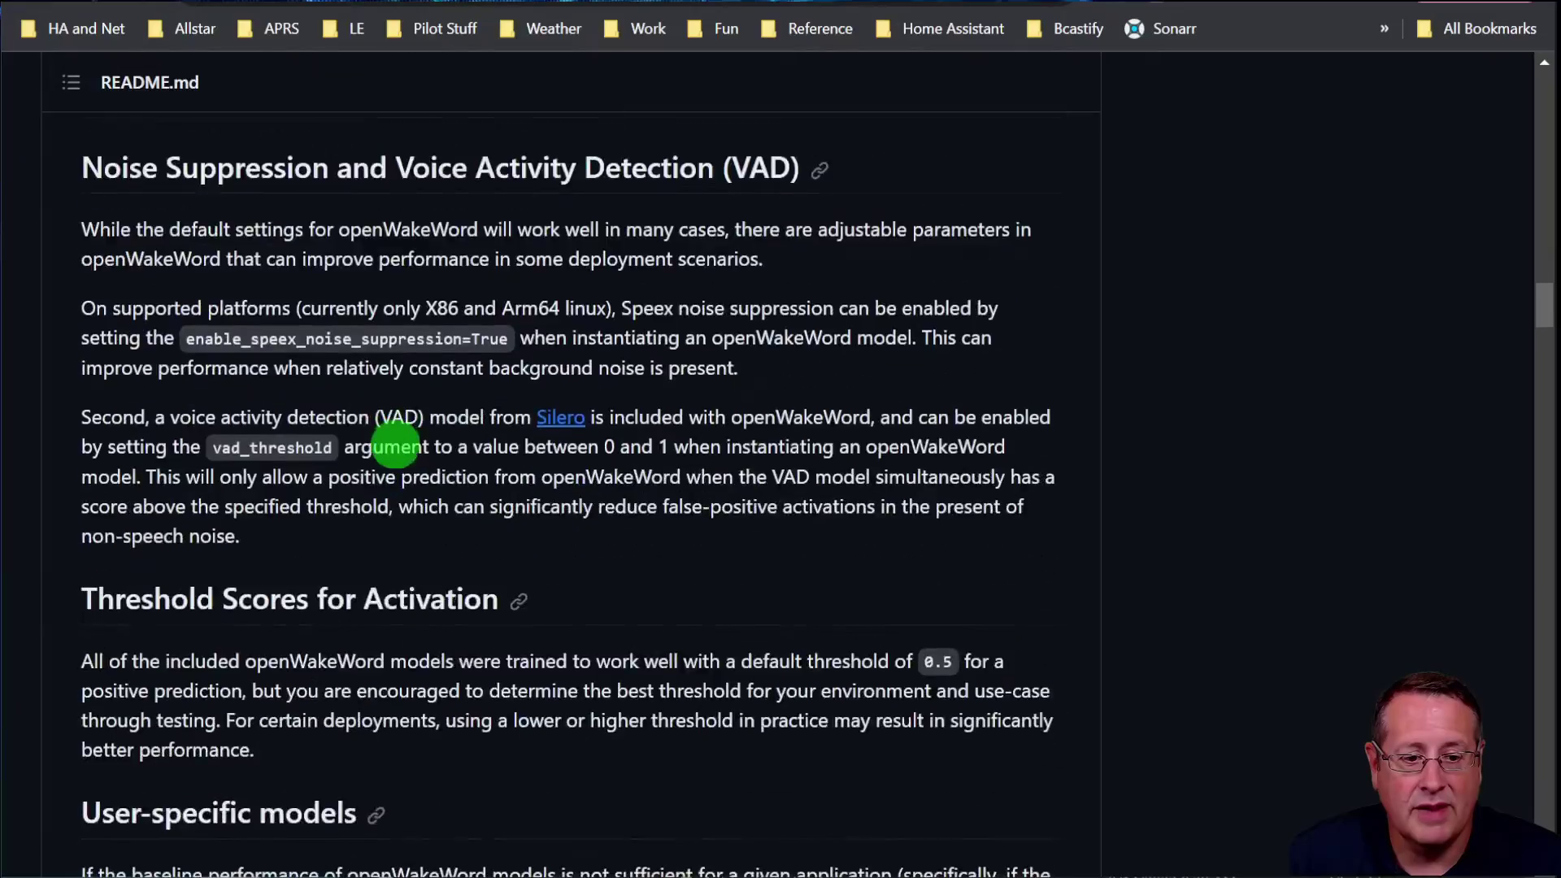
scroll(423, 428, down, 15)
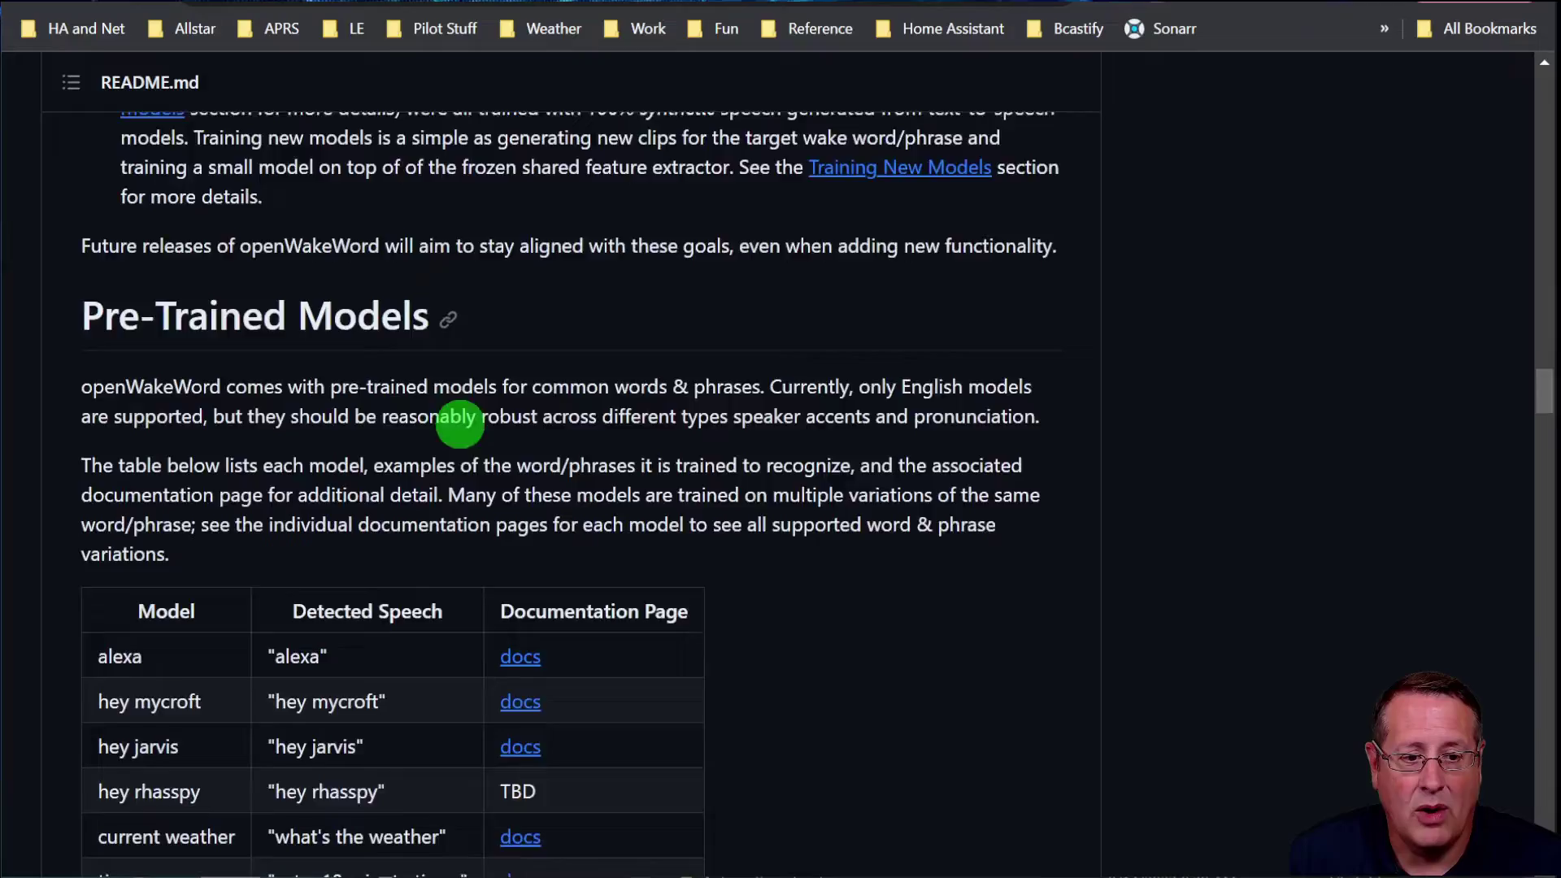
scroll(722, 476, down, 12)
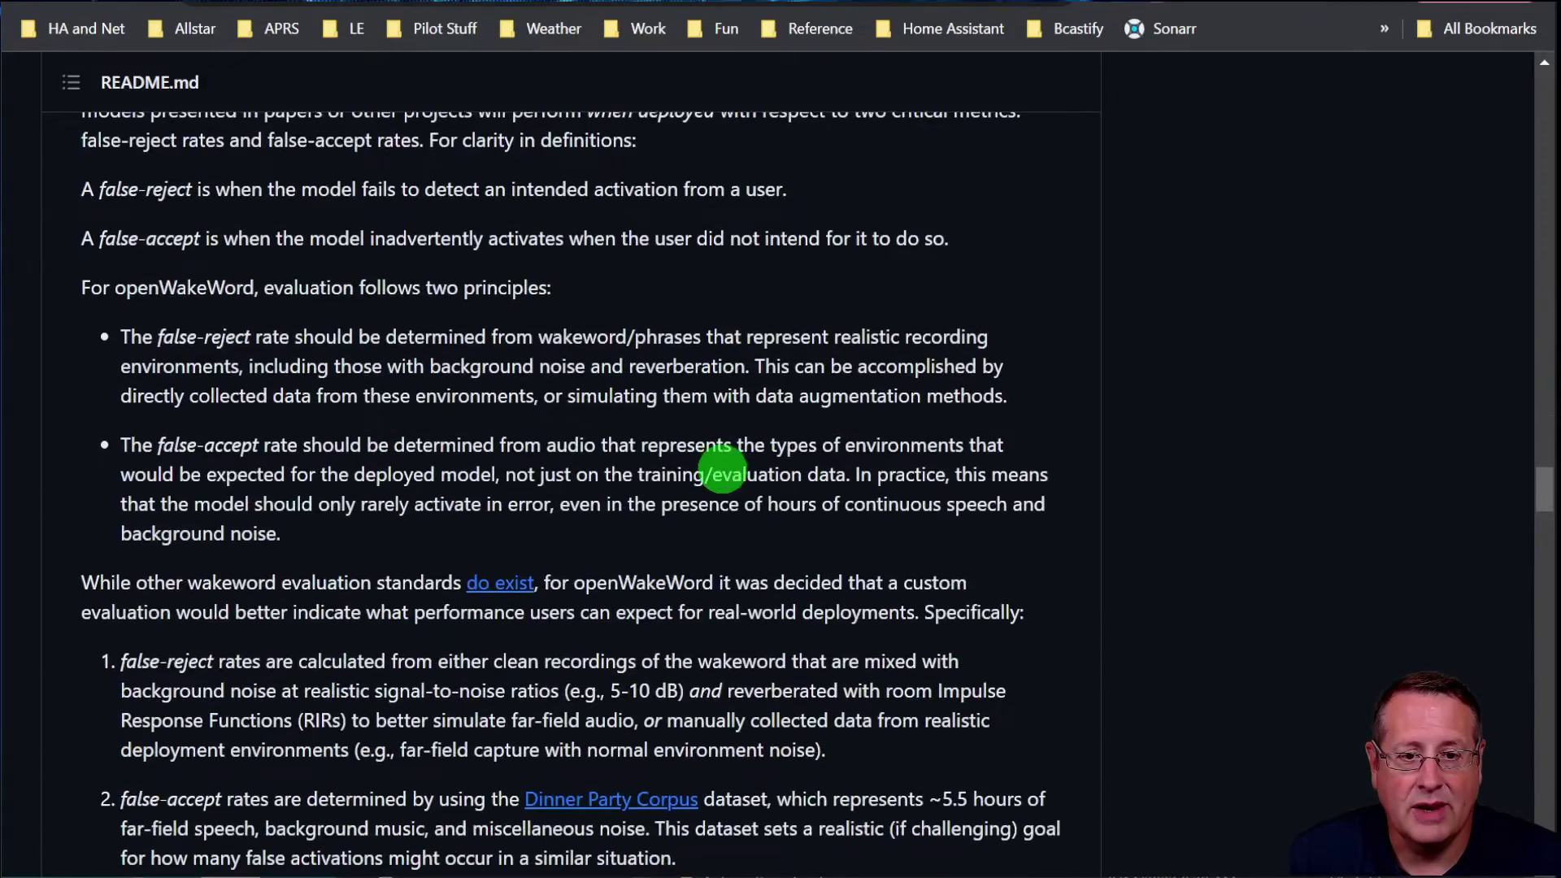
scroll(851, 494, down, 12)
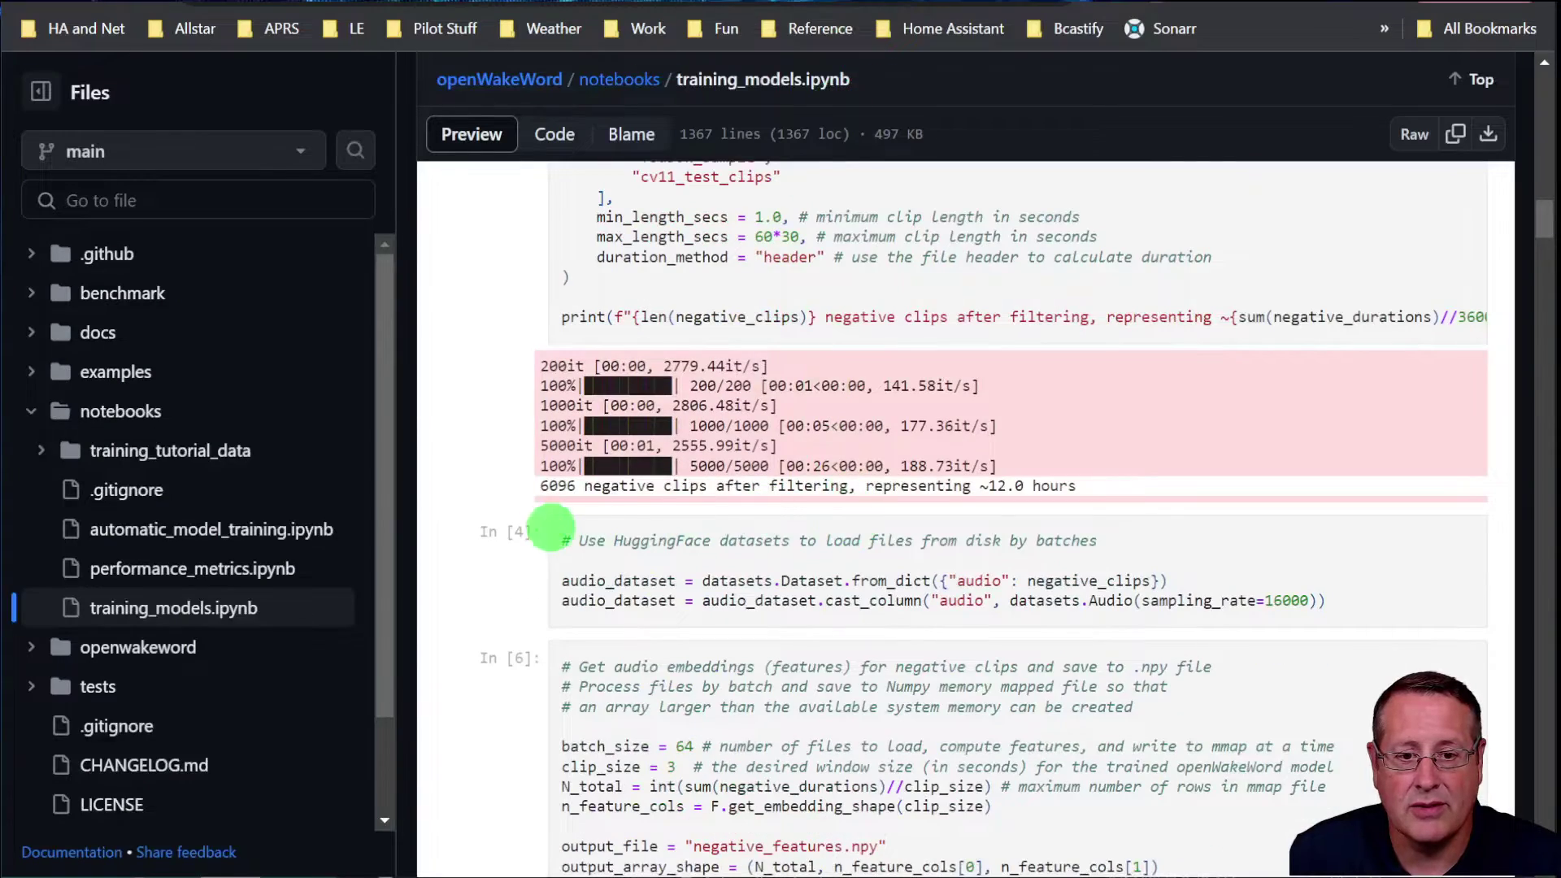
Scroll the training_models.ipynb notebook to the negative-clip features and the Positive Clips section
scroll(548, 524, up, 12)
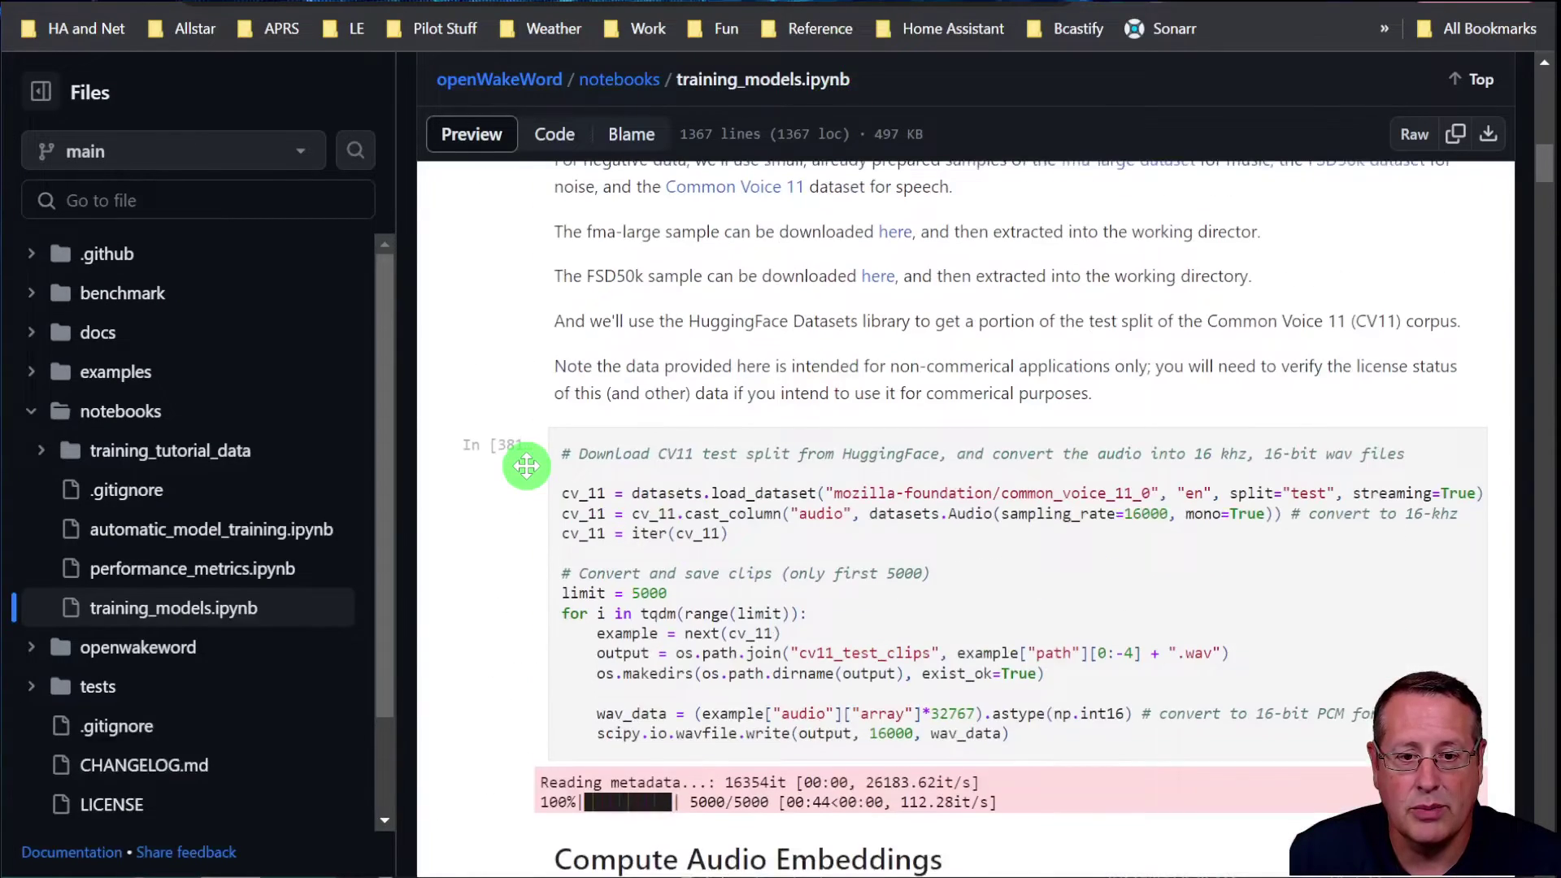
scroll(526, 465, up, 15)
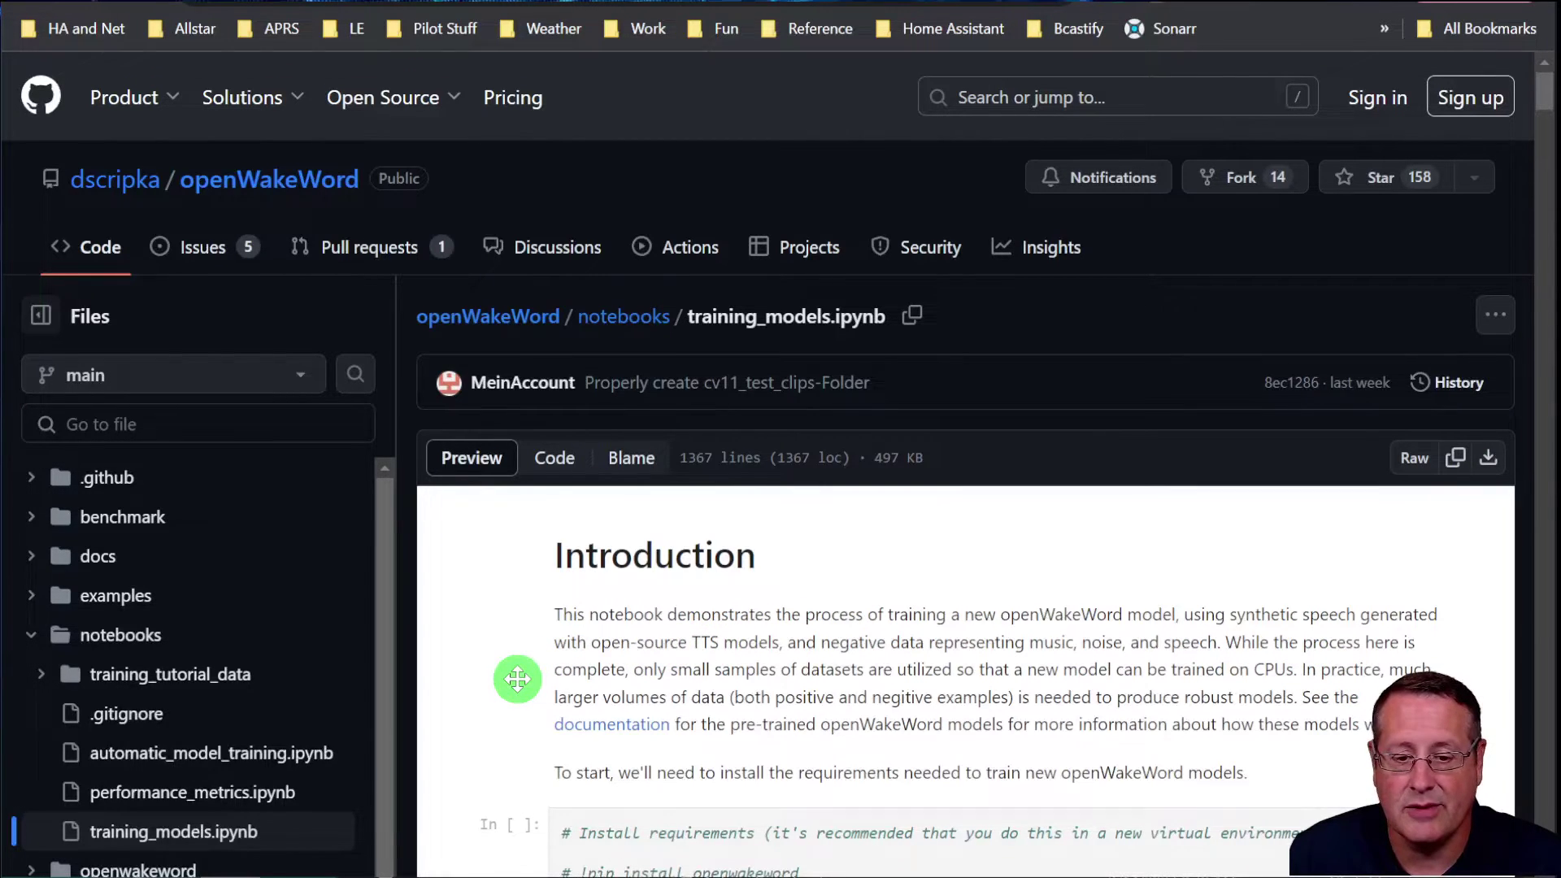
scroll(517, 679, down, 10)
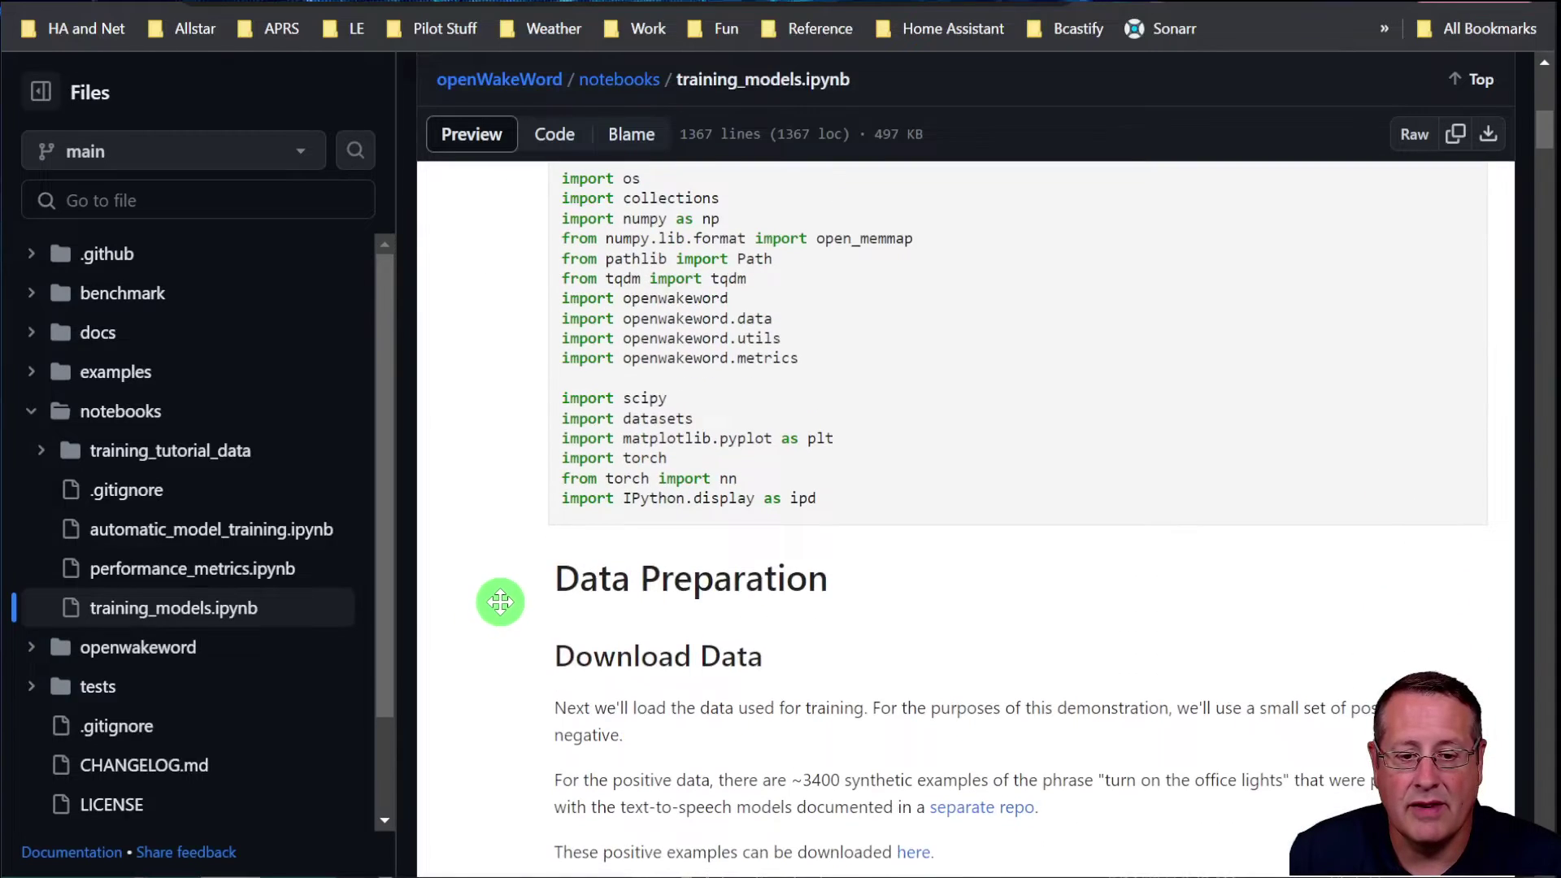
scroll(500, 601, down, 14)
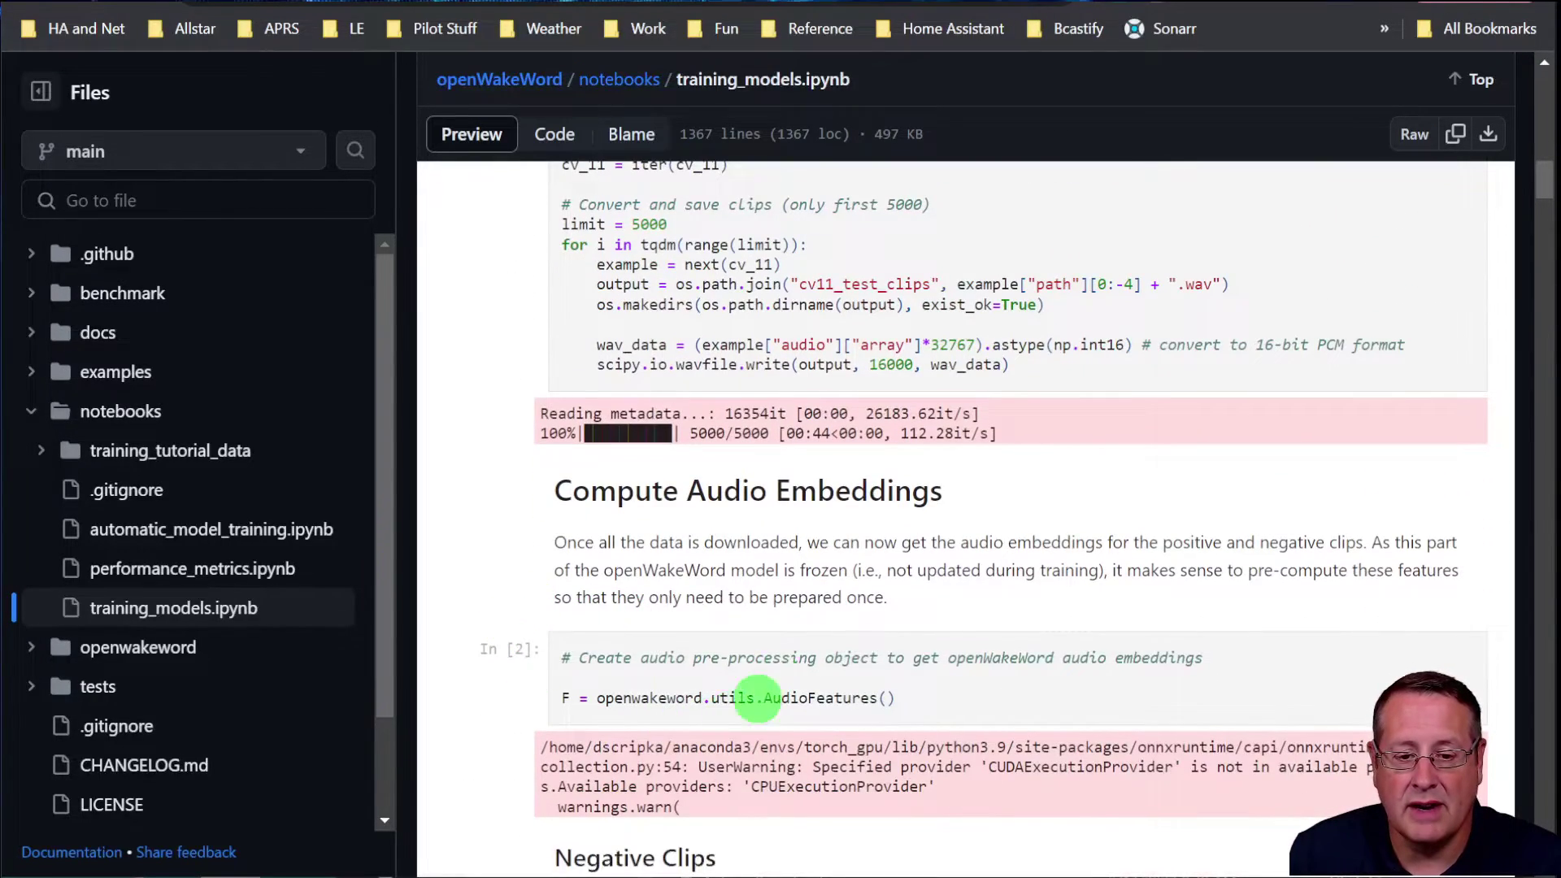
scroll(521, 641, down, 4)
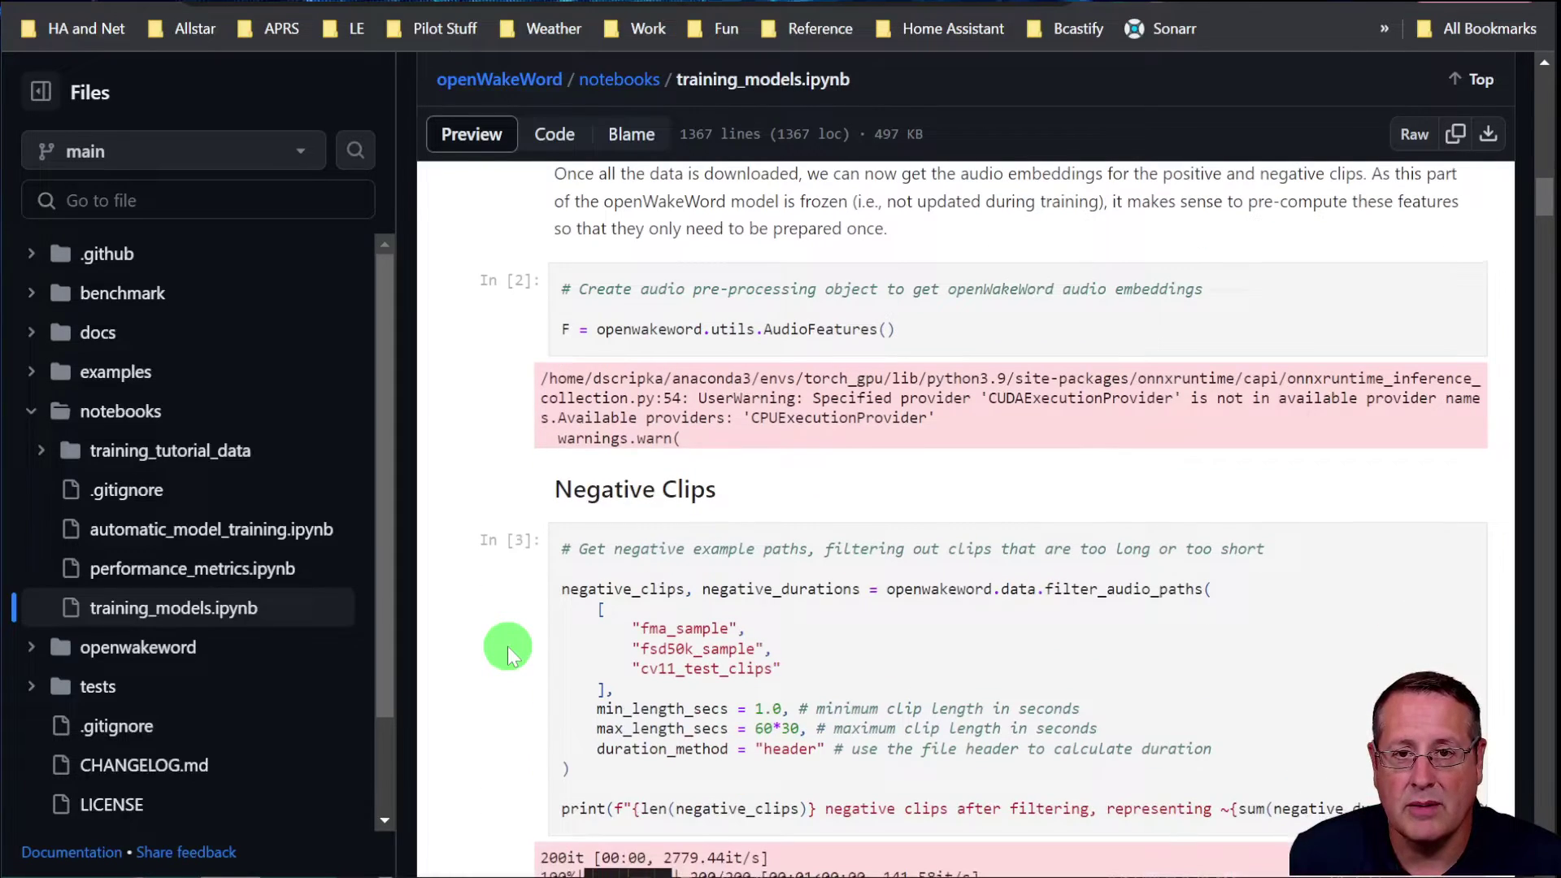
scroll(507, 647, down, 7)
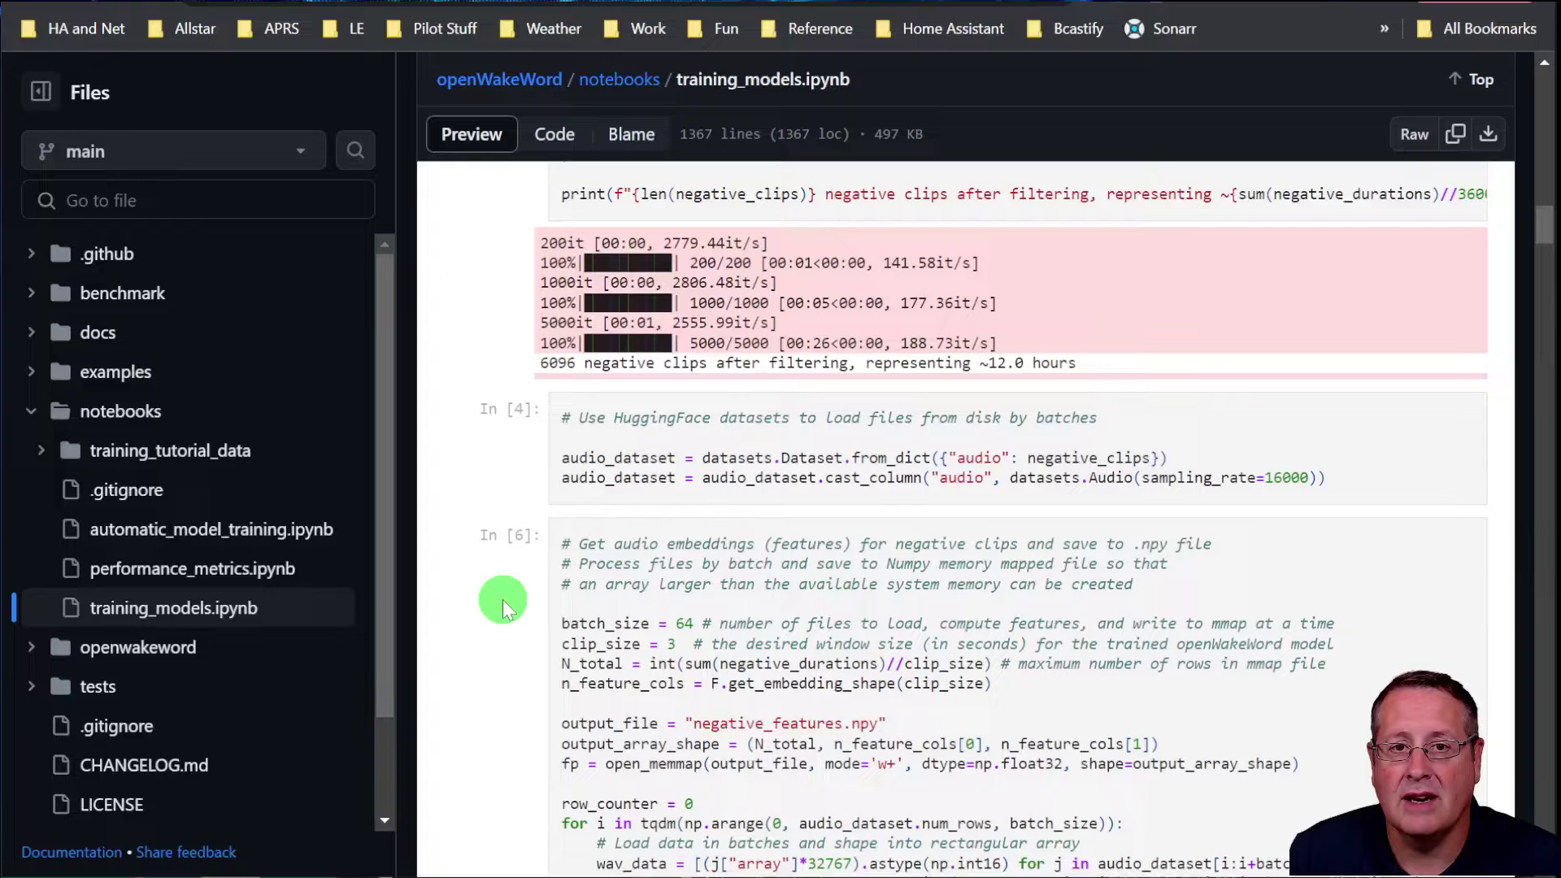
scroll(529, 599, down, 7)
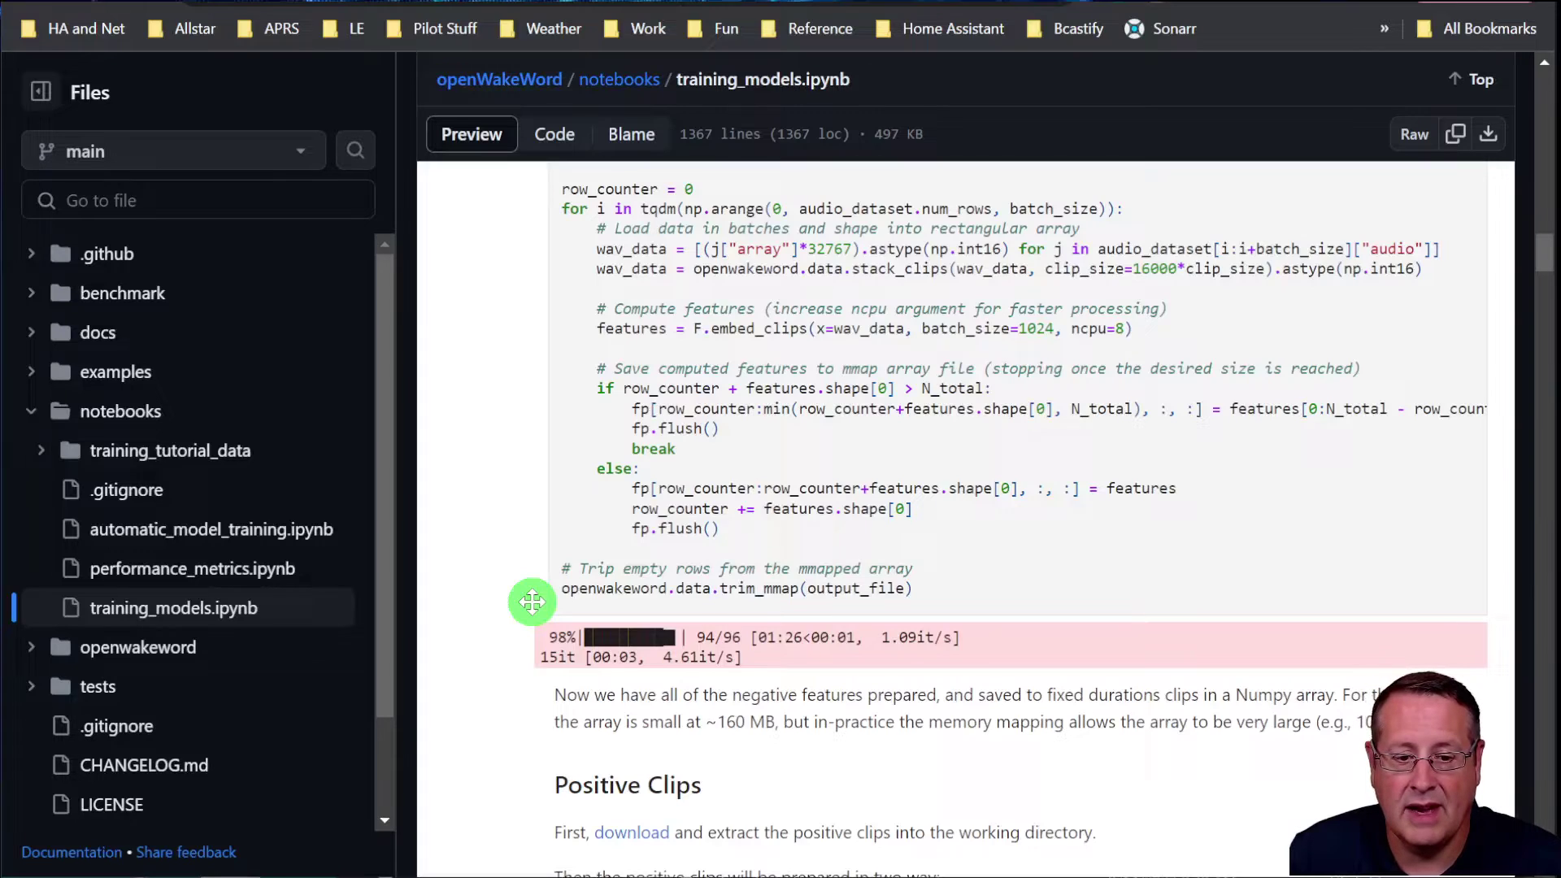
scroll(532, 602, down, 3)
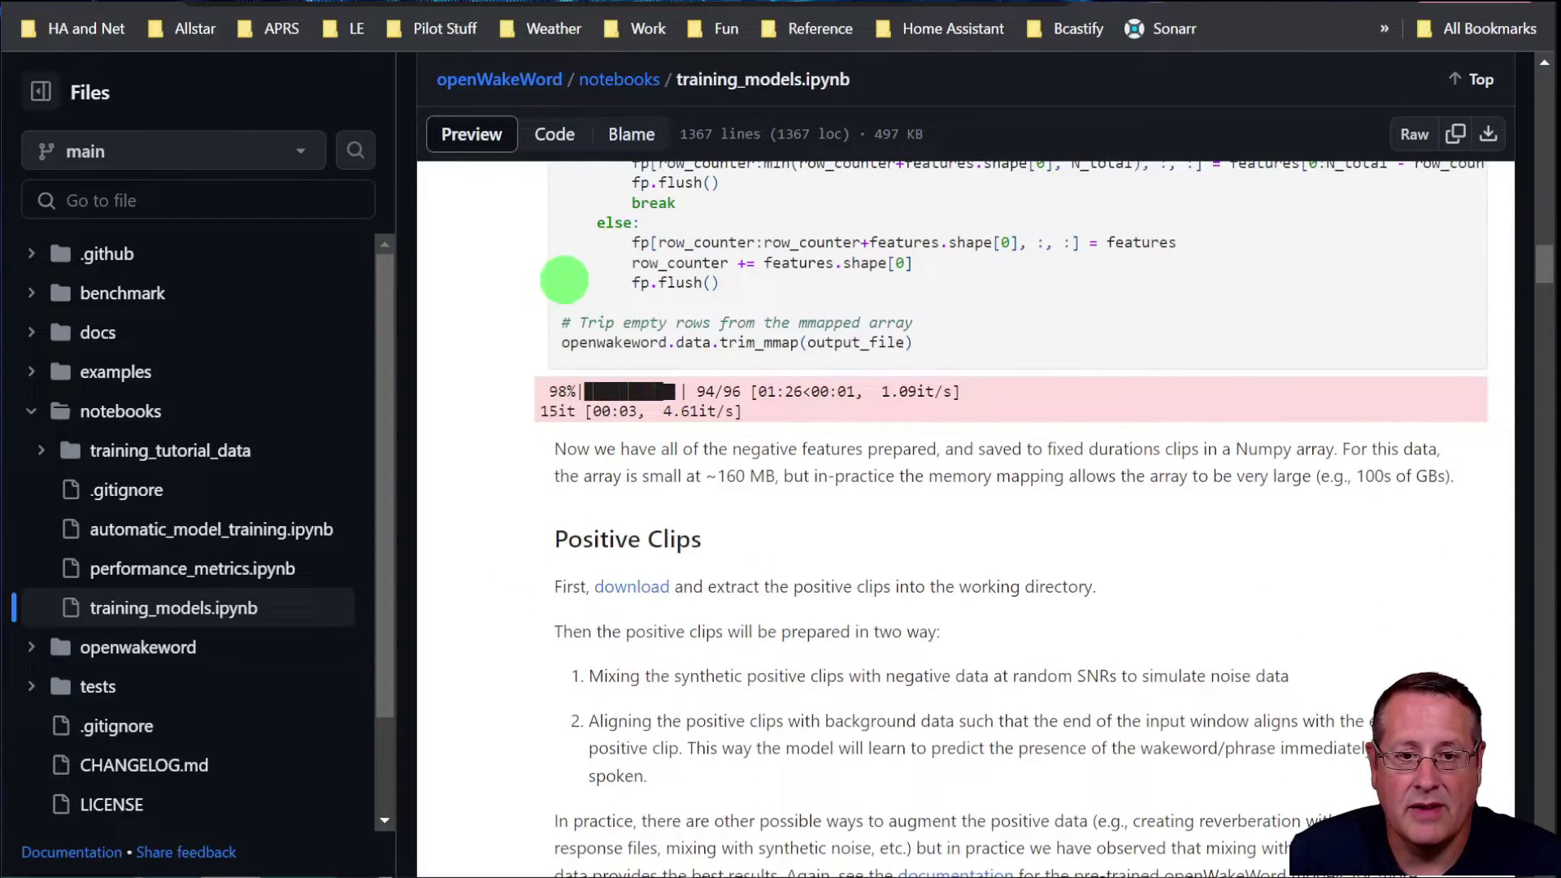
key(ctrl+Tab)
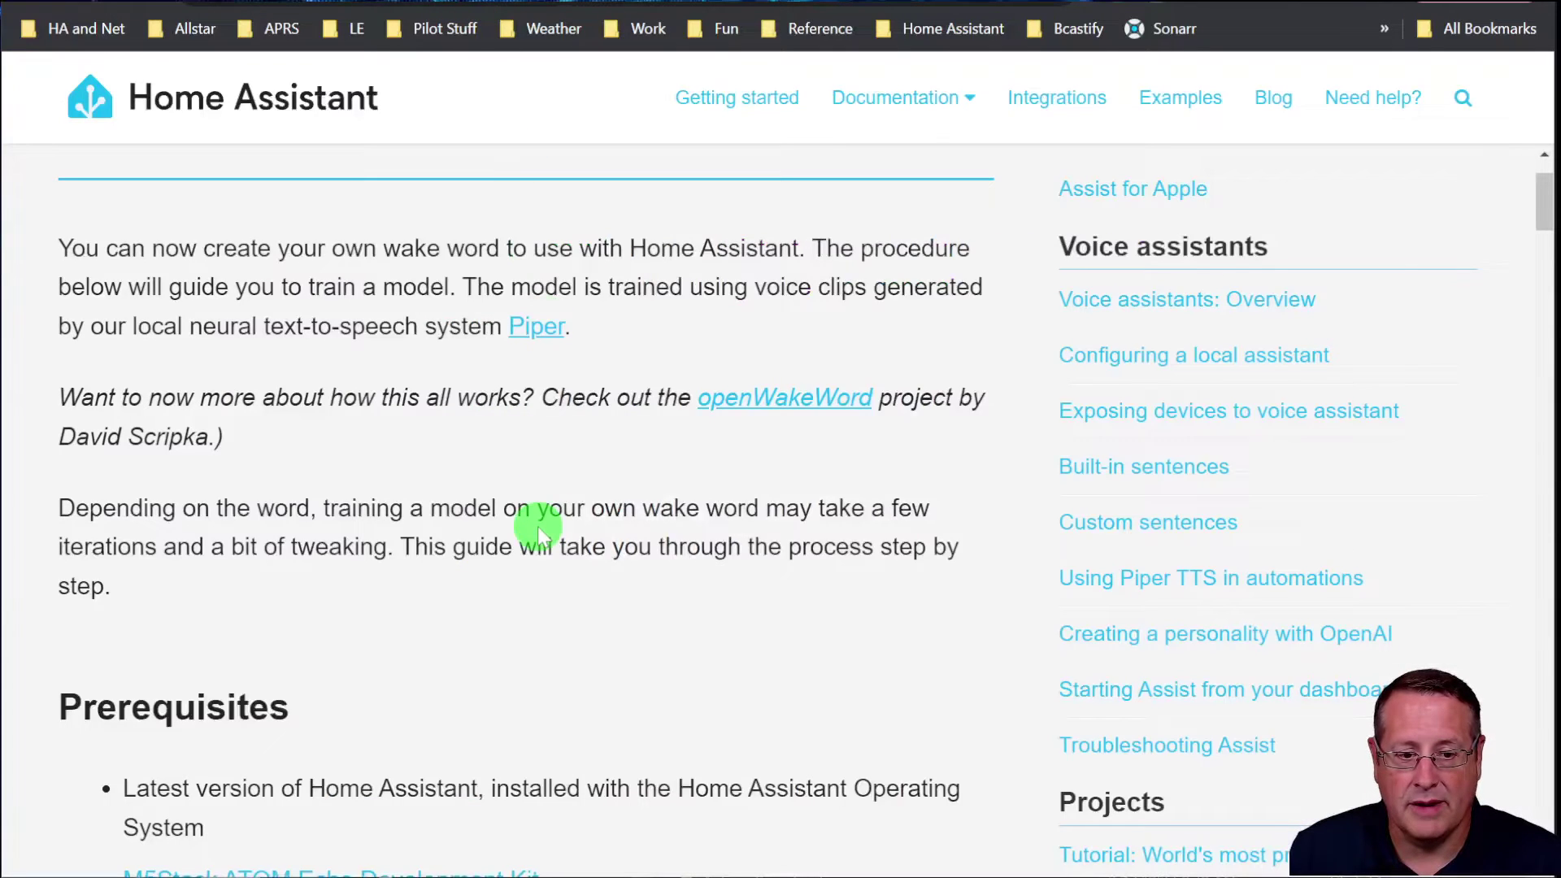
scroll(530, 561, down, 2)
scroll(532, 554, down, 3)
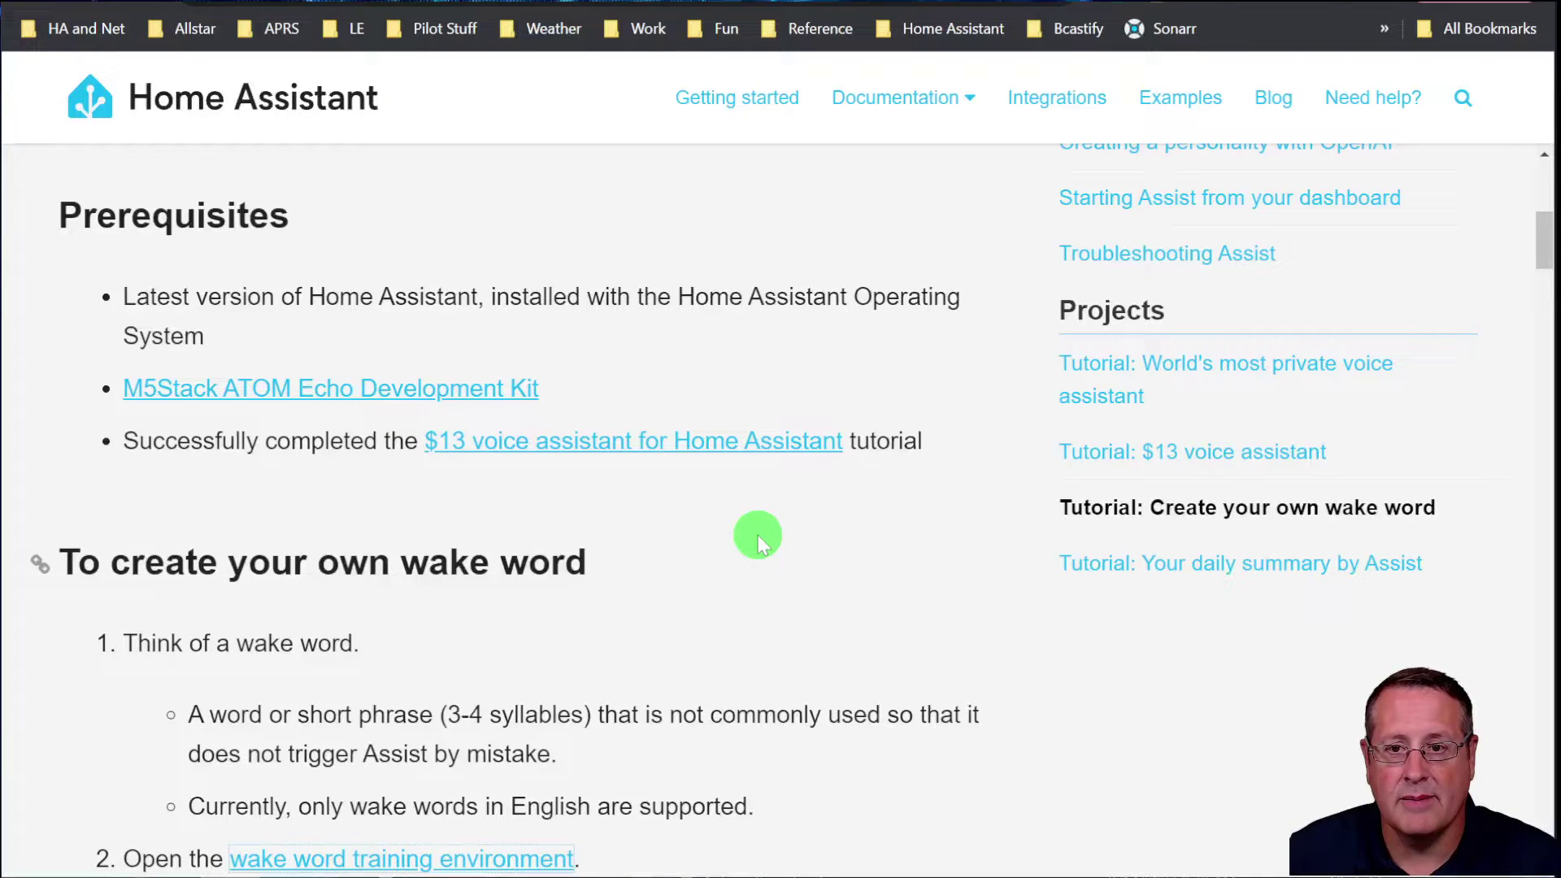
scroll(756, 560, down, 1)
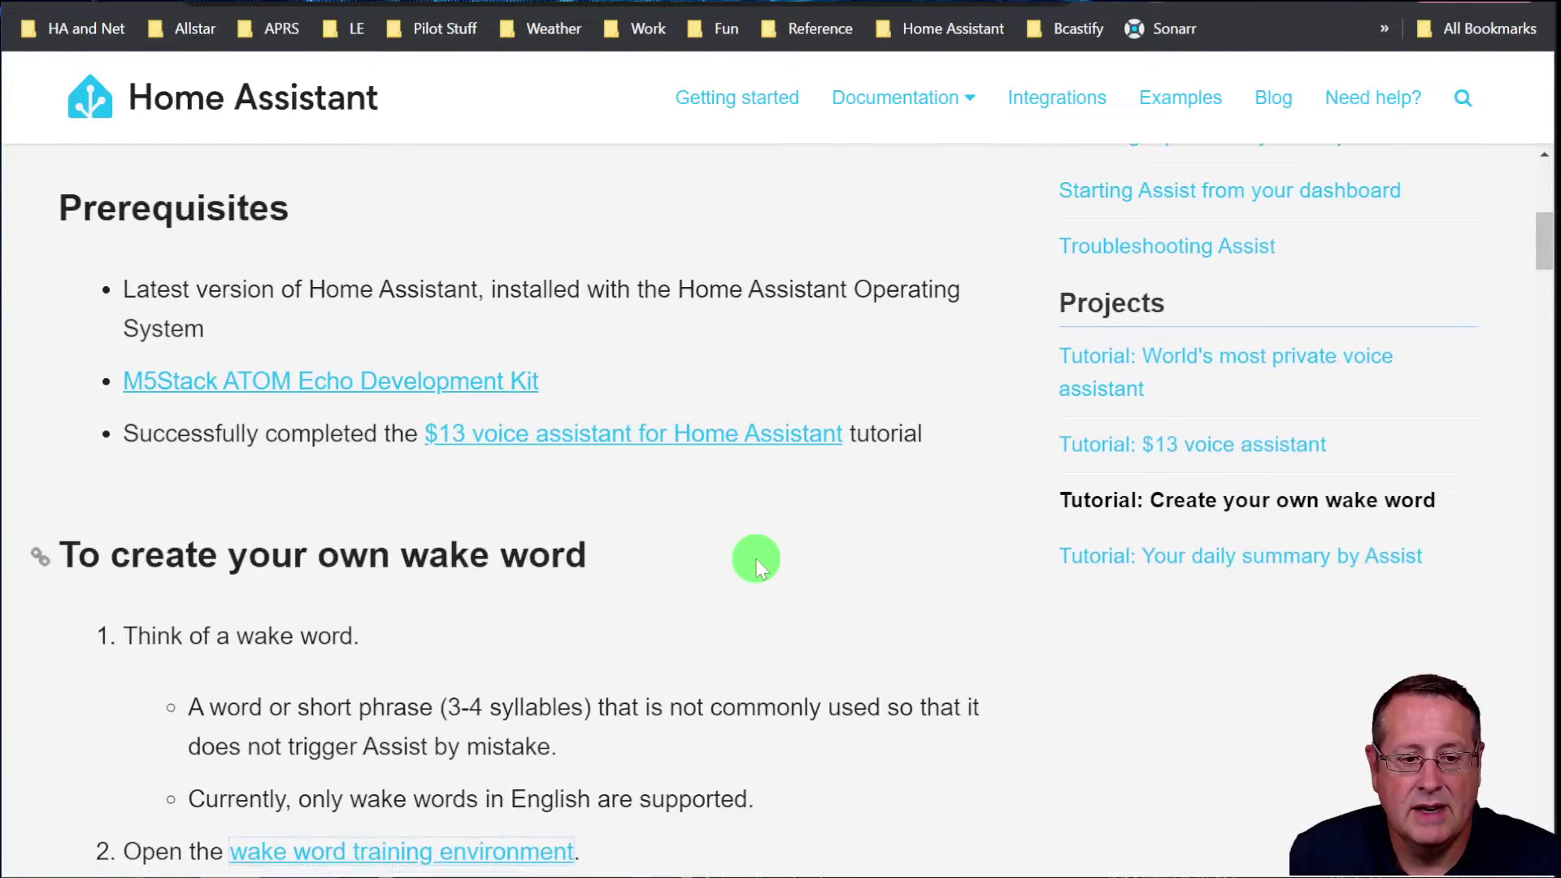
scroll(298, 382, down, 3)
scroll(155, 449, down, 2)
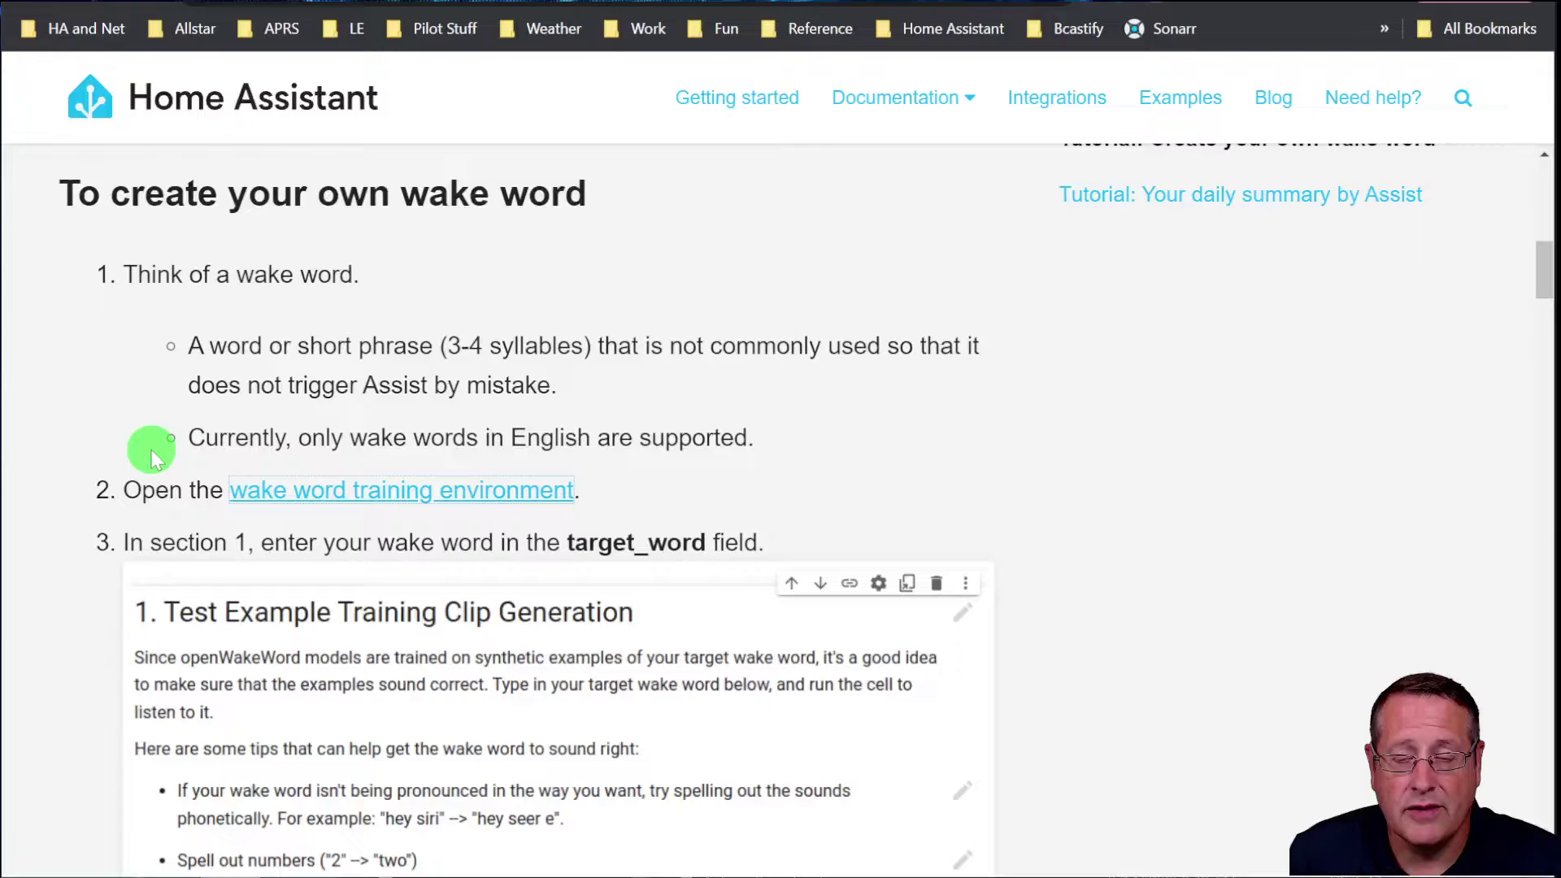
drag(123, 276, 386, 280)
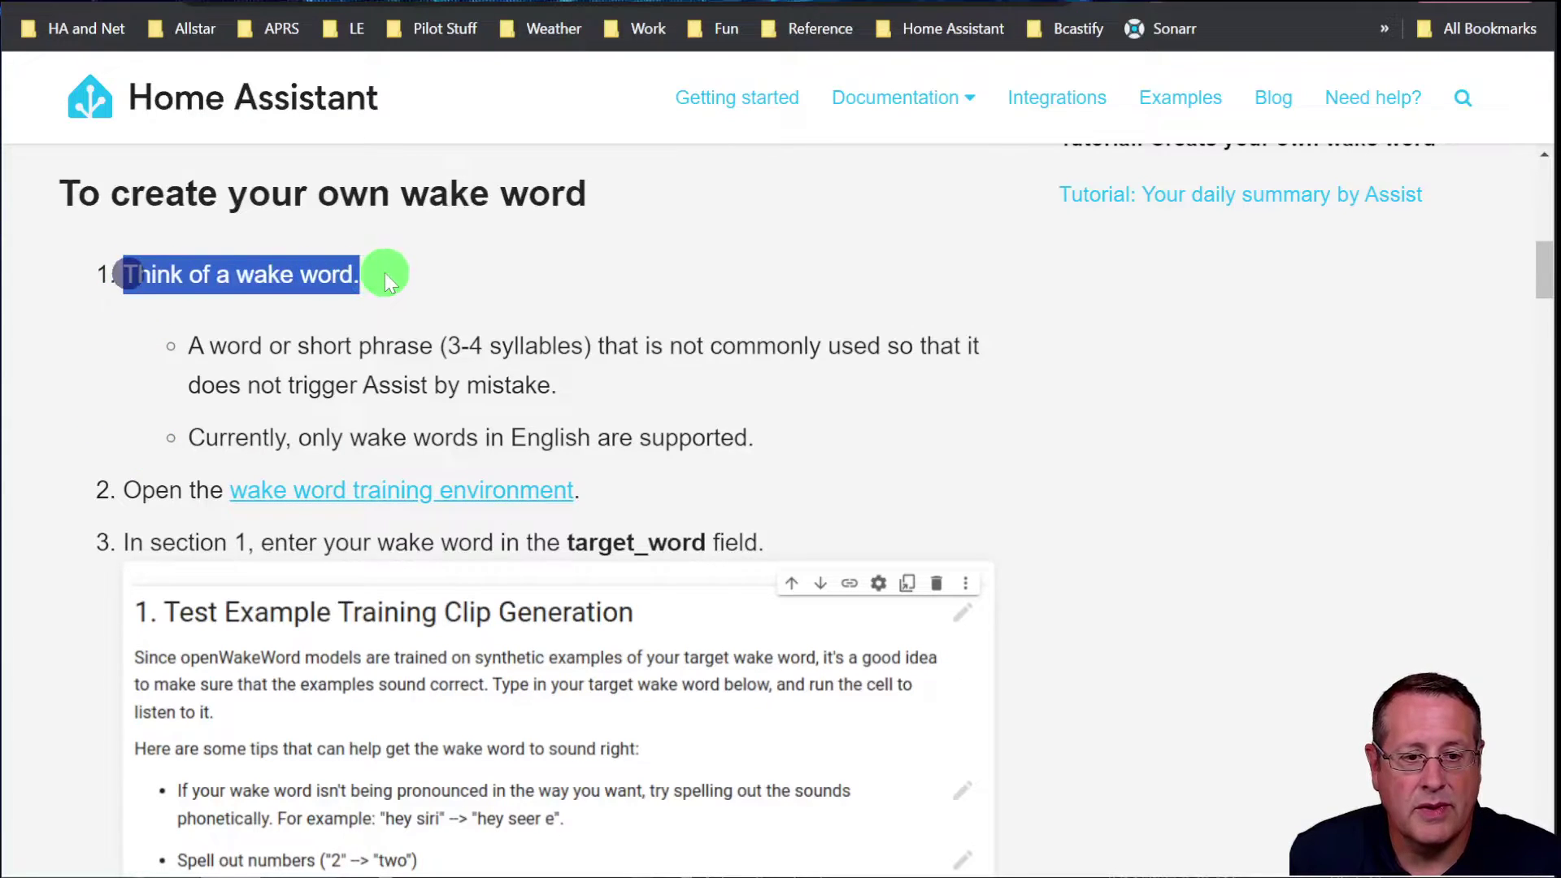
click(1131, 441)
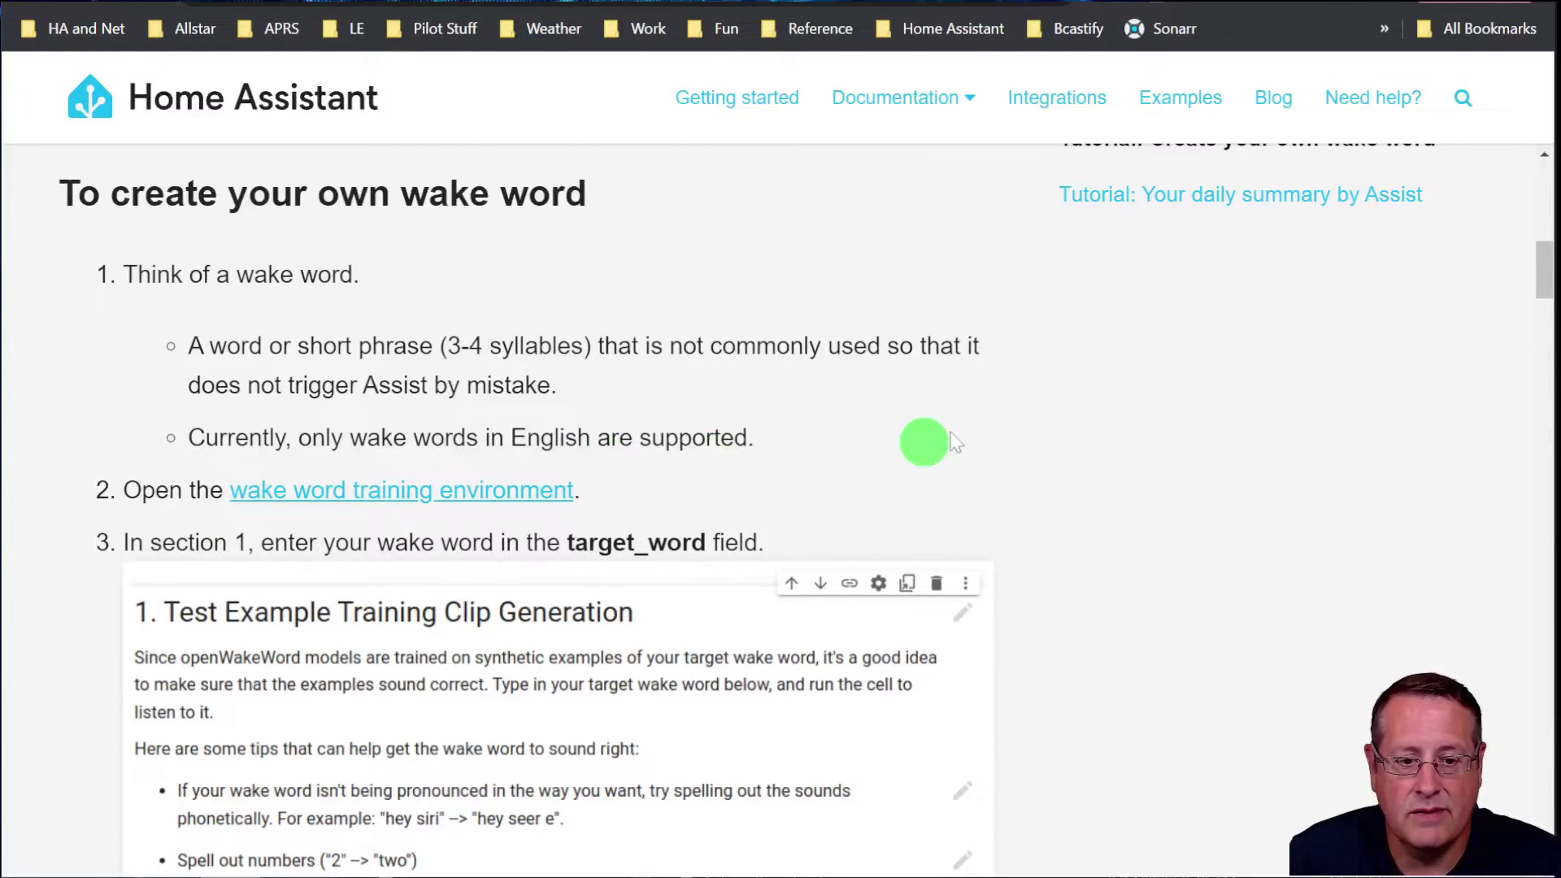
scroll(1156, 464, down, 1)
Open the automatic_model_training_simple.ipynb Colab notebook and scroll to the 'ok nabu' target_word field
click(349, 370)
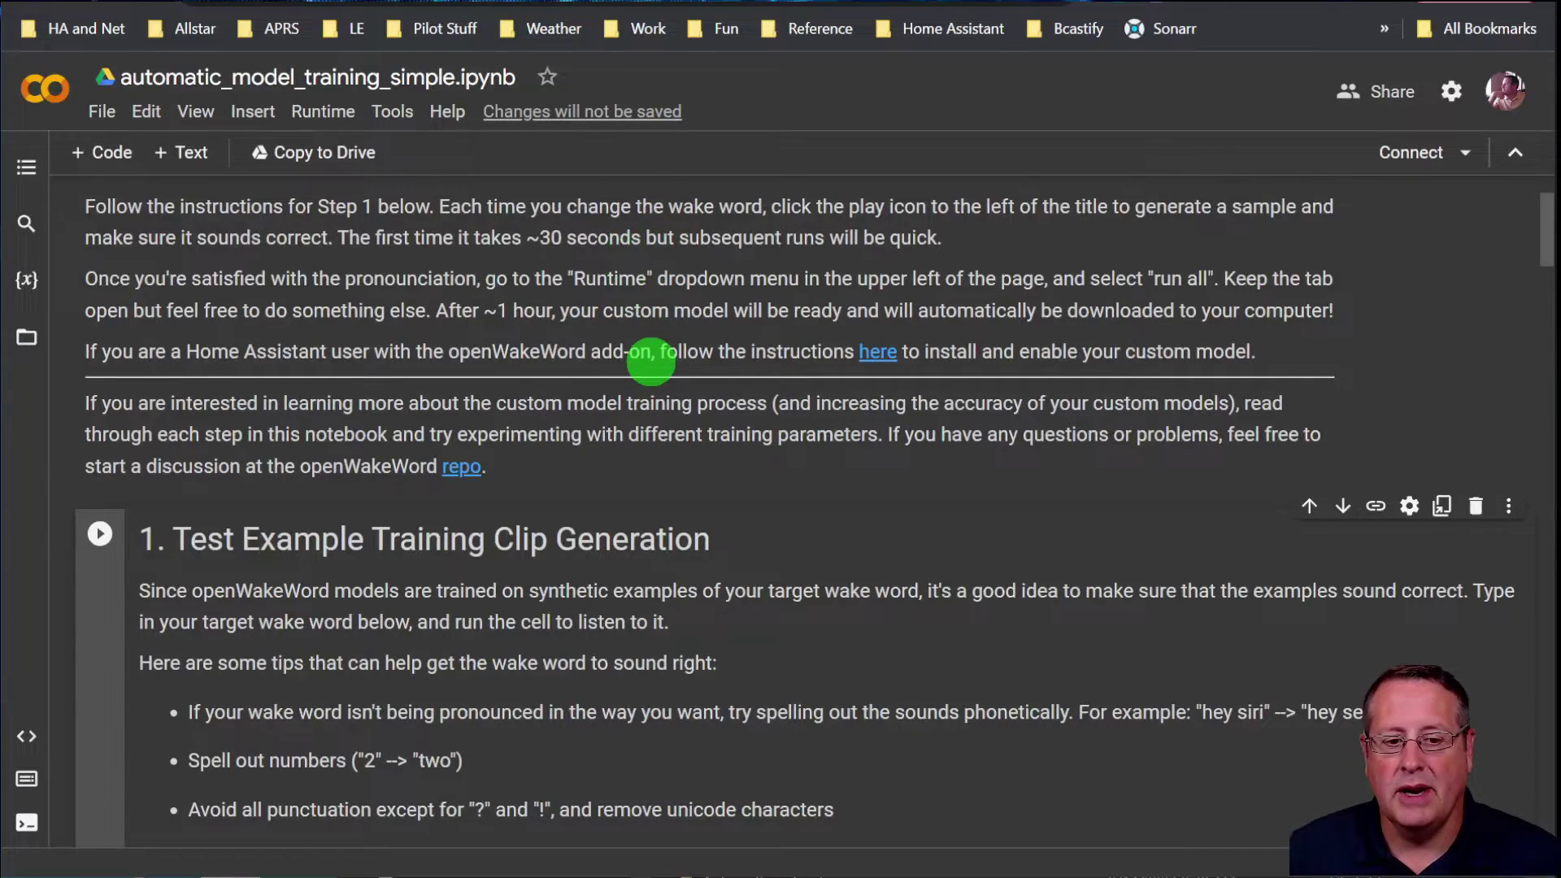
scroll(651, 359, down, 1)
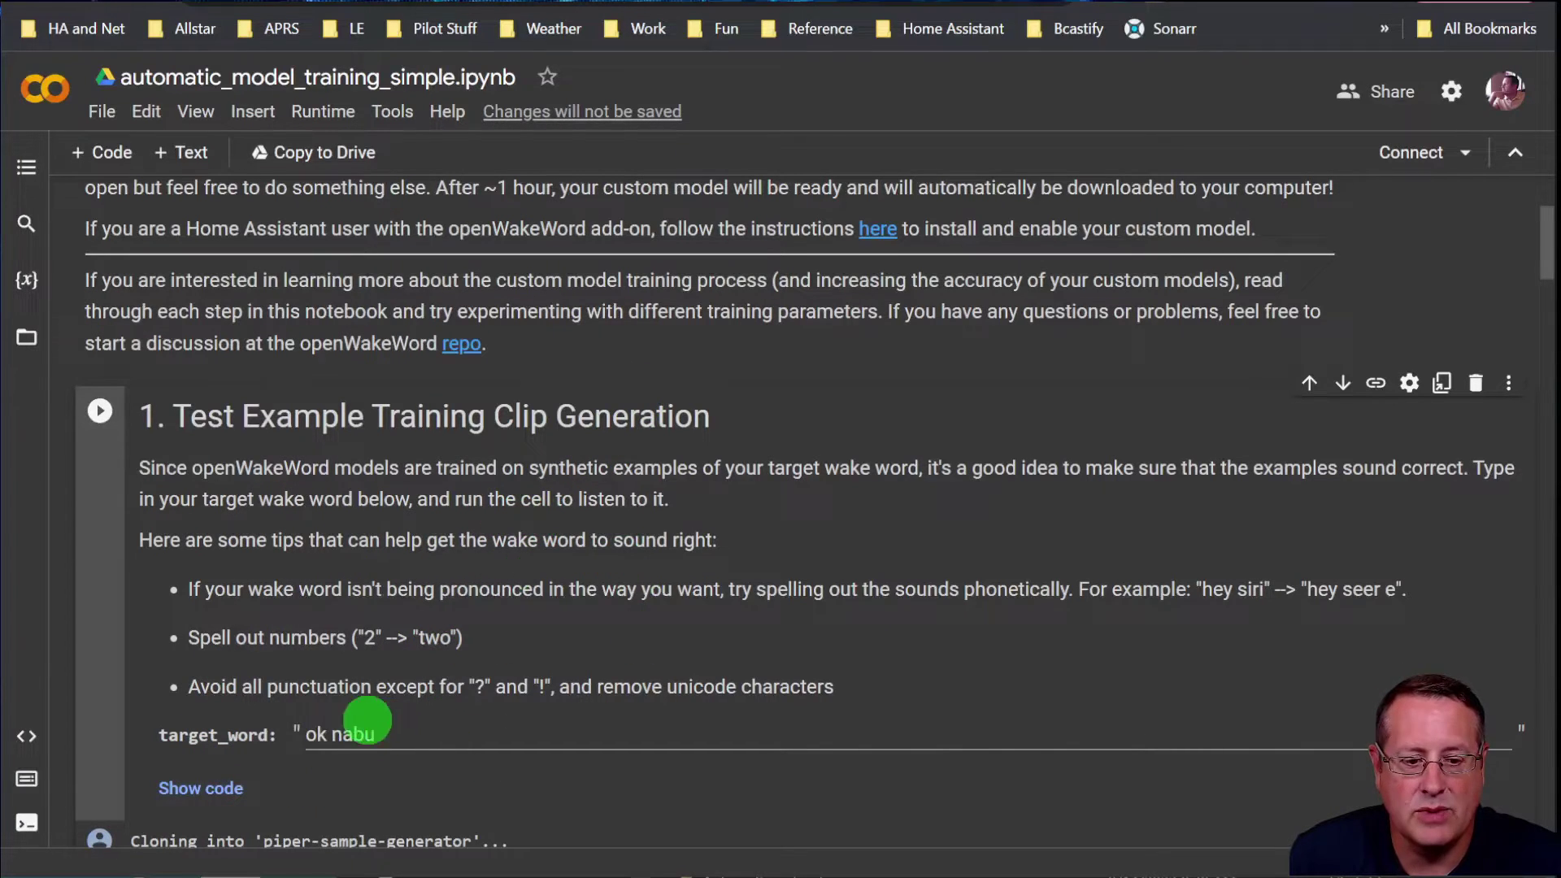
scroll(357, 724, down, 1)
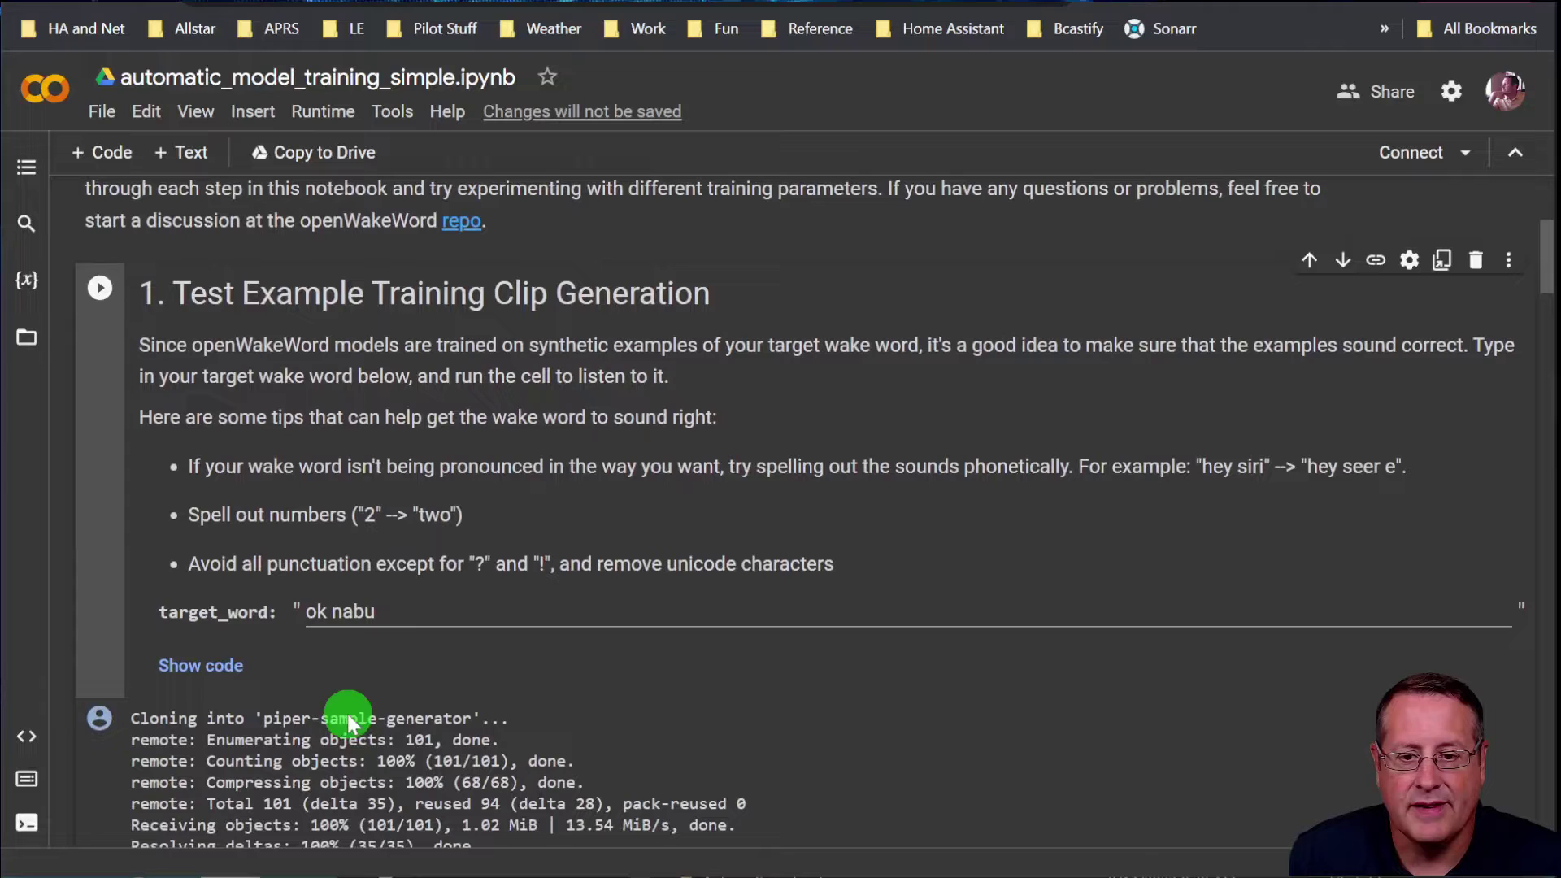
scroll(510, 685, up, 1)
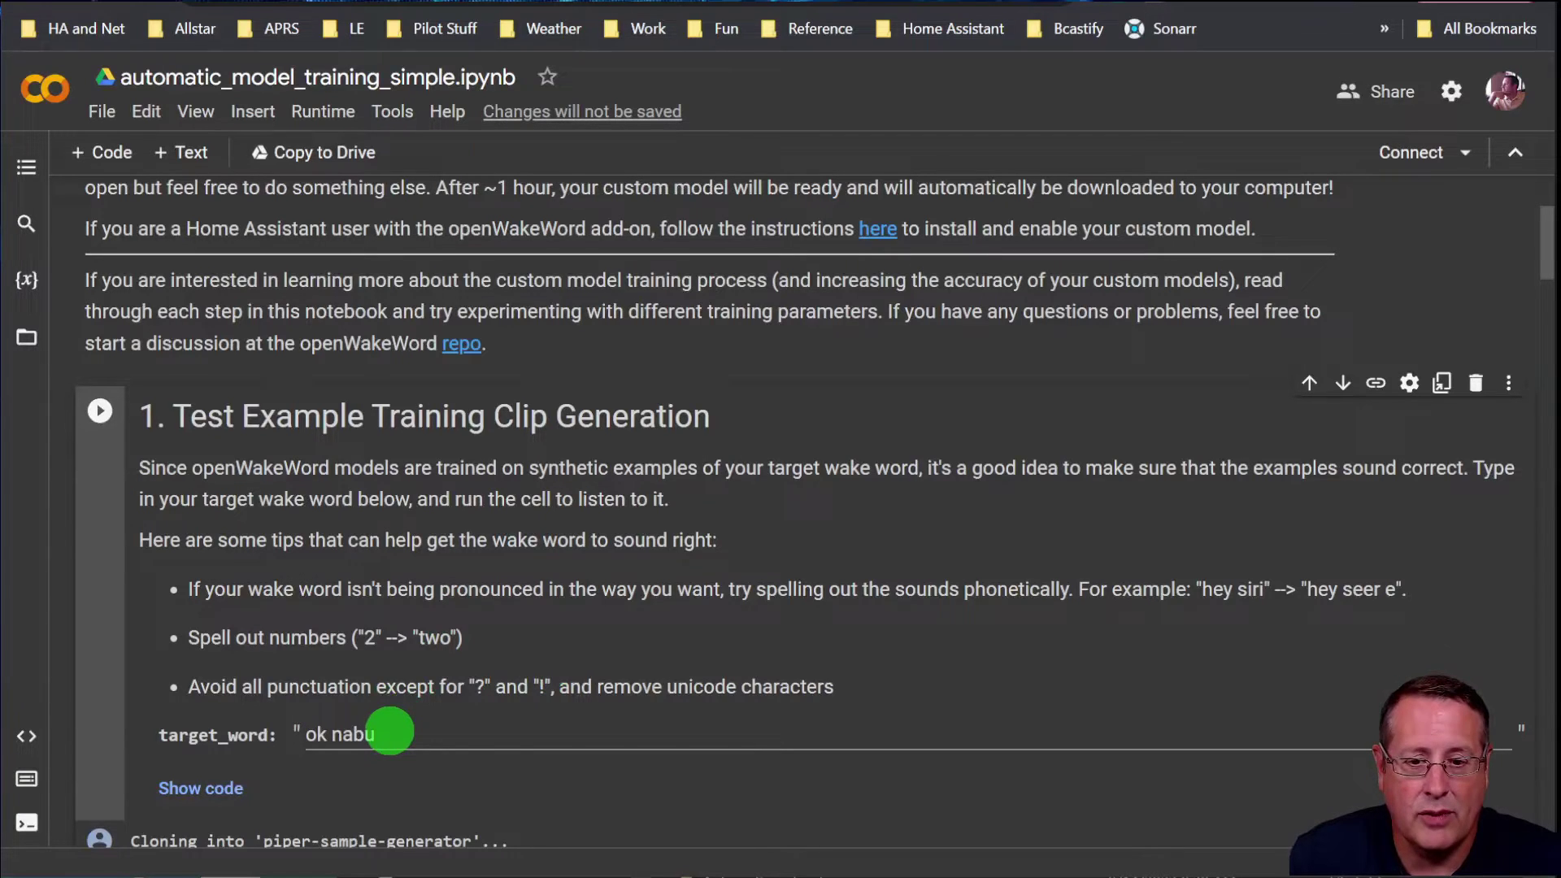
scroll(404, 730, up, 1)
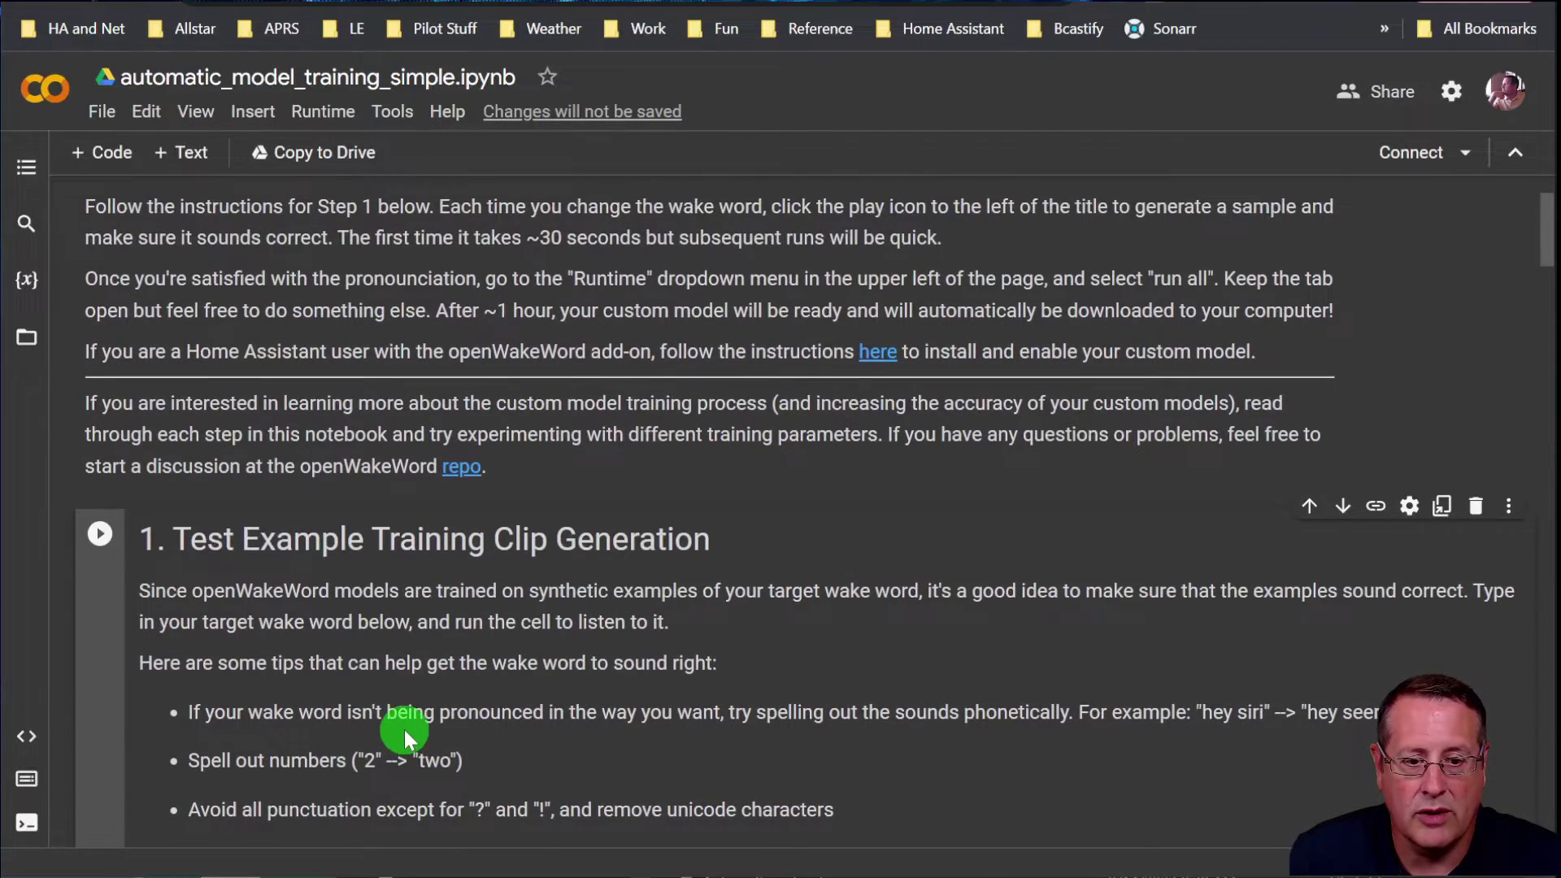
scroll(403, 726, down, 1)
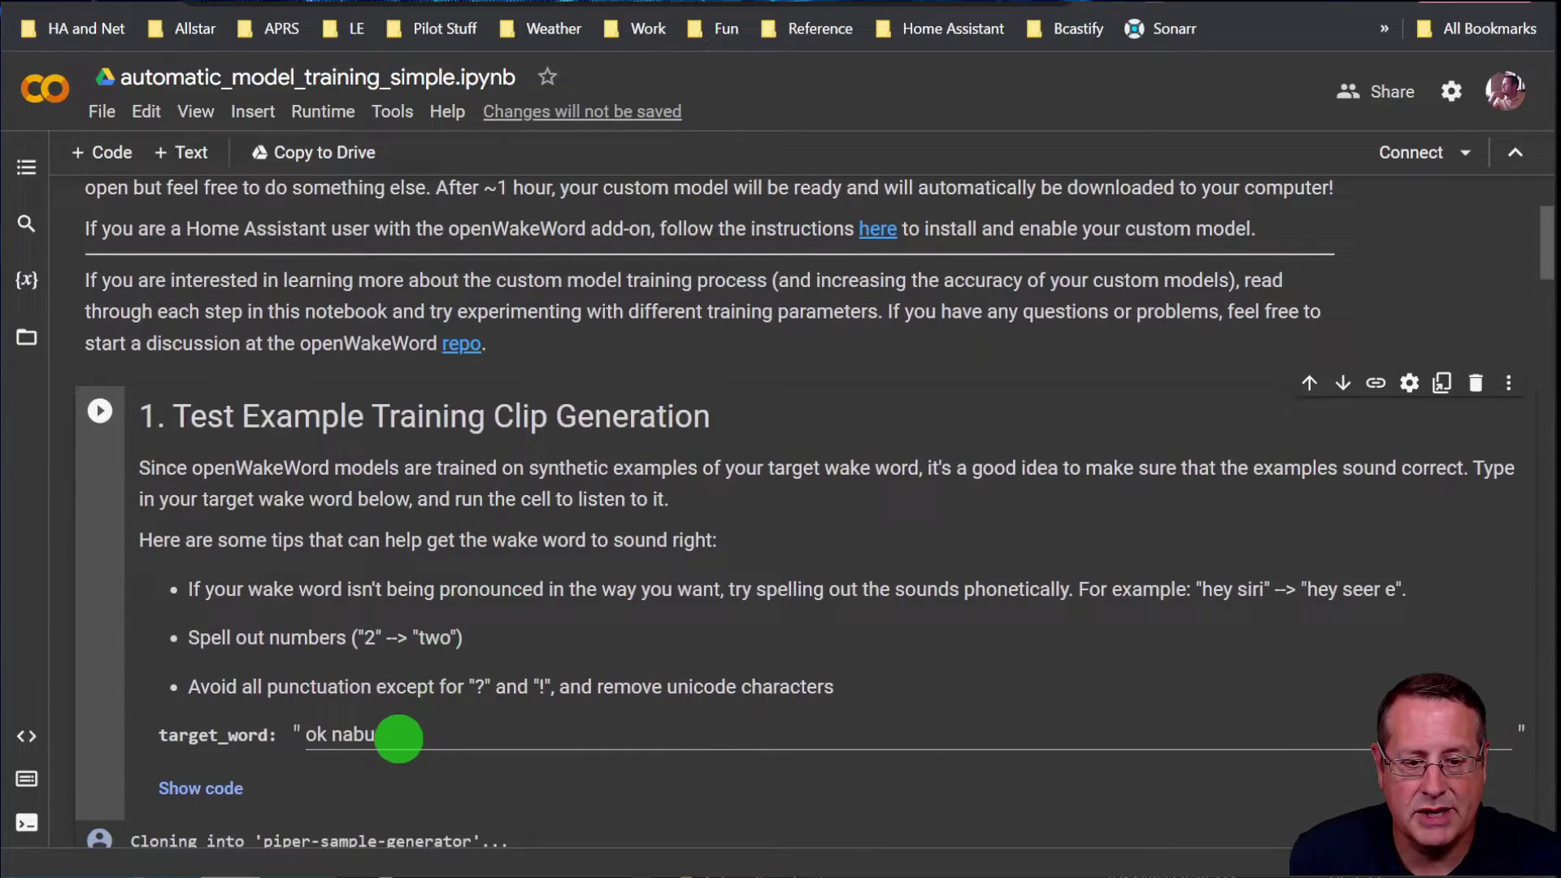
Change the target_word from 'ok nabu' to 'rumplestiltskin'
click(398, 738)
key(BackSpace)
key(BackSpace)
key(BackSpace)
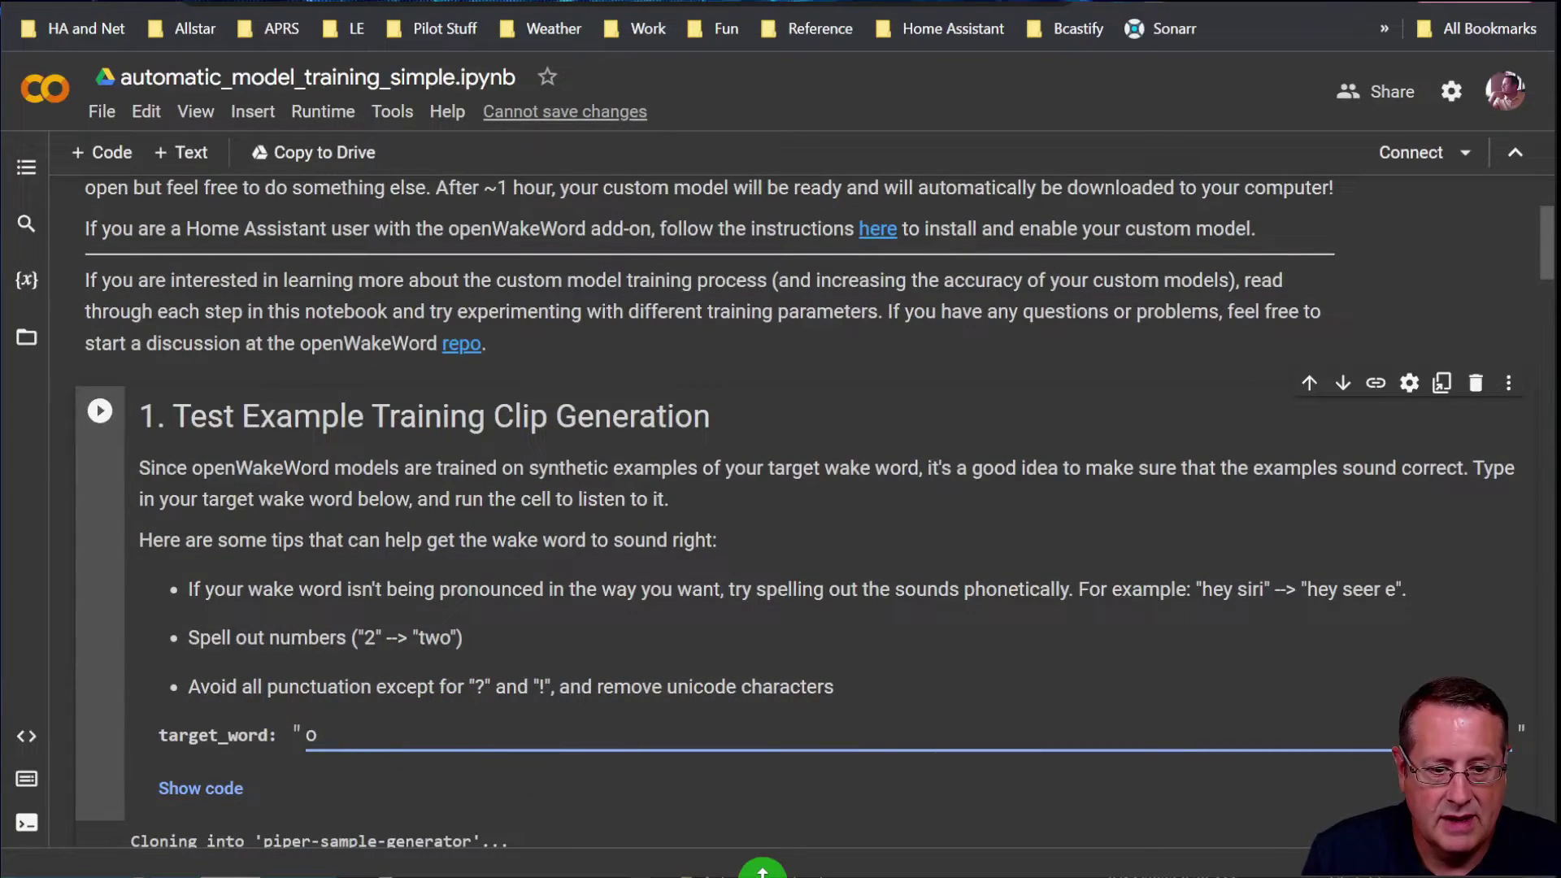
key(BackSpace)
text(rumplestiltskin)
Run the Test Example cell, accepting the authorship warning with Run anyway
scroll(453, 617, down, 1)
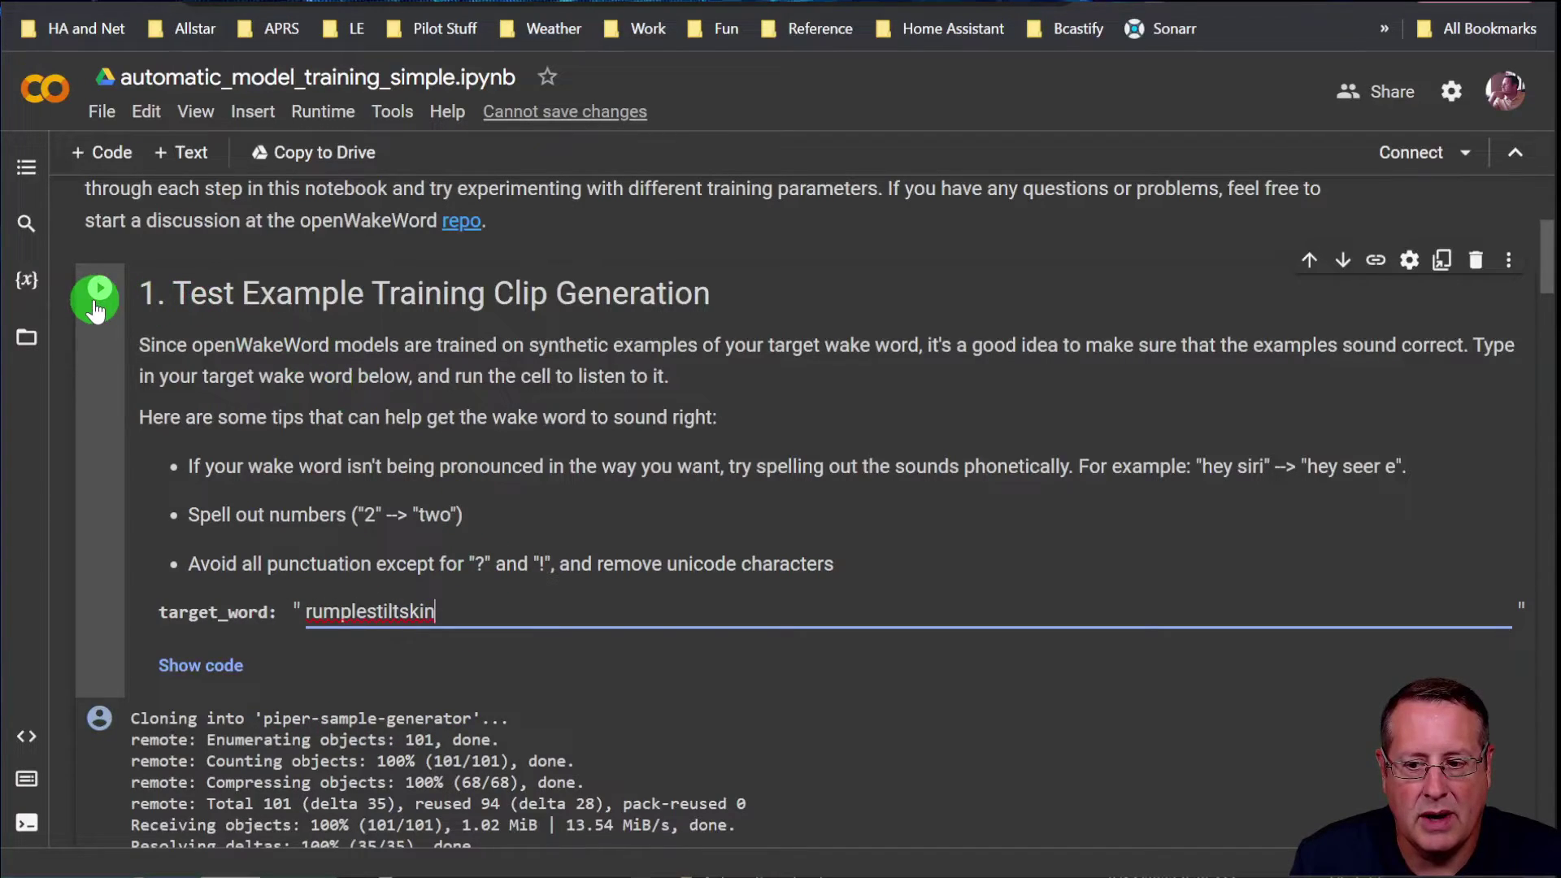
scroll(108, 374, down, 1)
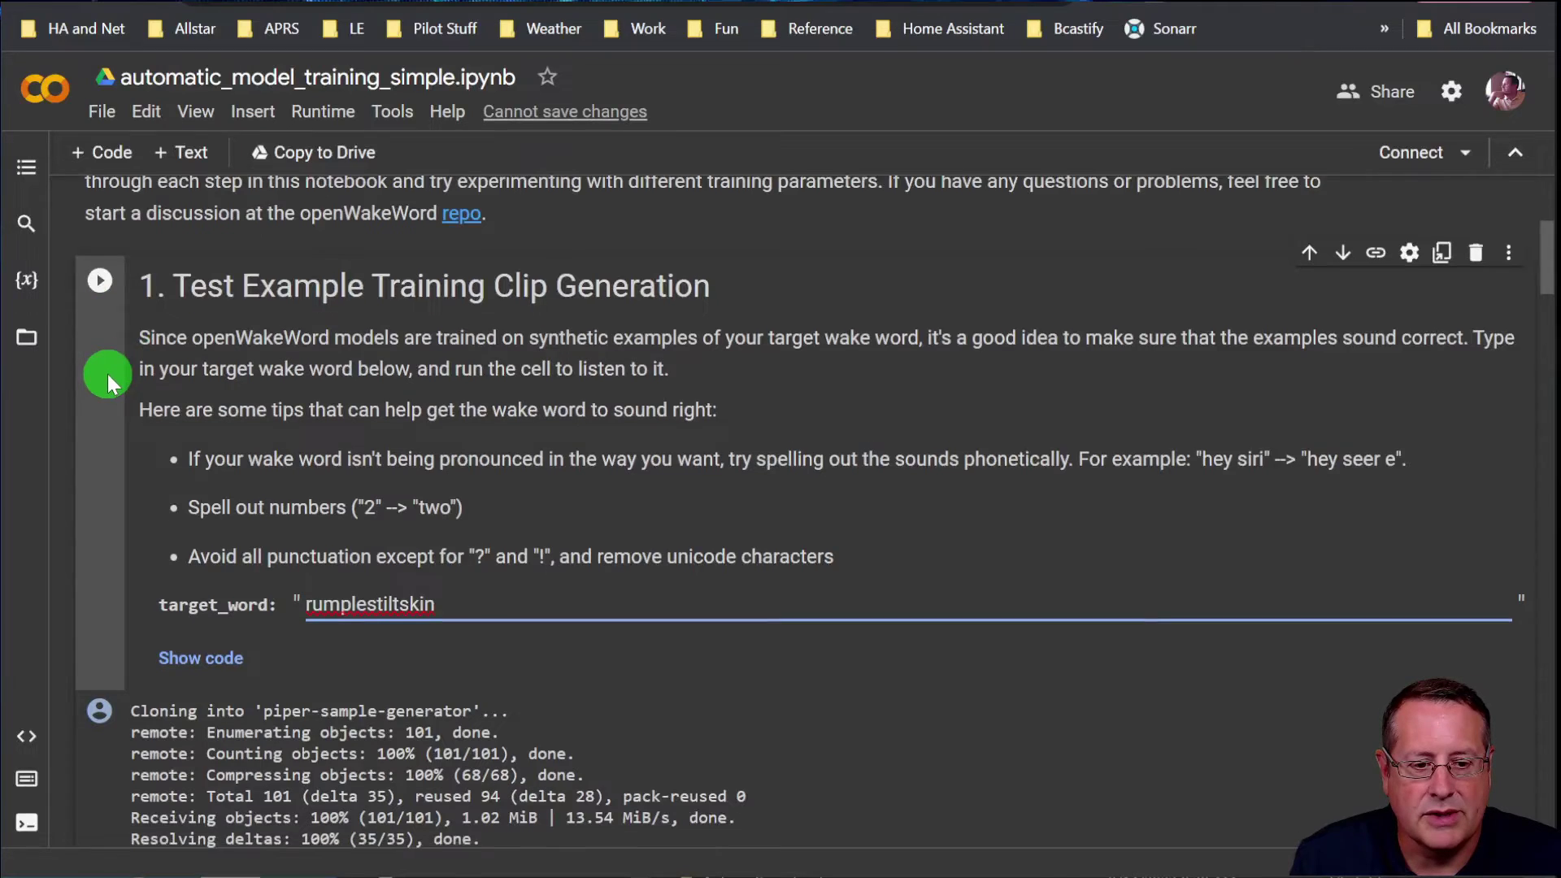
scroll(109, 374, up, 2)
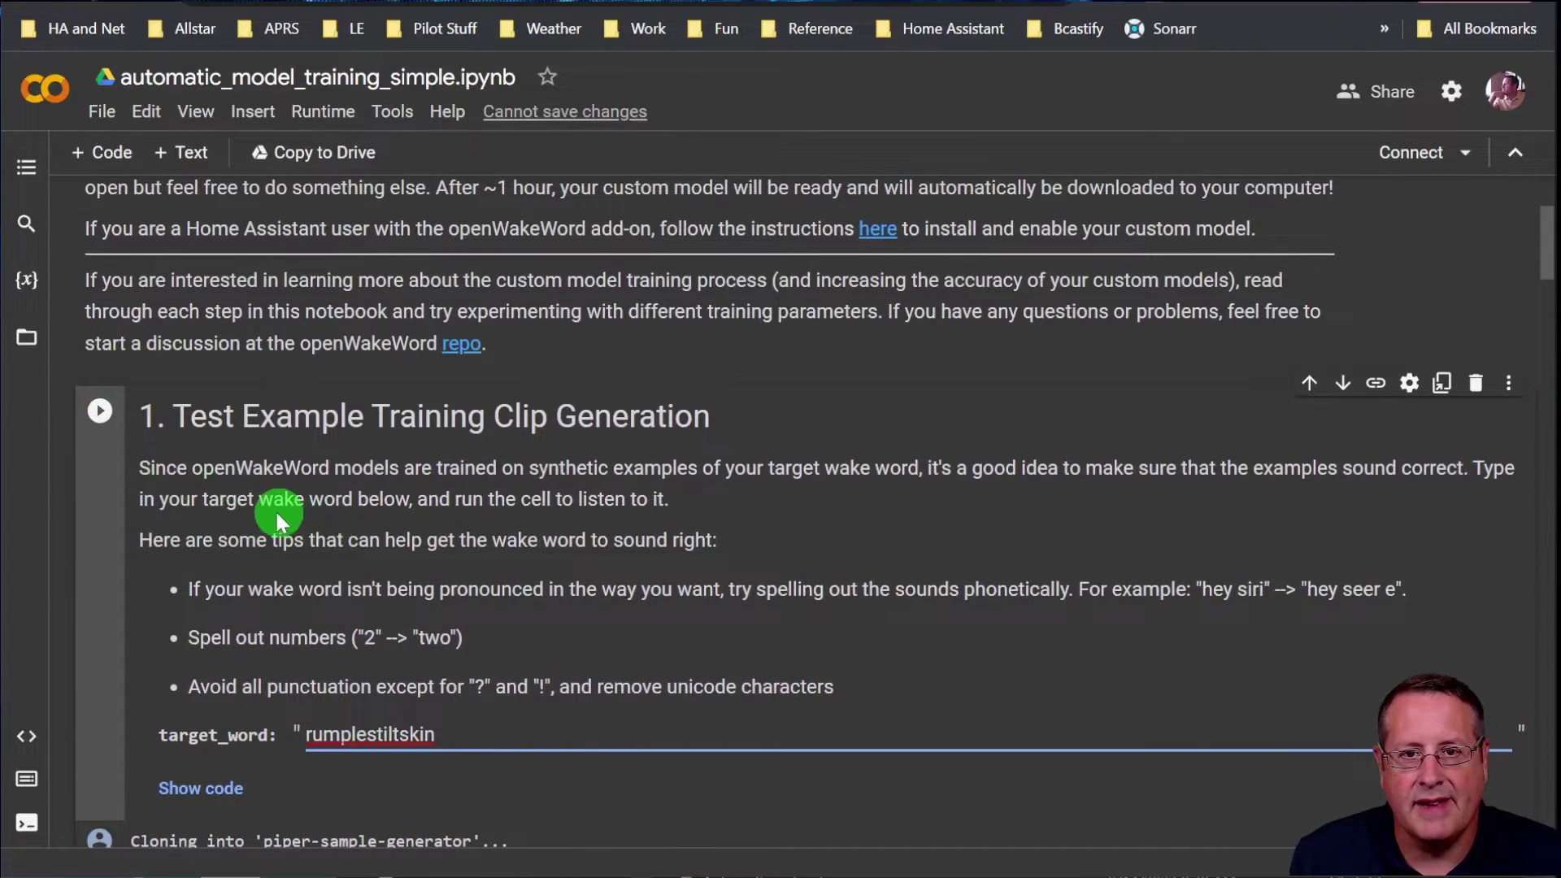
scroll(246, 521, down, 1)
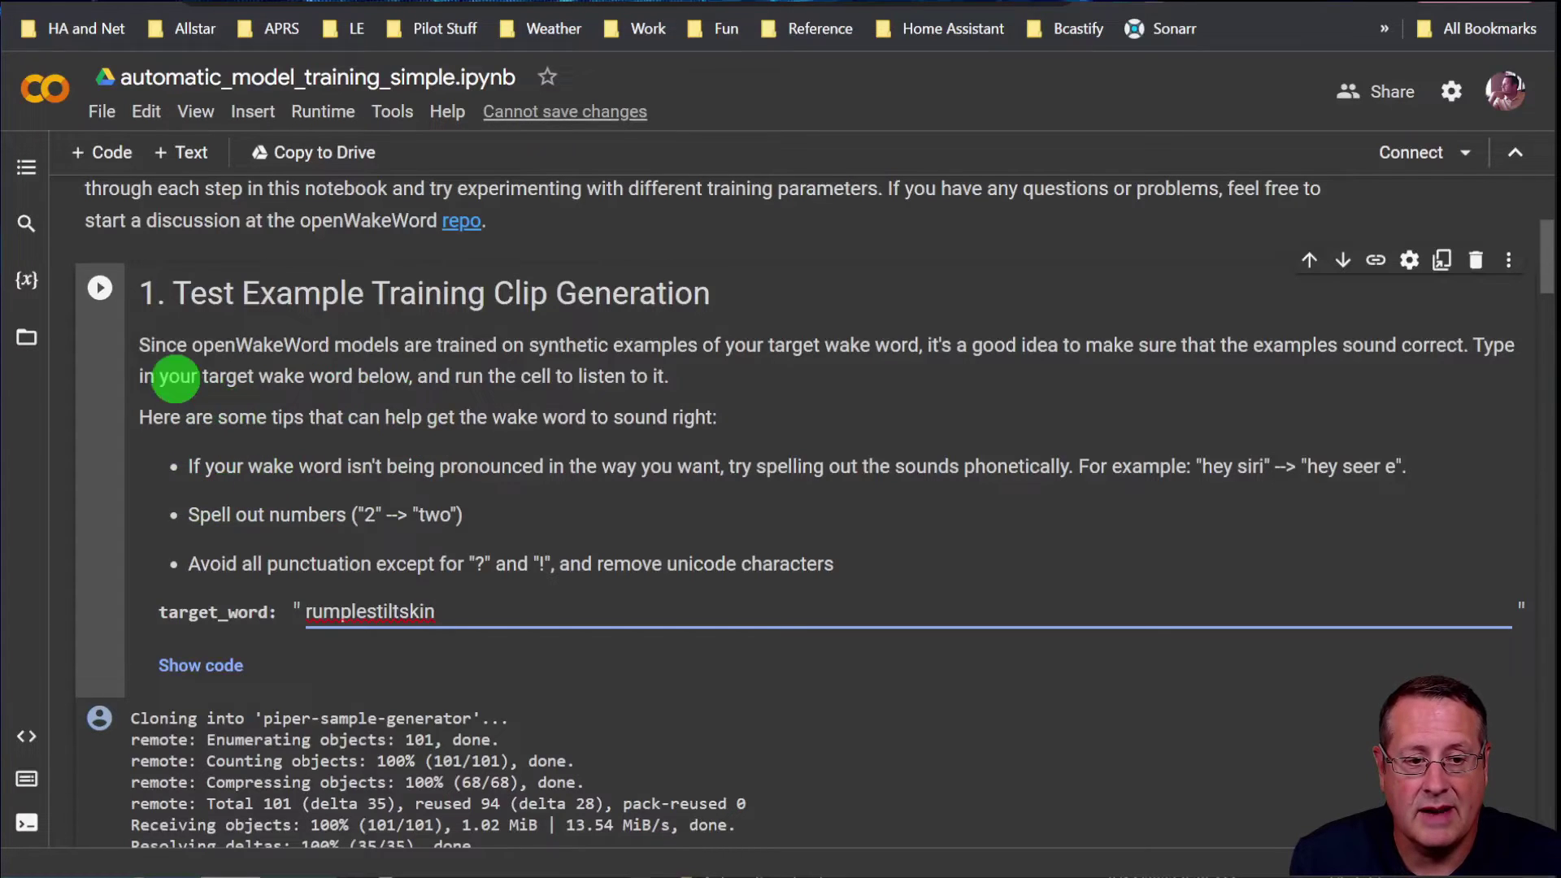
click(100, 288)
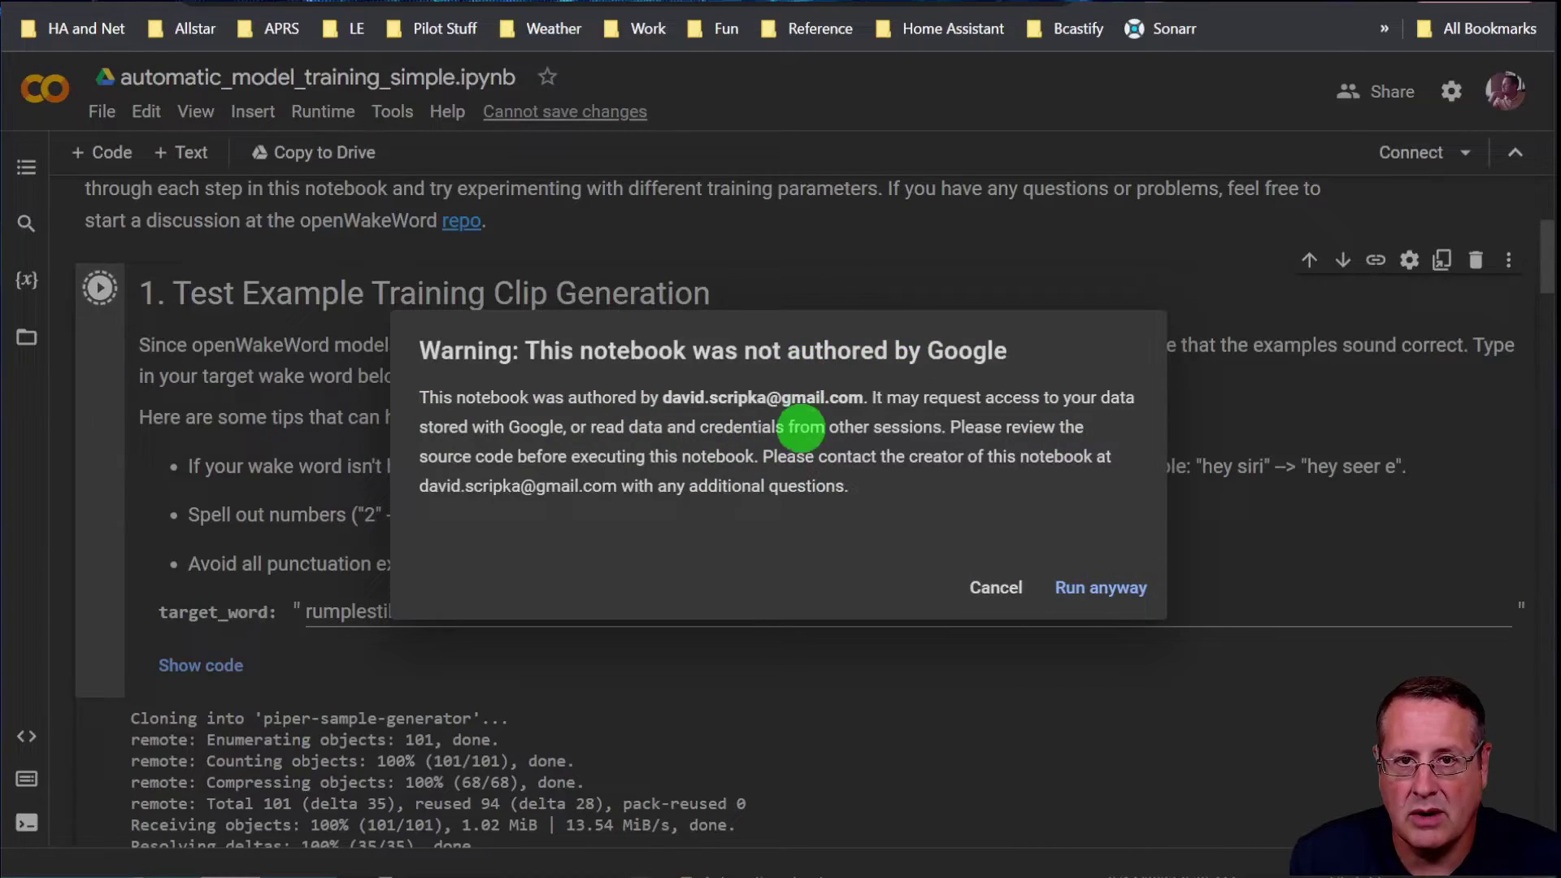
click(1112, 598)
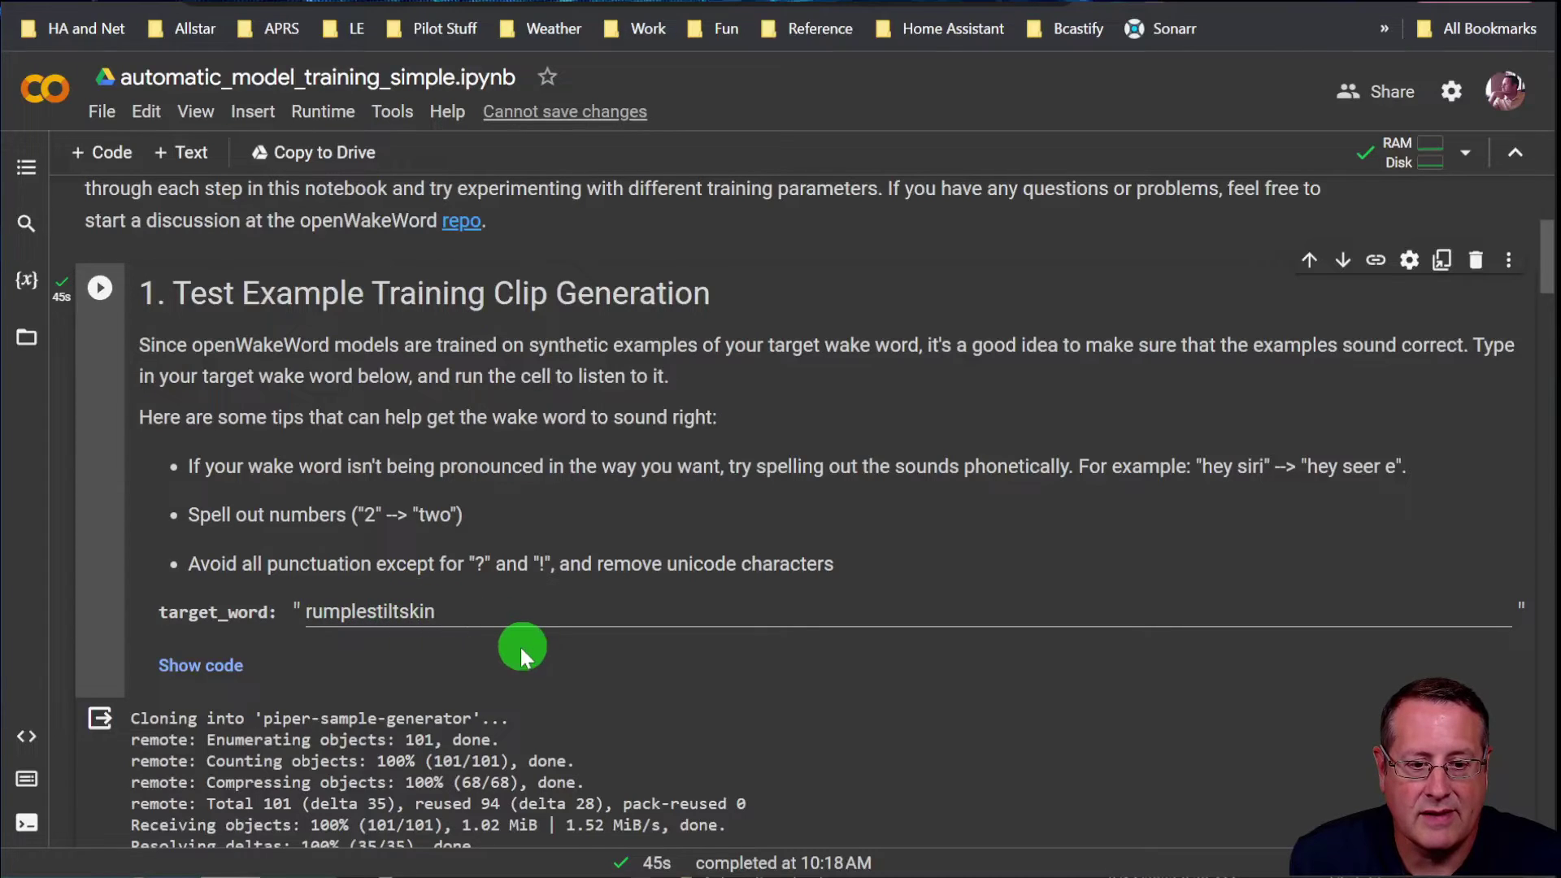
Regenerate the test clip and listen twice to the 'rumplestiltskin' sample
click(100, 289)
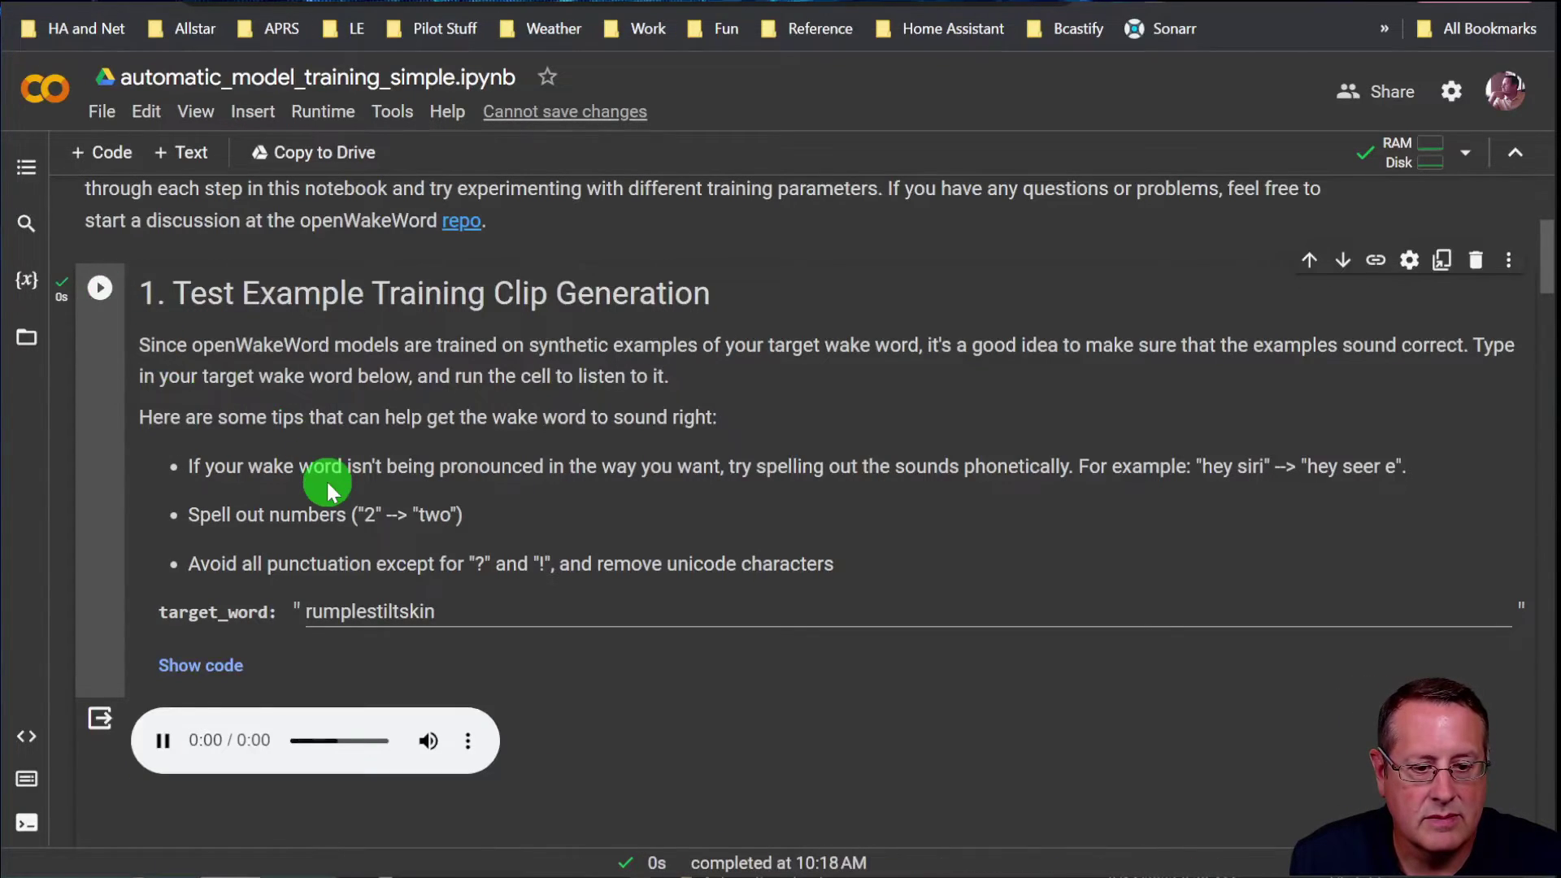
click(166, 741)
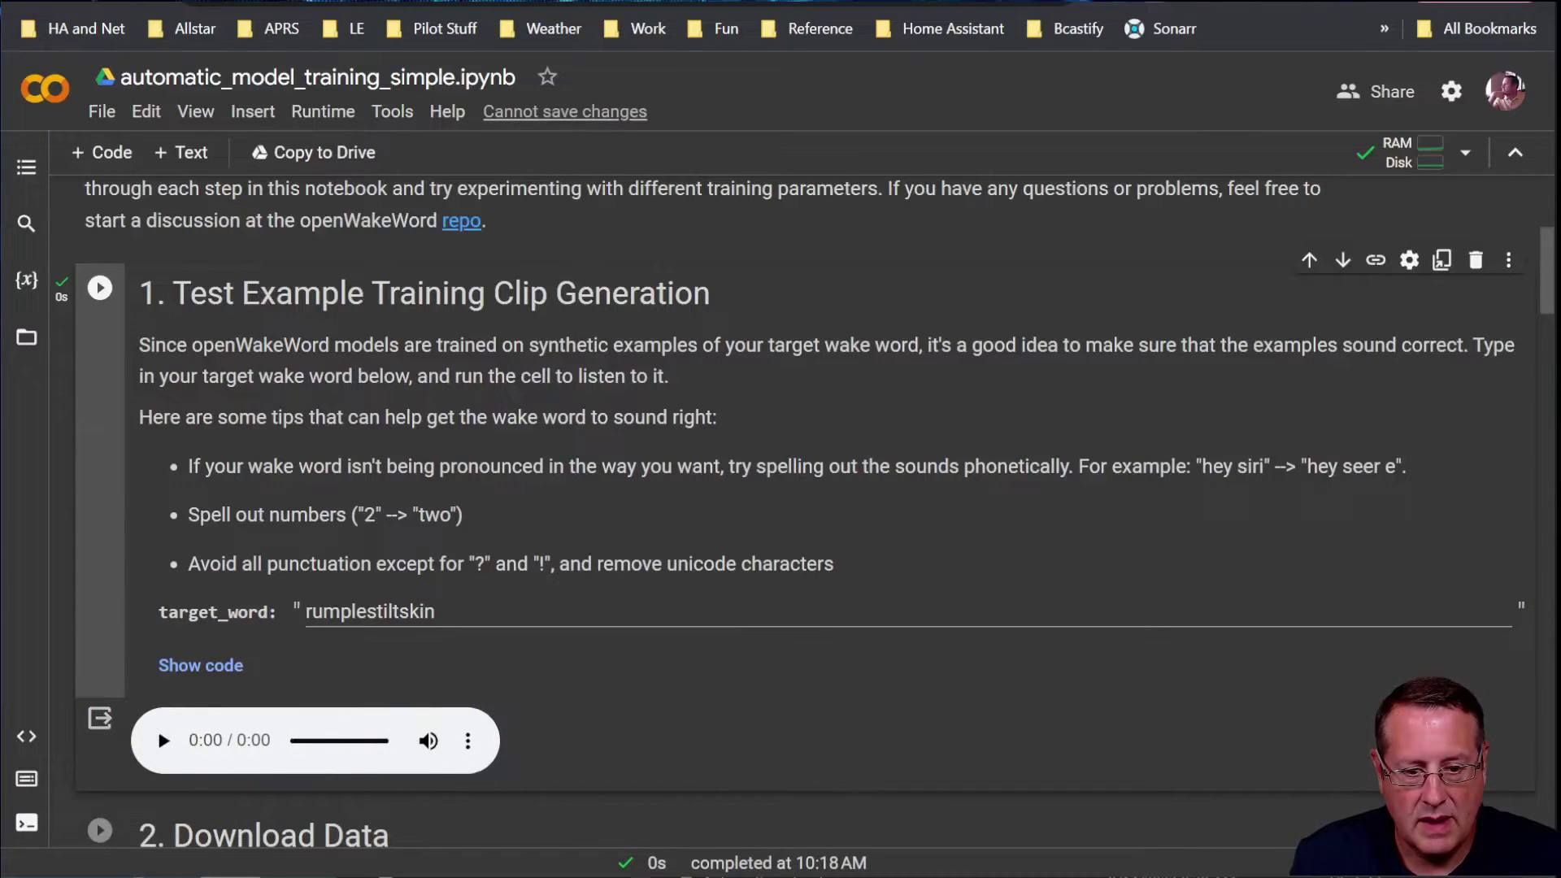
click(165, 748)
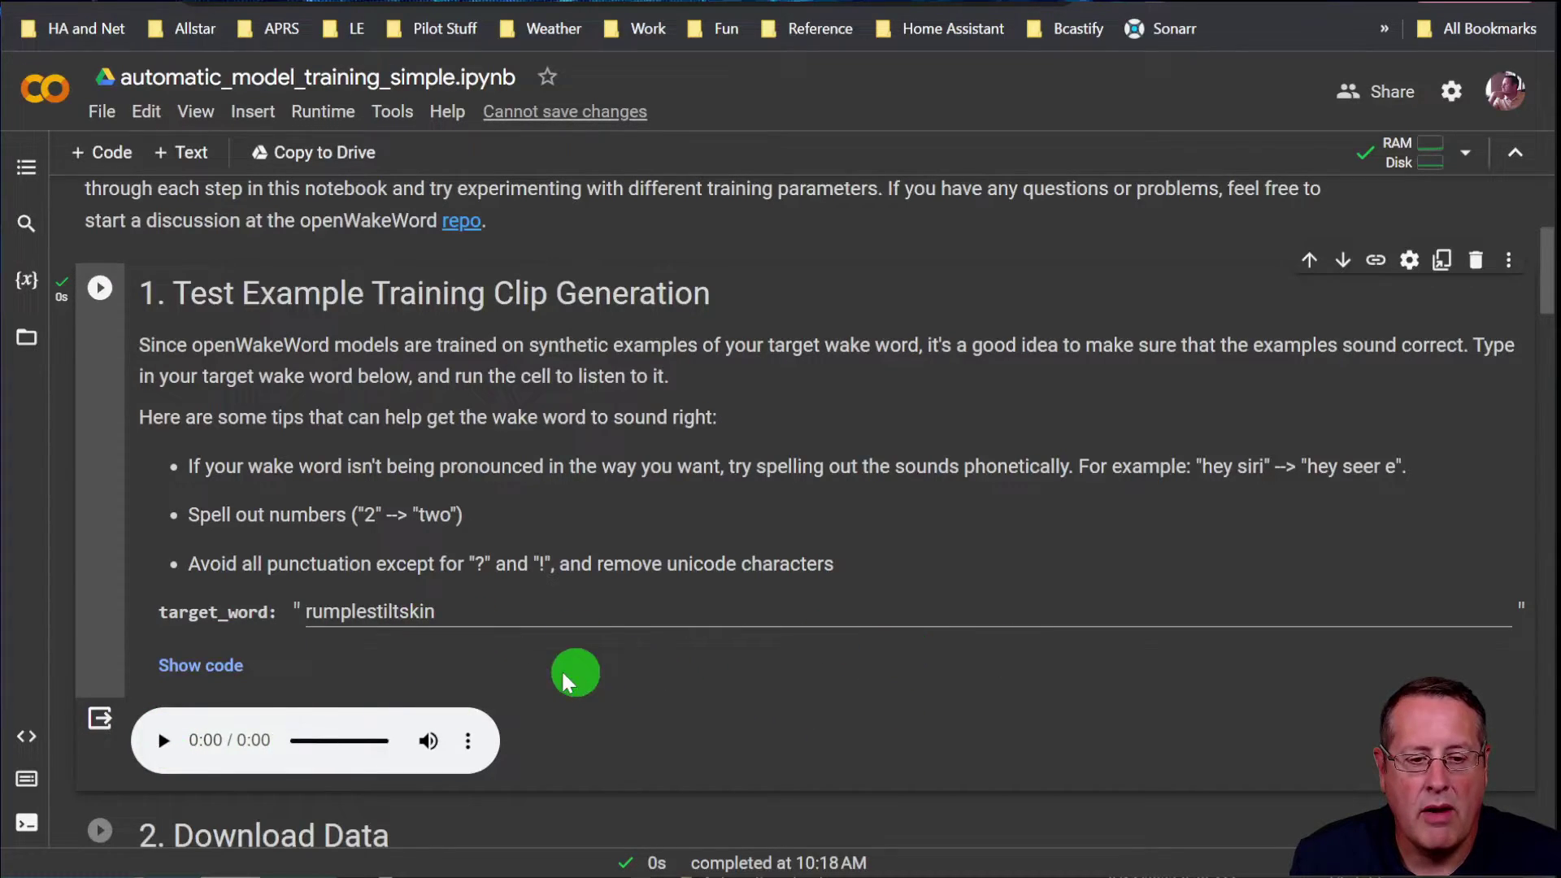
Respell the target word as 'rumpolestiltskin', regenerate the clip and listen to it
click(347, 611)
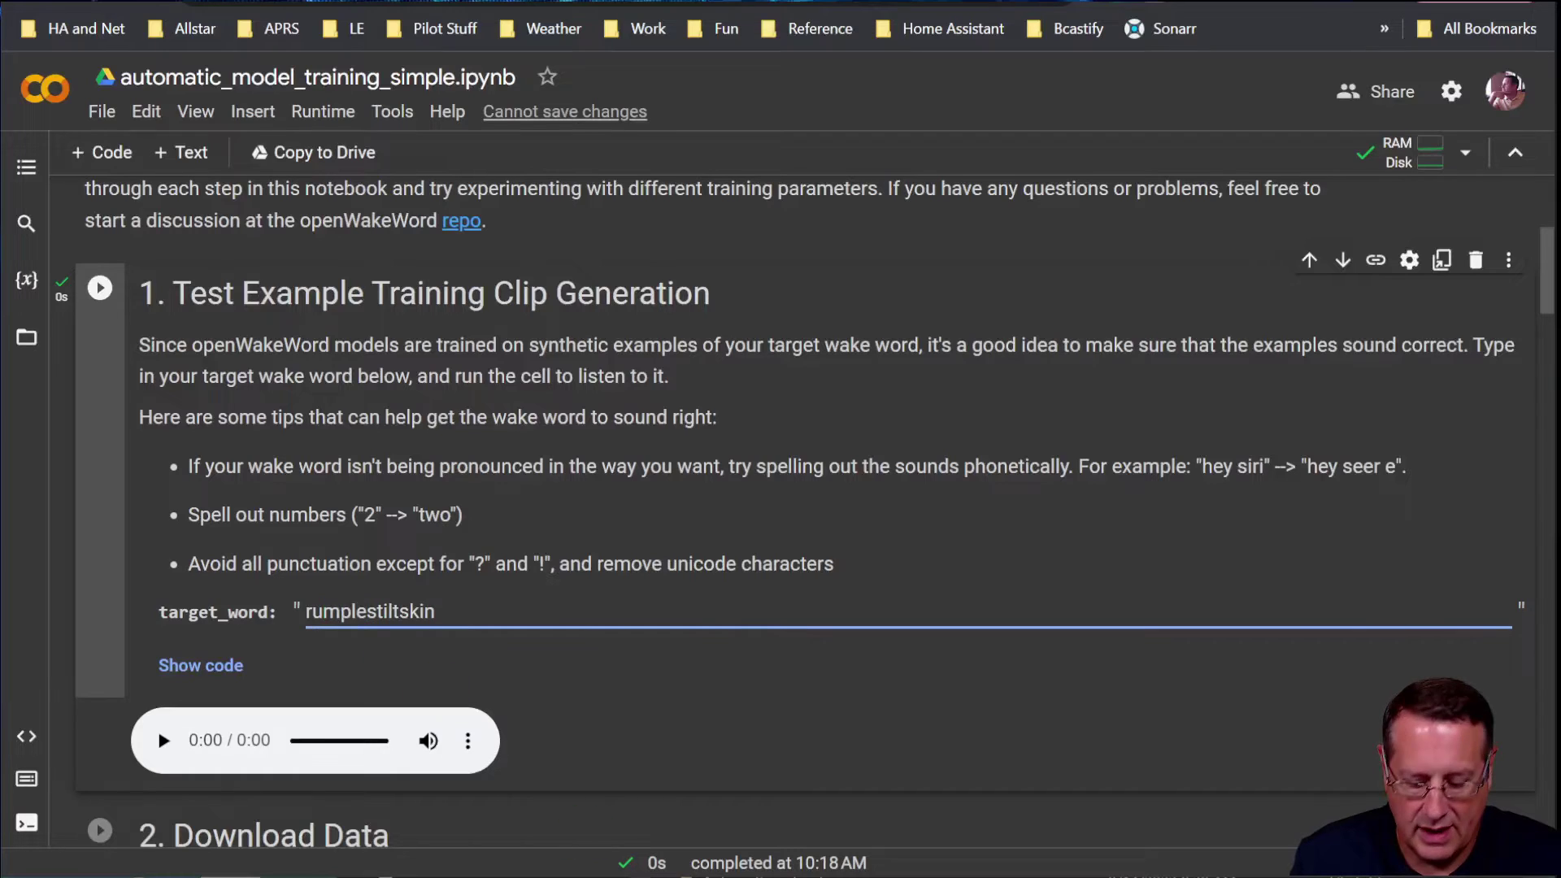
text(o)
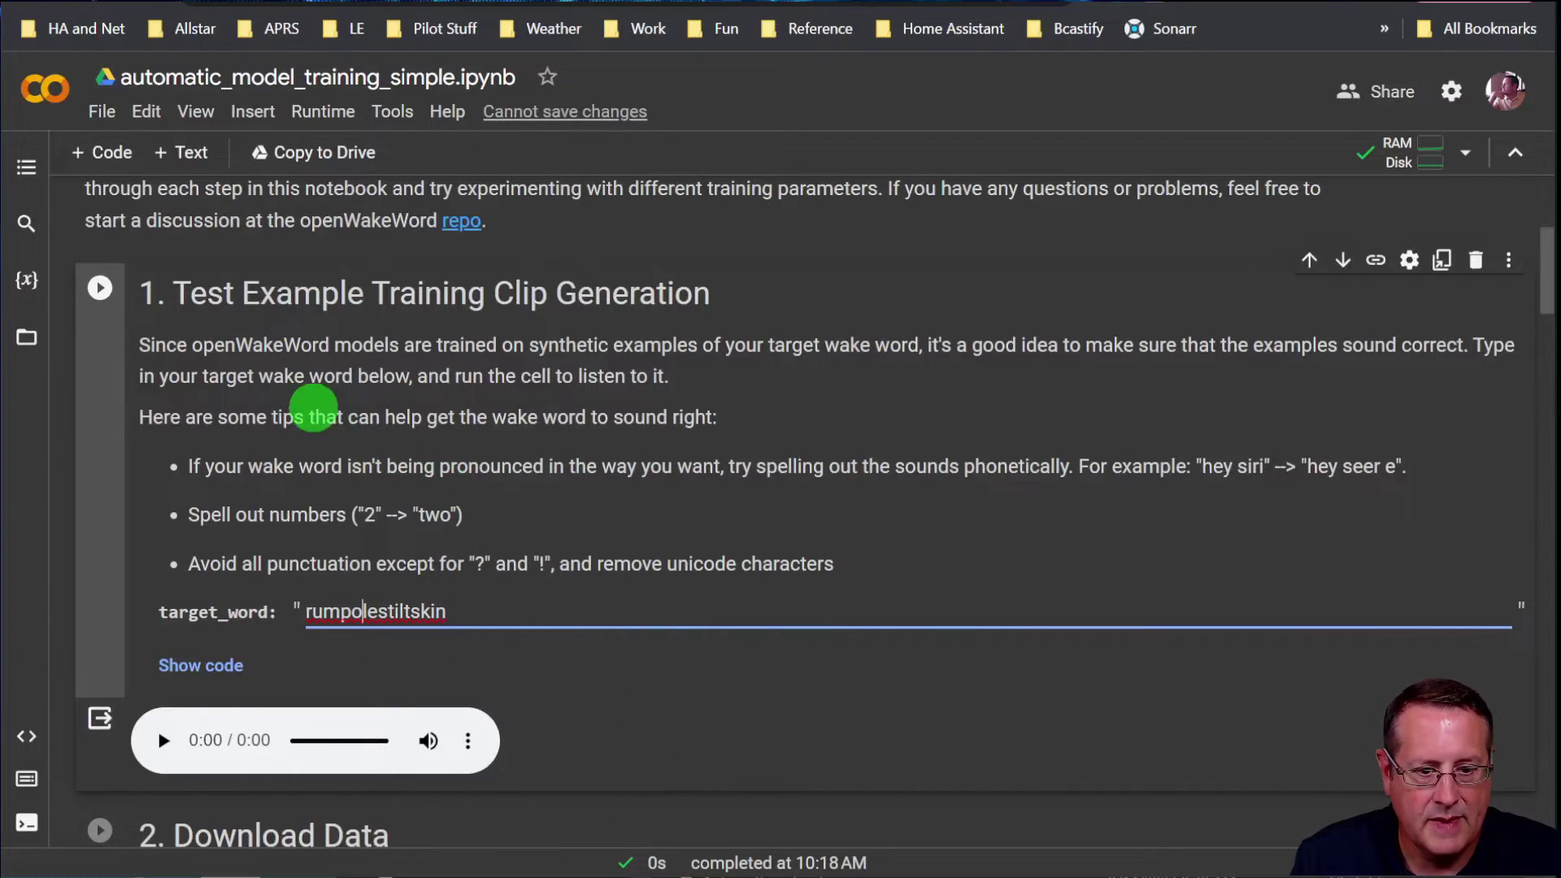
click(100, 287)
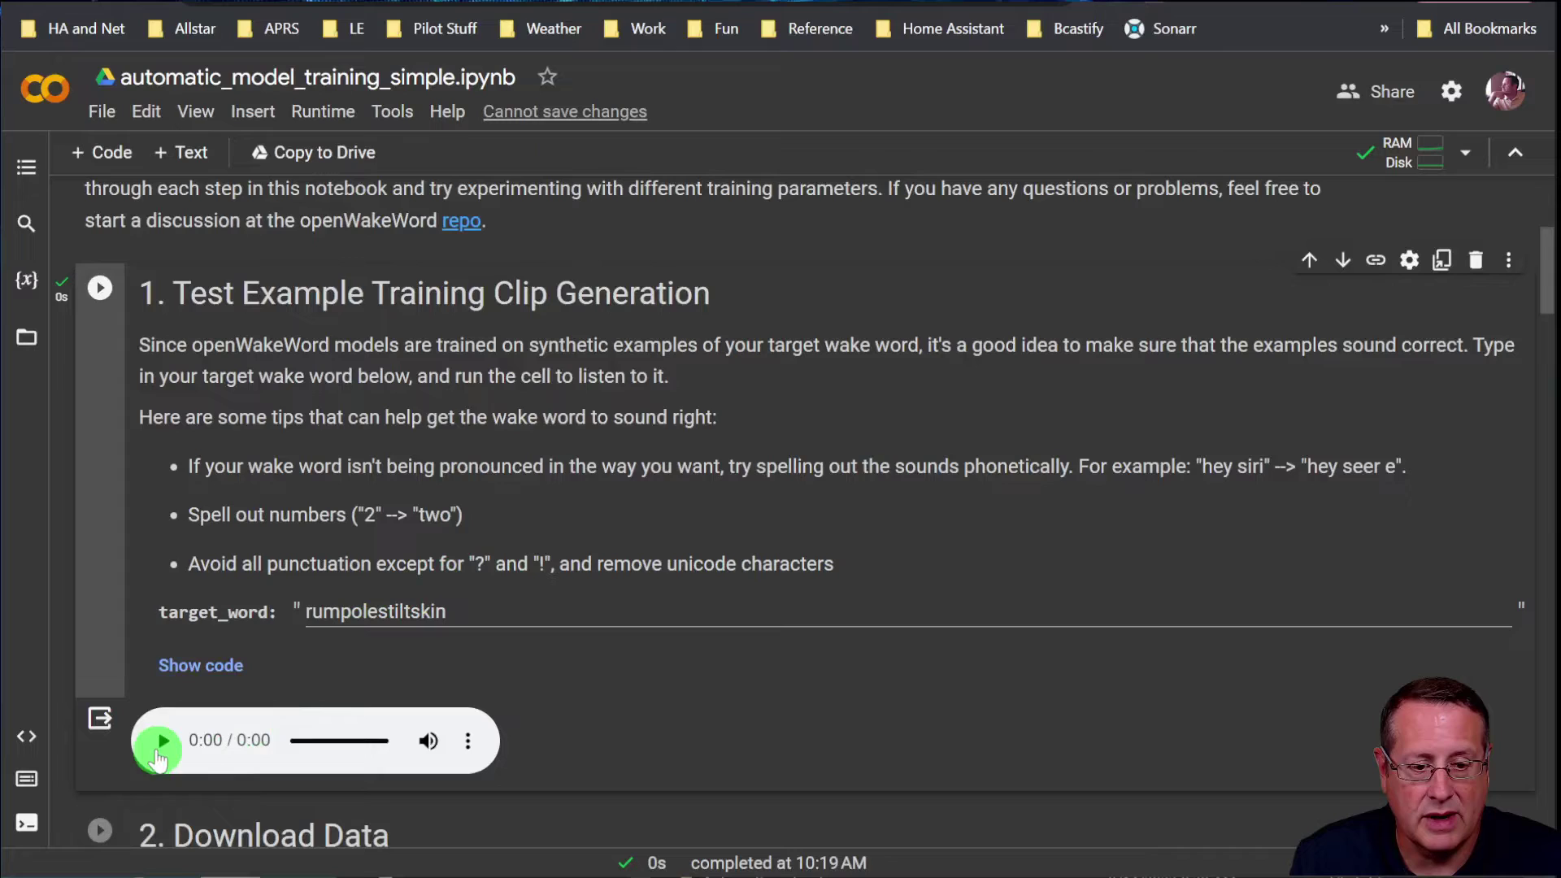
click(161, 741)
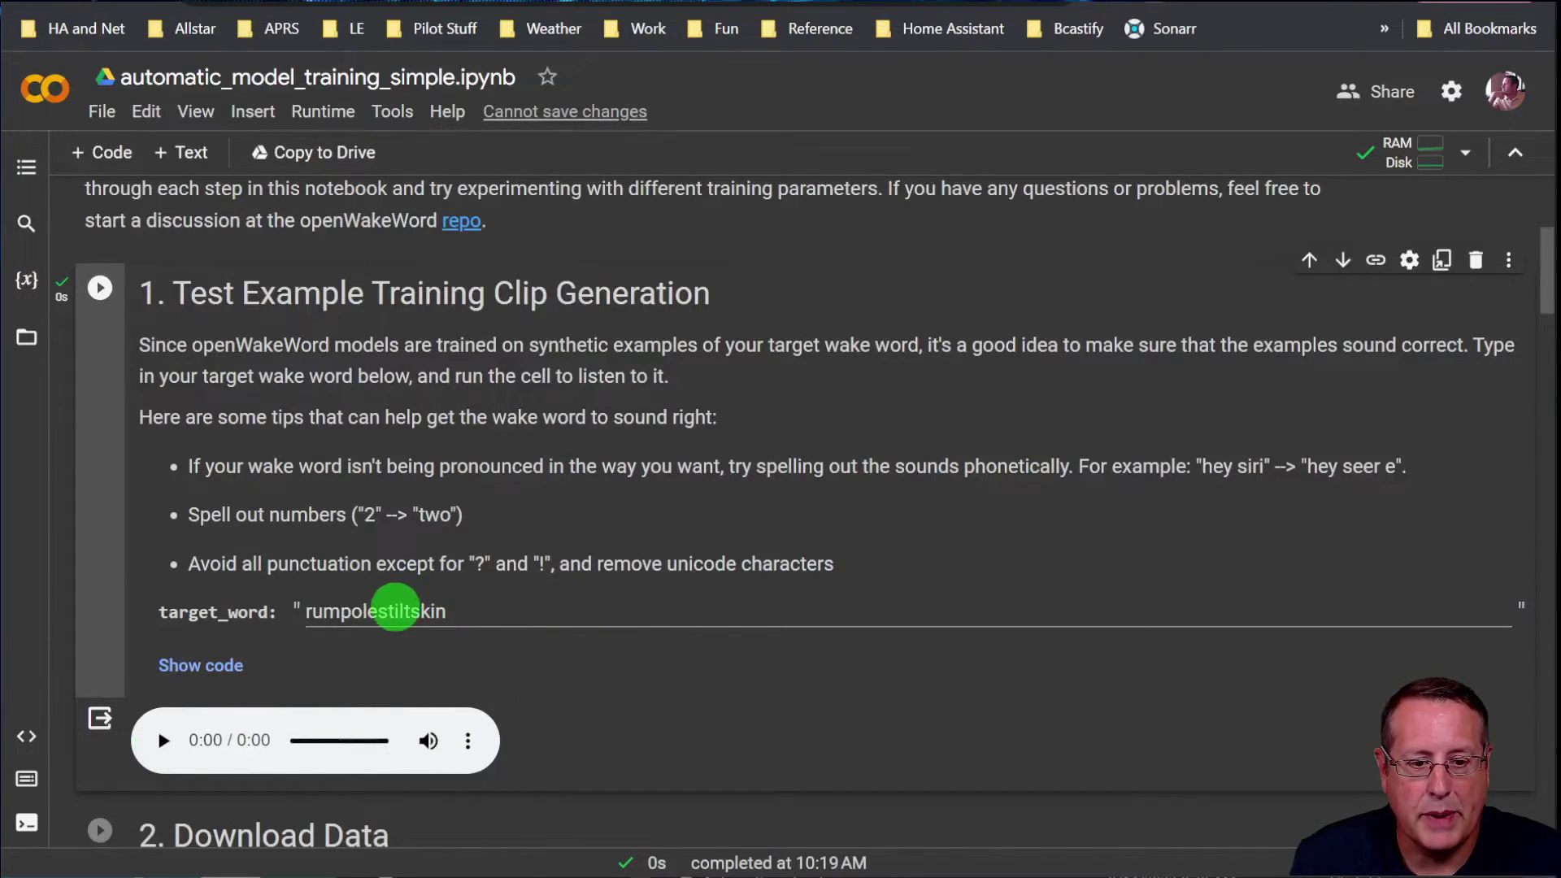
Split the word into 'rump olestiltskin', regenerate the clip and play it twice
click(355, 614)
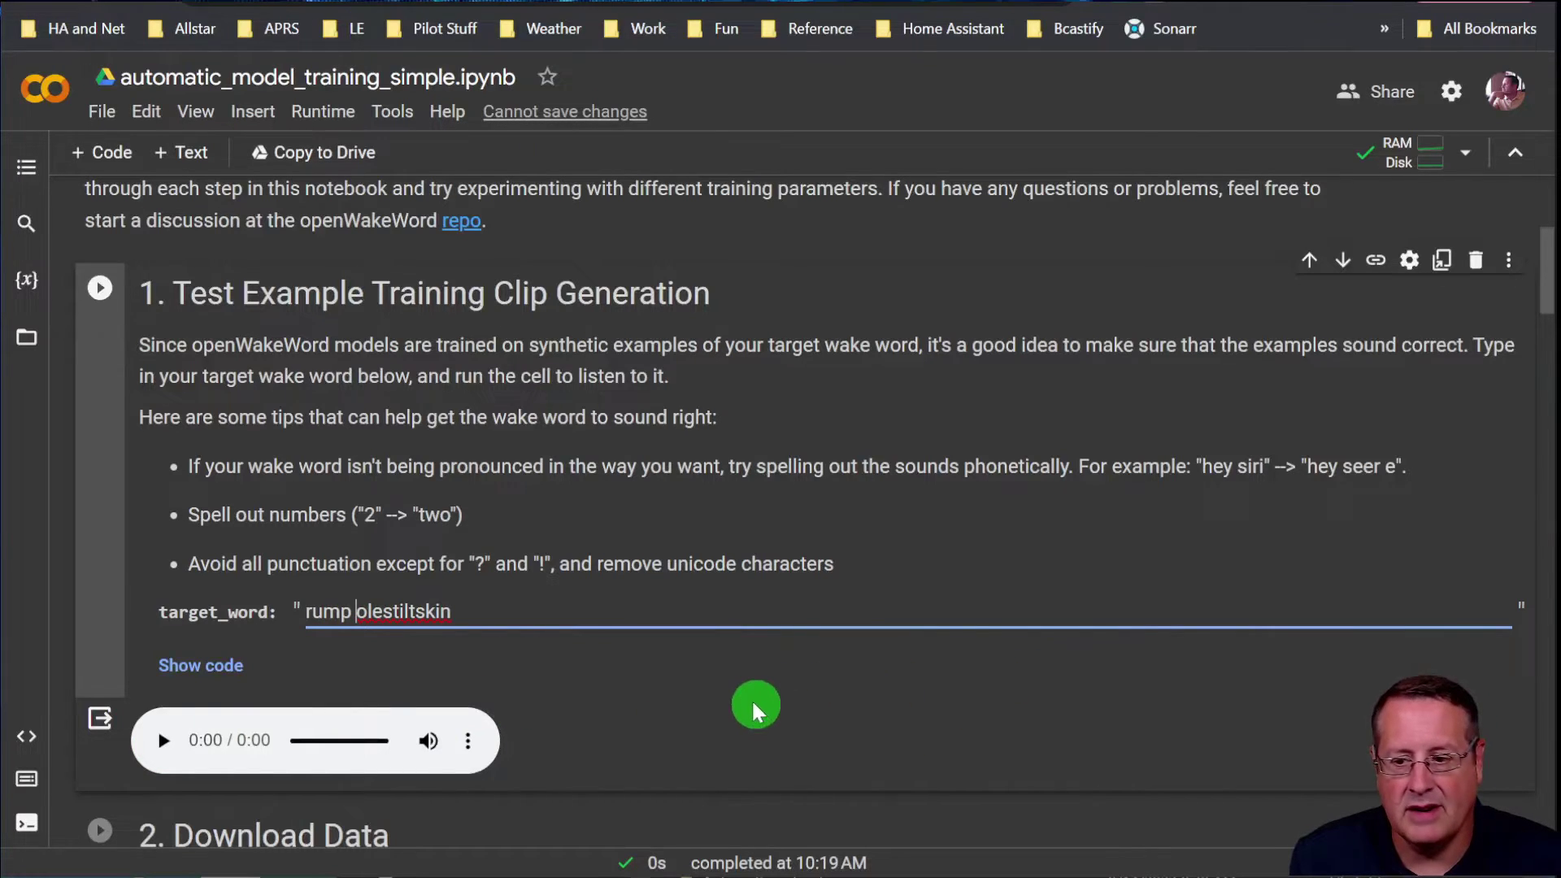
click(100, 287)
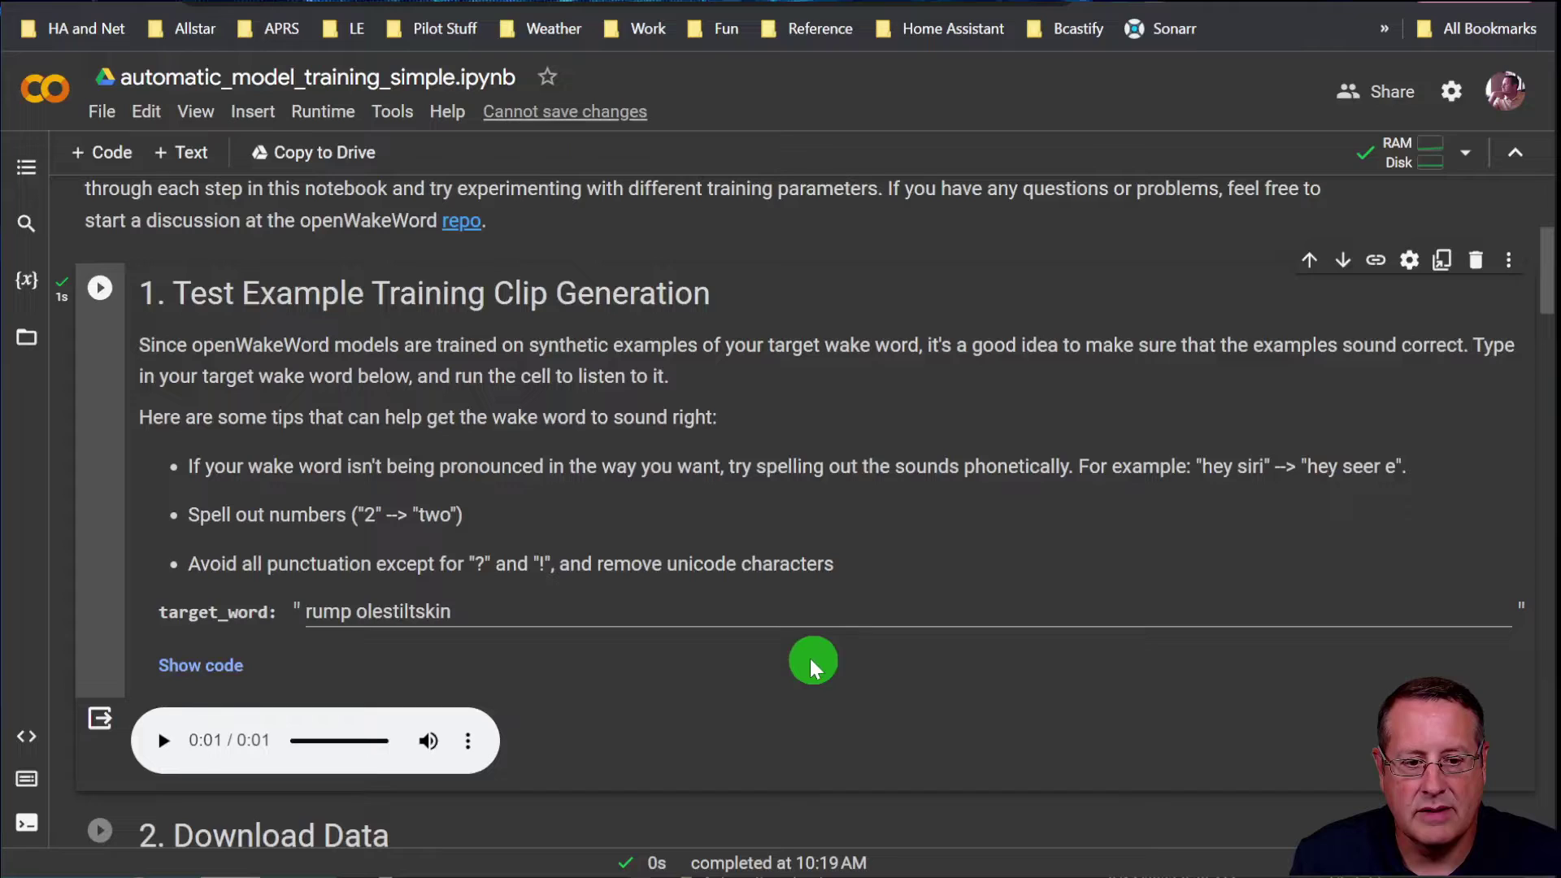
click(163, 740)
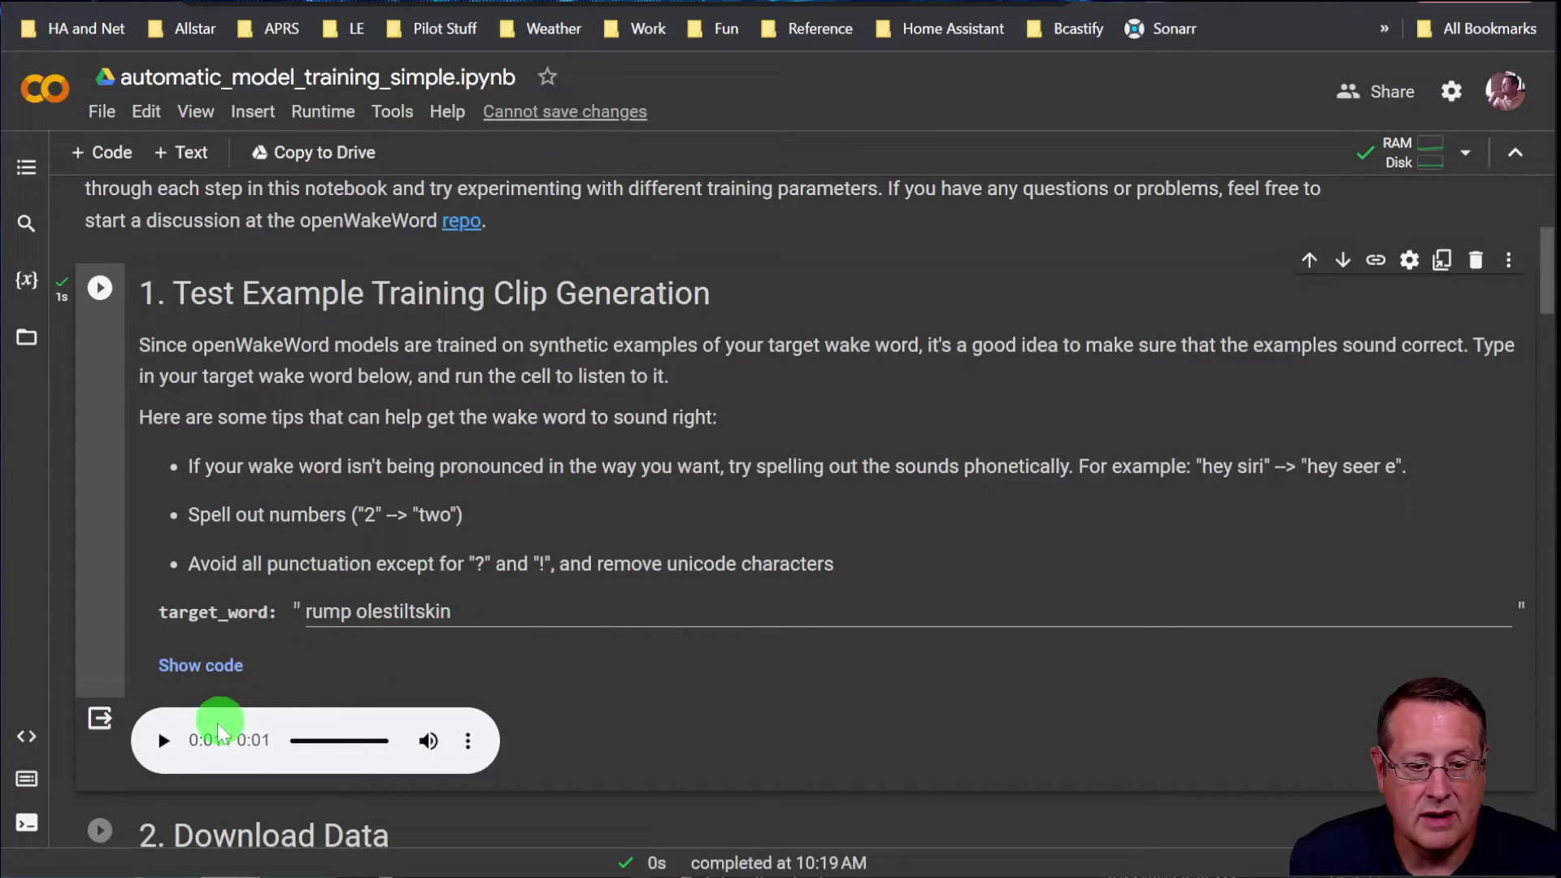
click(163, 741)
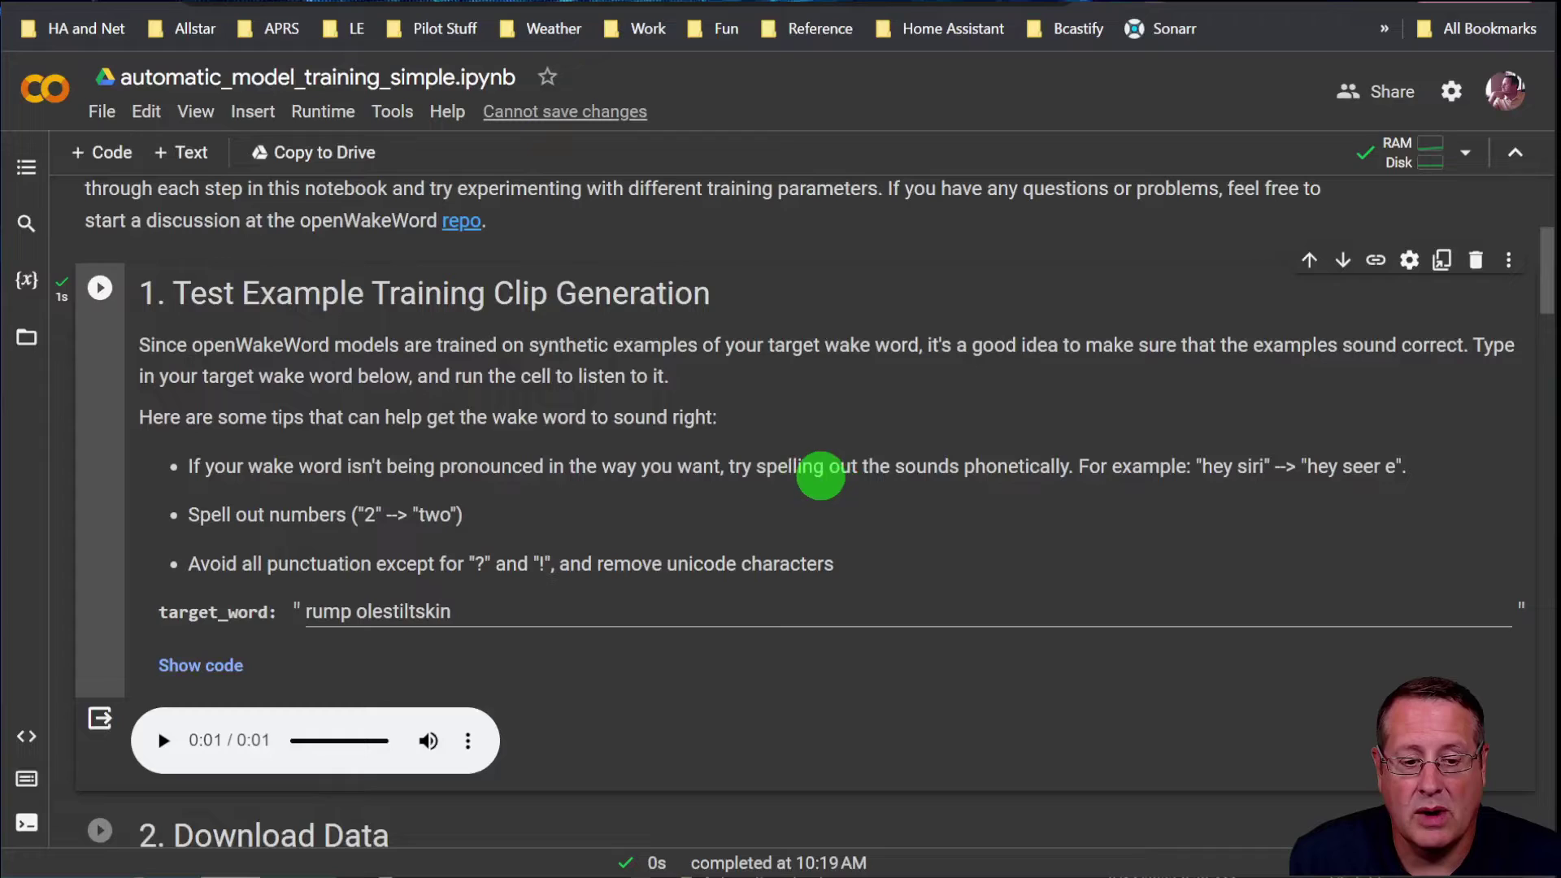
scroll(780, 465, down, 5)
Start training by choosing Runtime > Run all in the notebook
scroll(651, 470, down, 3)
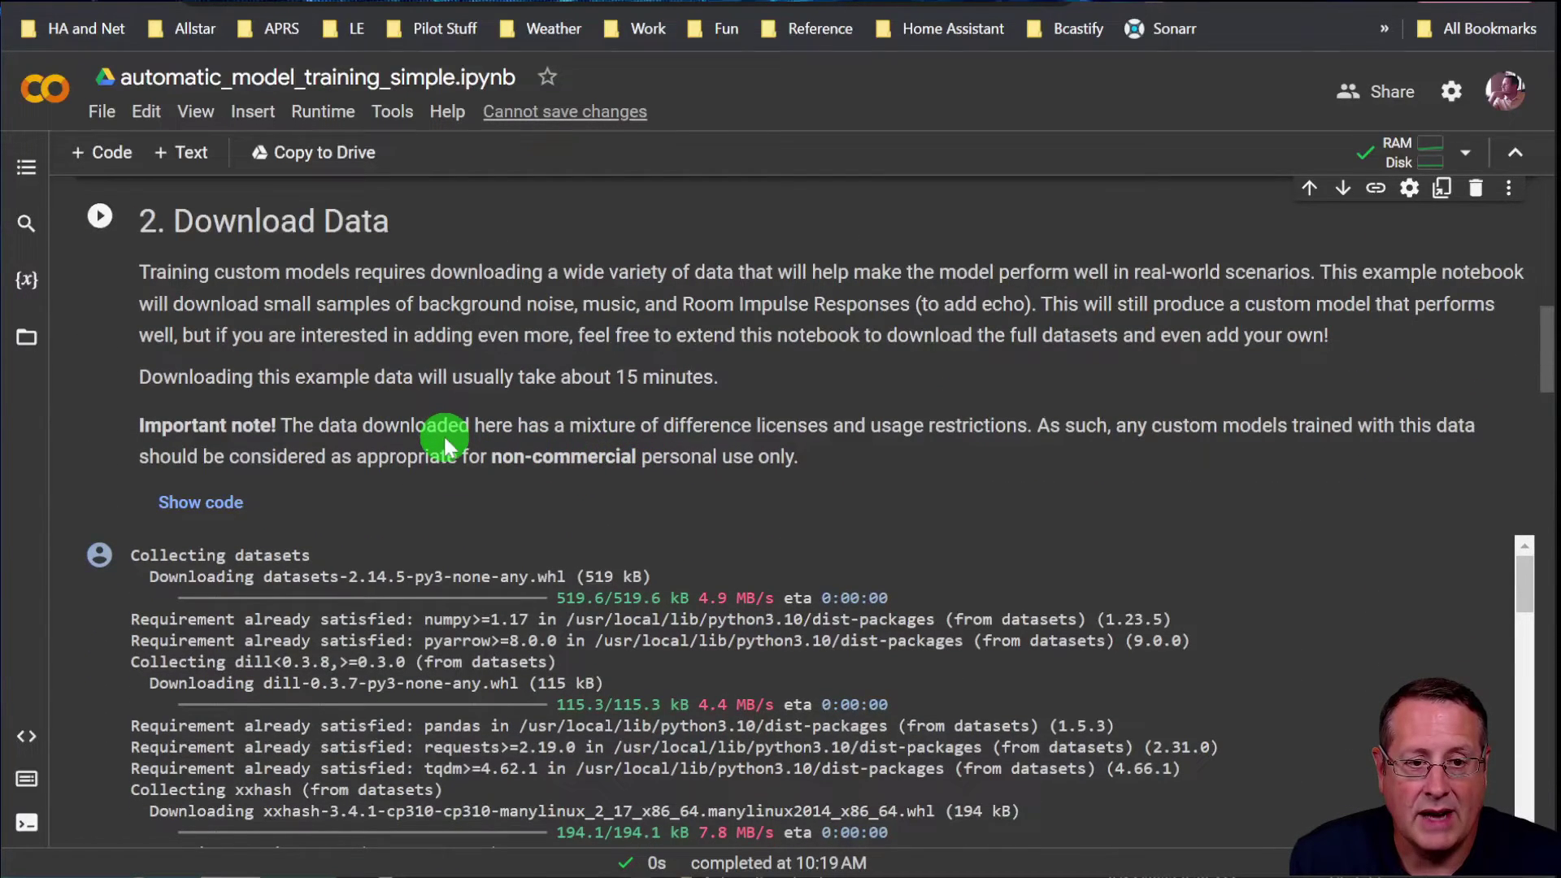
scroll(444, 435, down, 4)
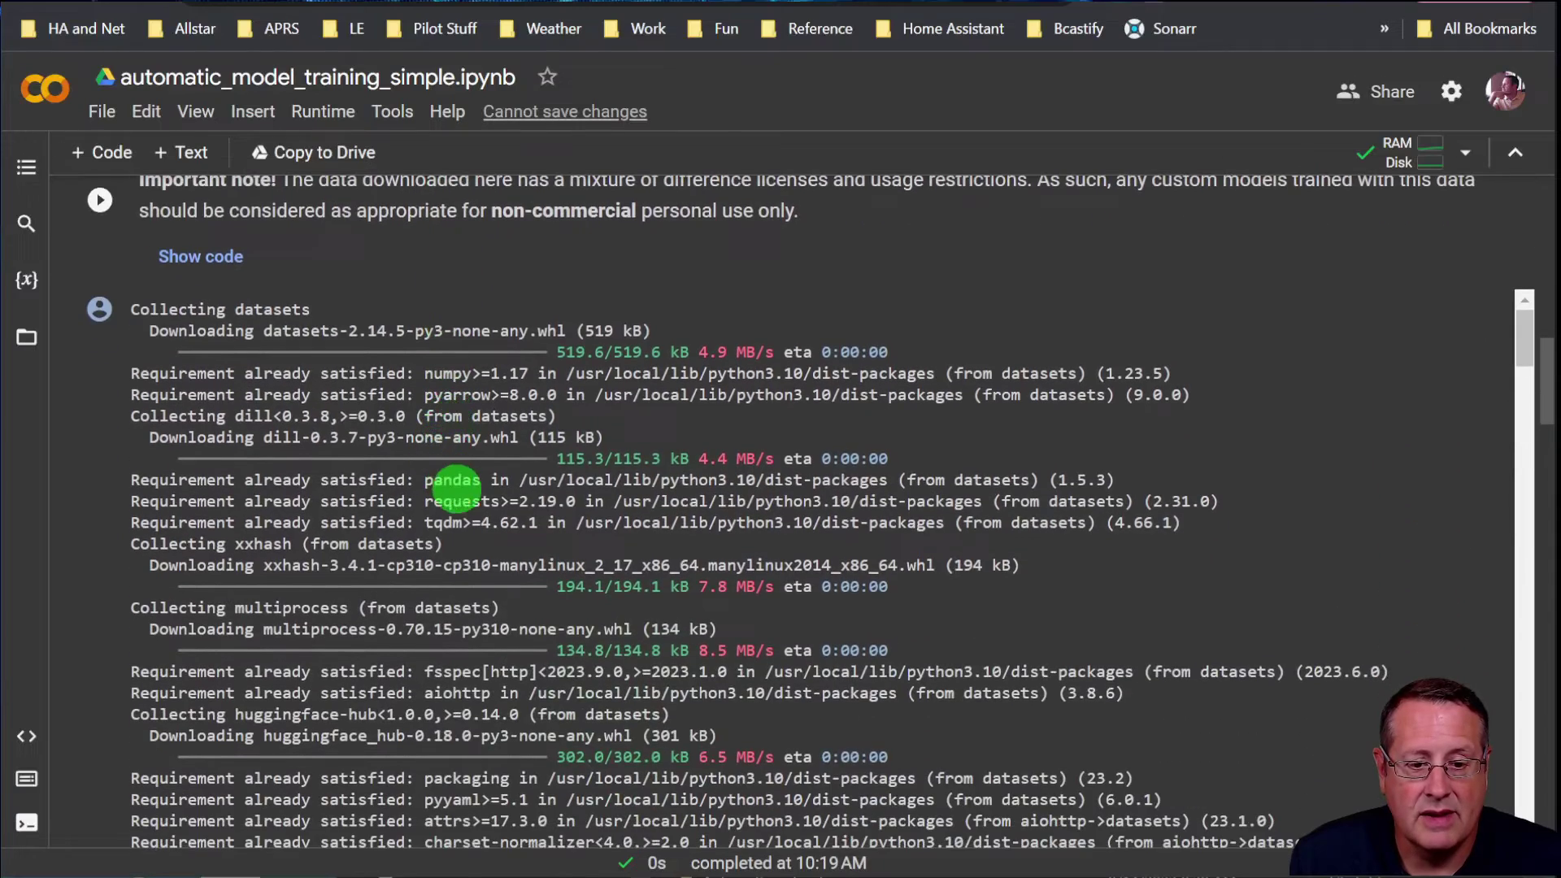
scroll(553, 488, up, 6)
scroll(616, 587, up, 10)
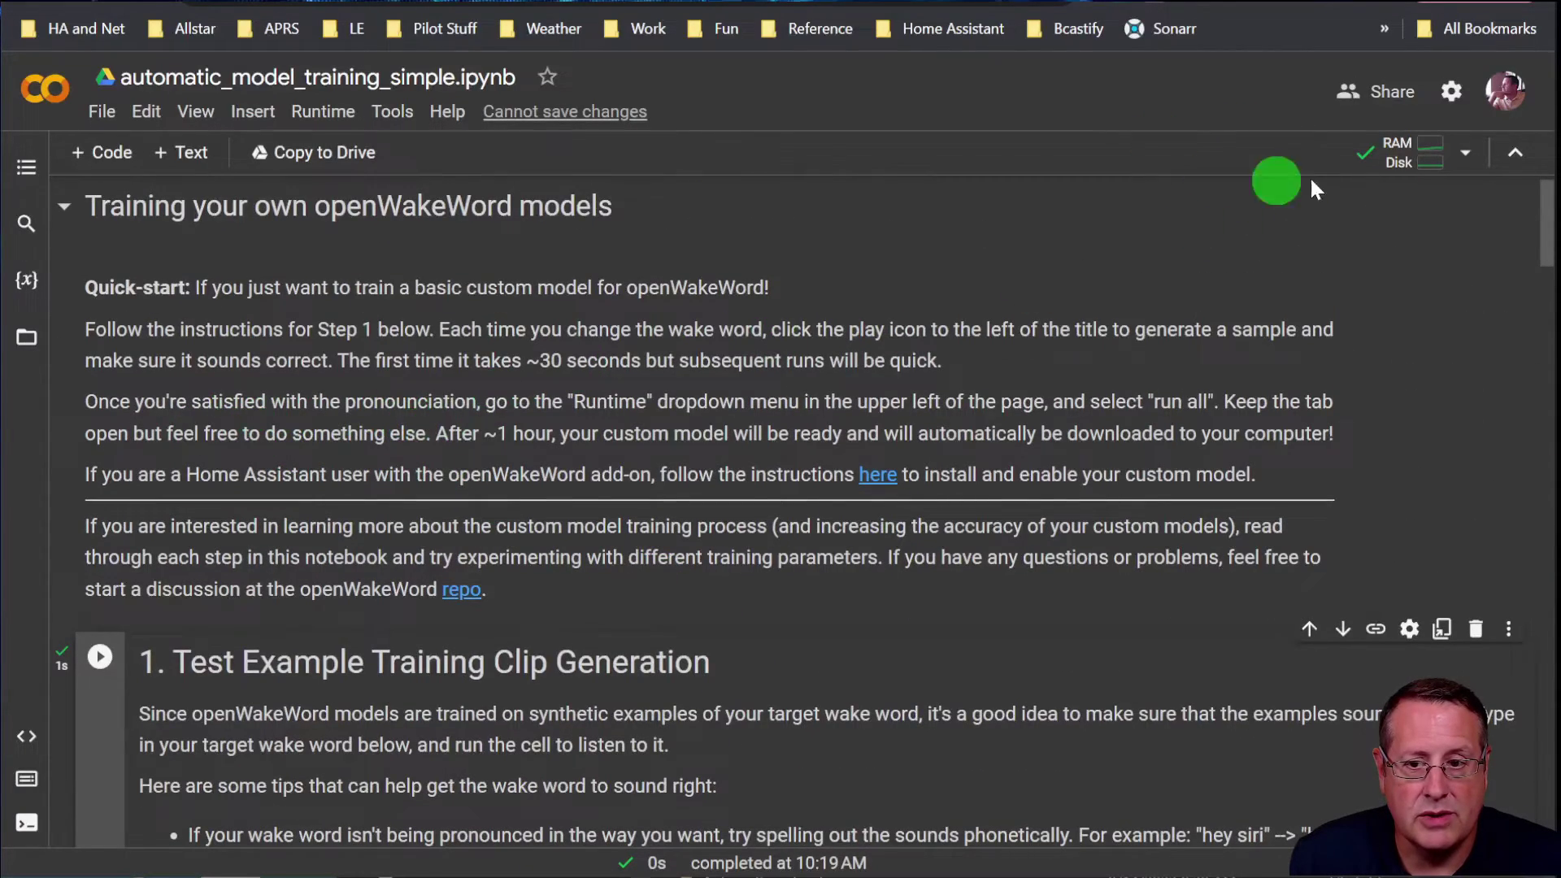
click(322, 114)
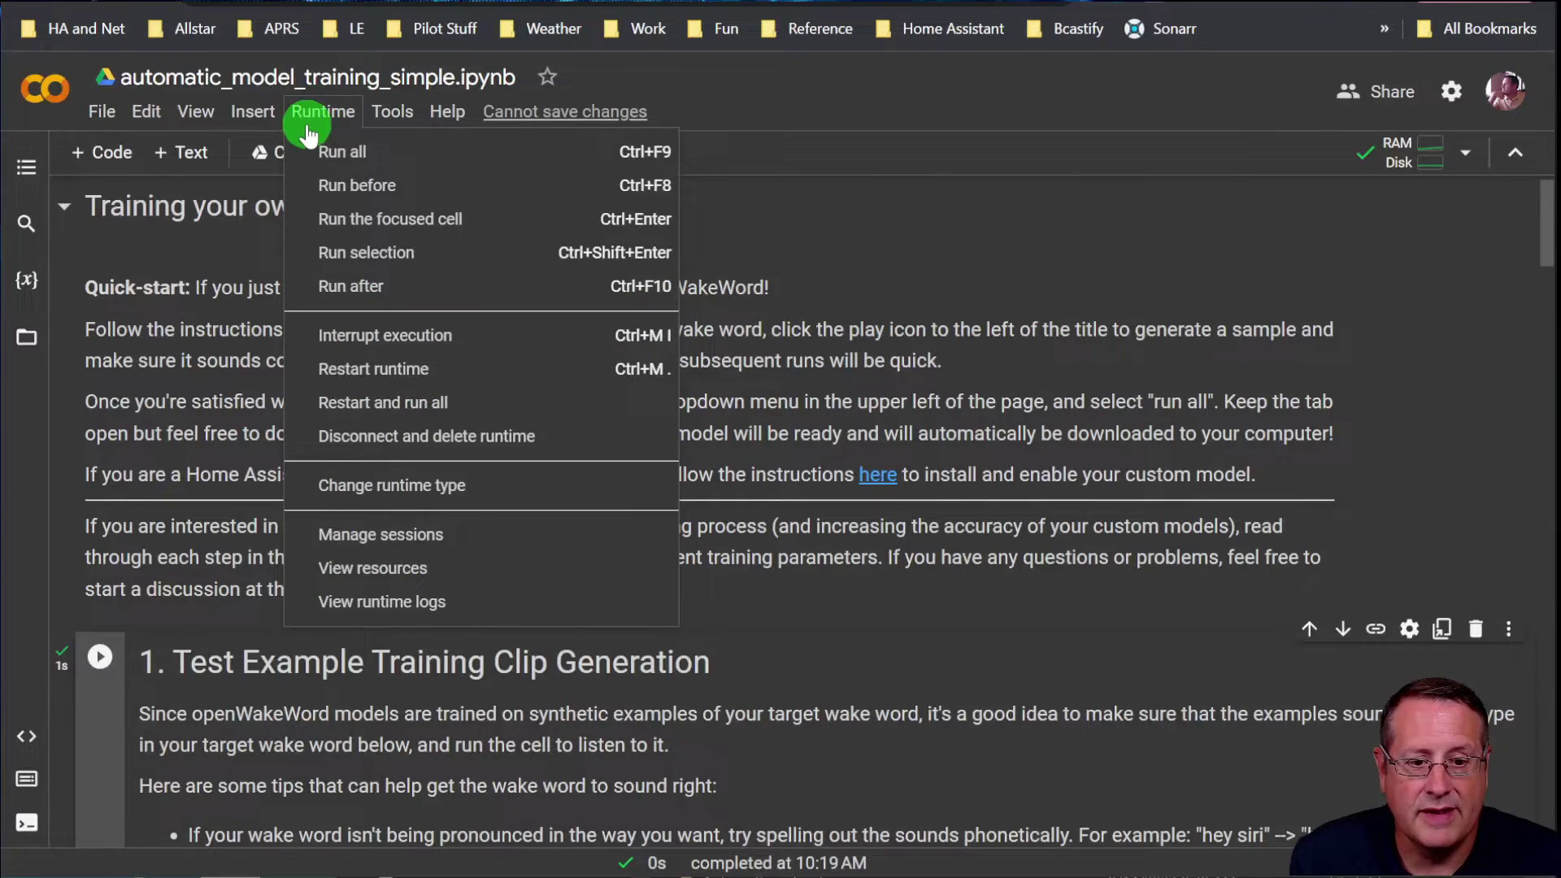
click(338, 153)
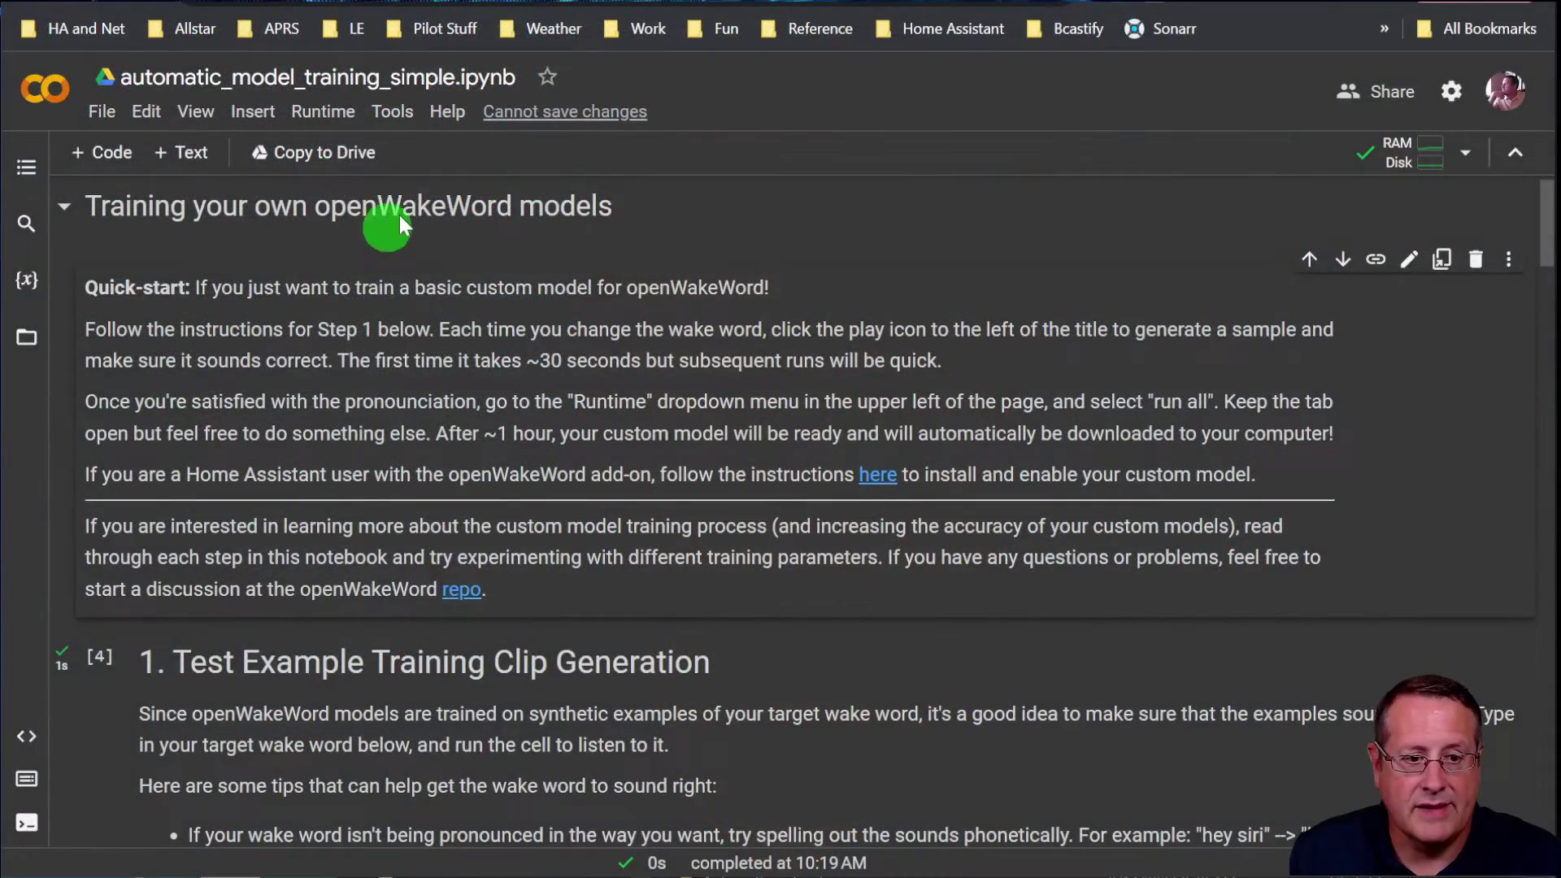
Run all cells again so Download Data proceeds, then return to the Home Assistant wake word guide
click(316, 114)
click(341, 153)
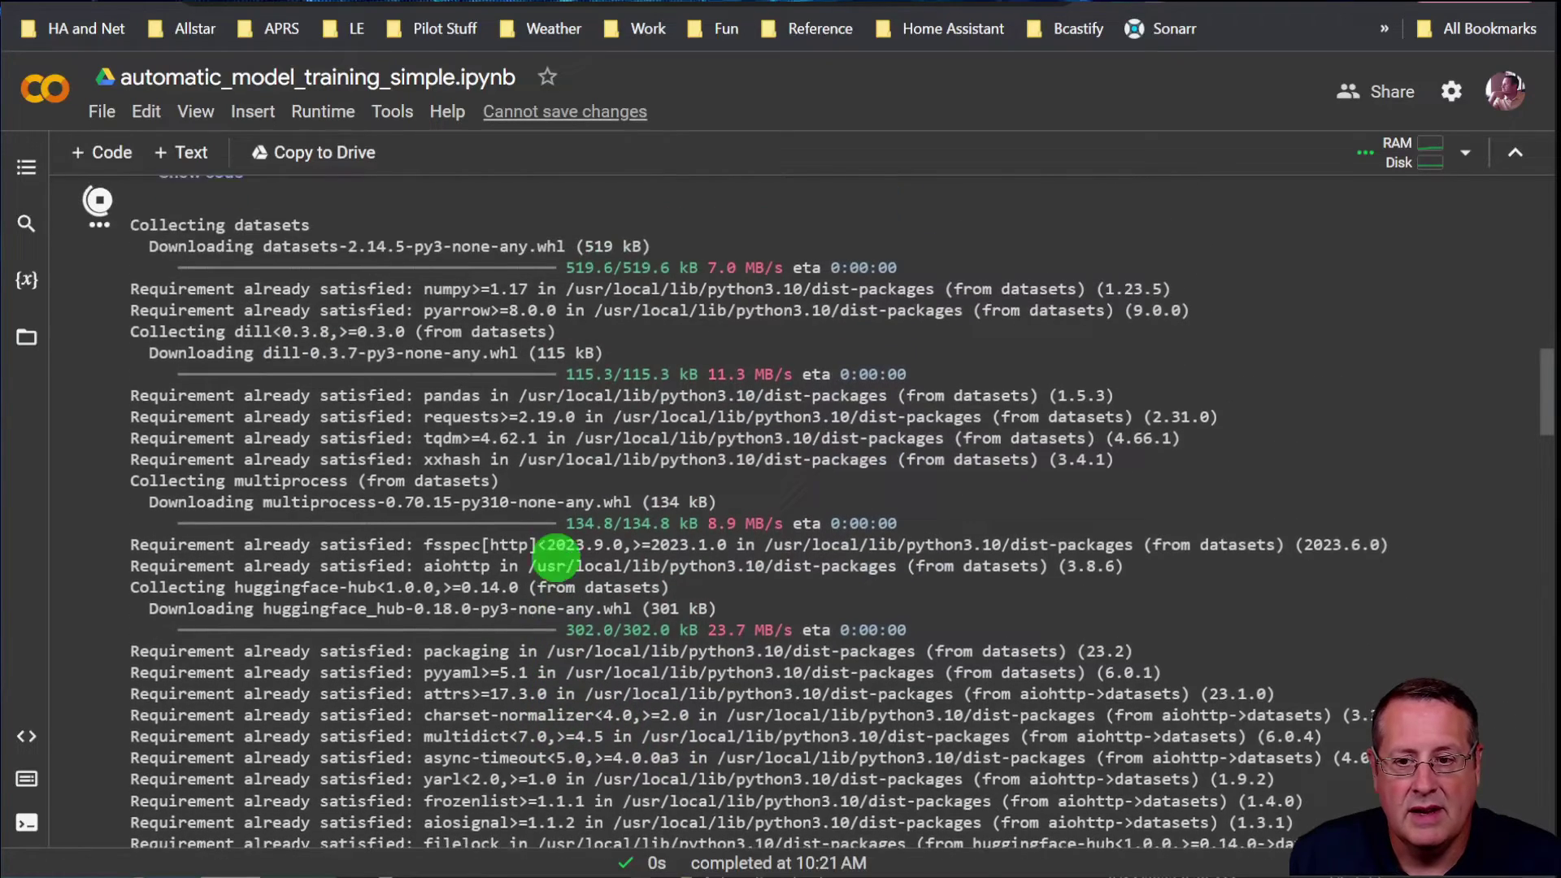
scroll(555, 561, up, 1)
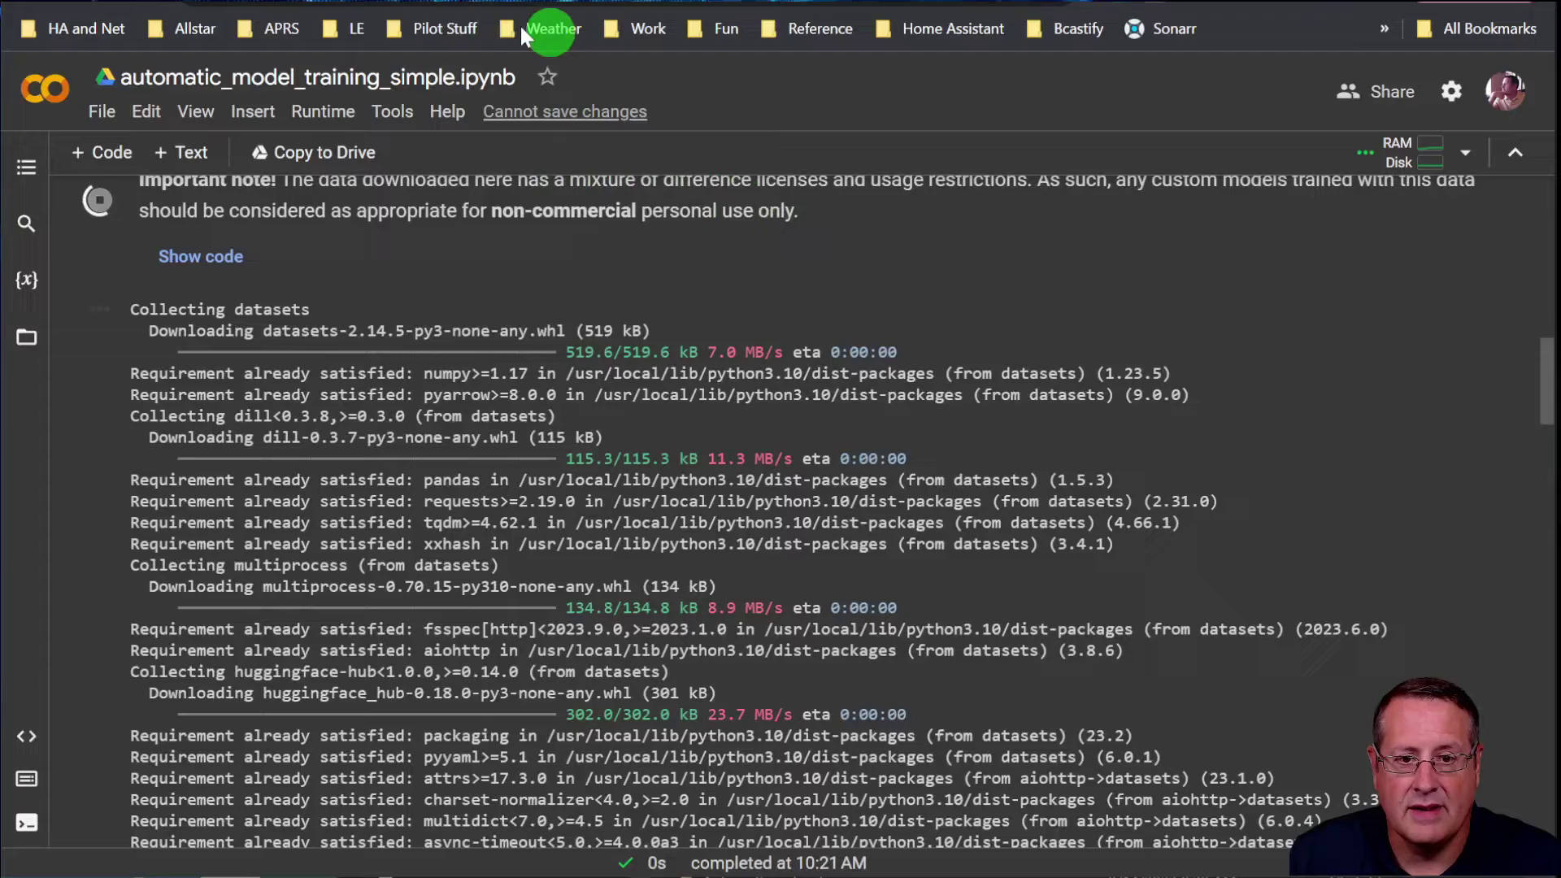
key(ctrl+Tab)
scroll(114, 554, down, 15)
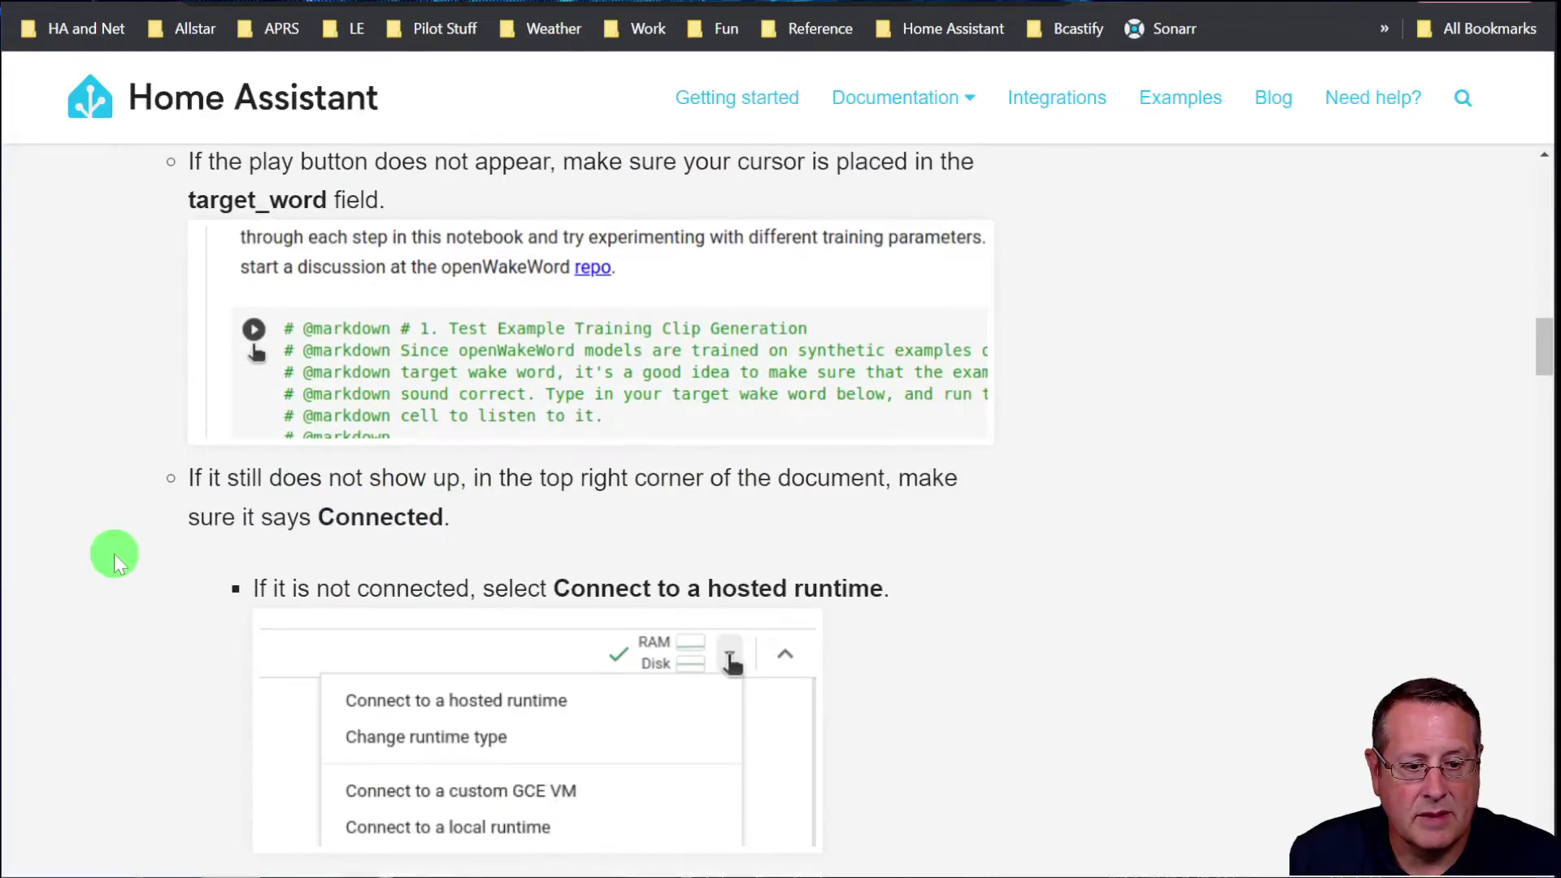
scroll(115, 540, down, 20)
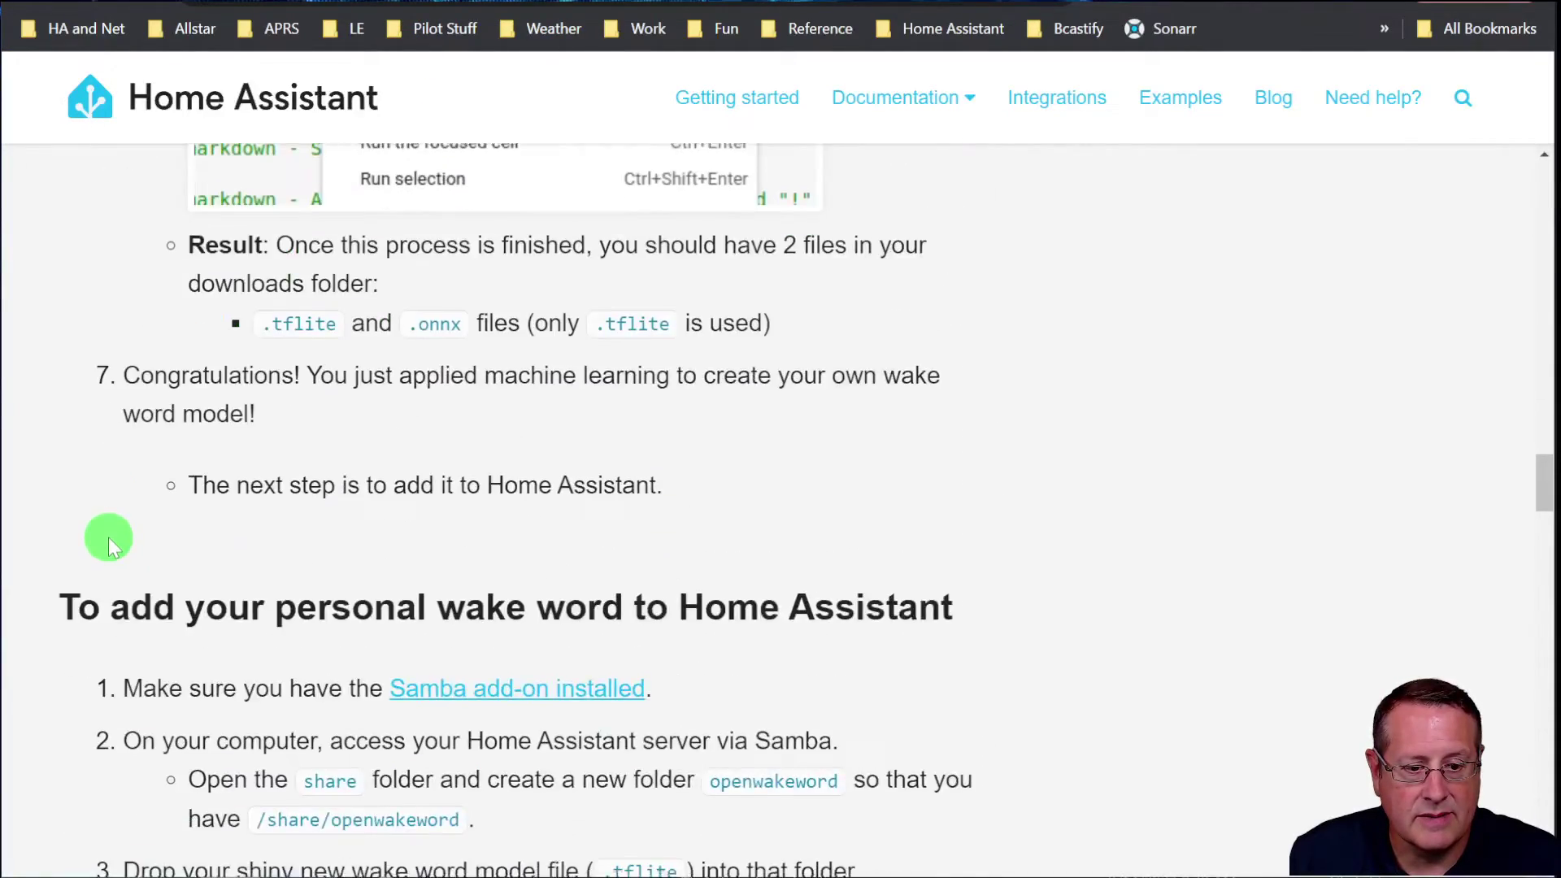
scroll(109, 538, down, 15)
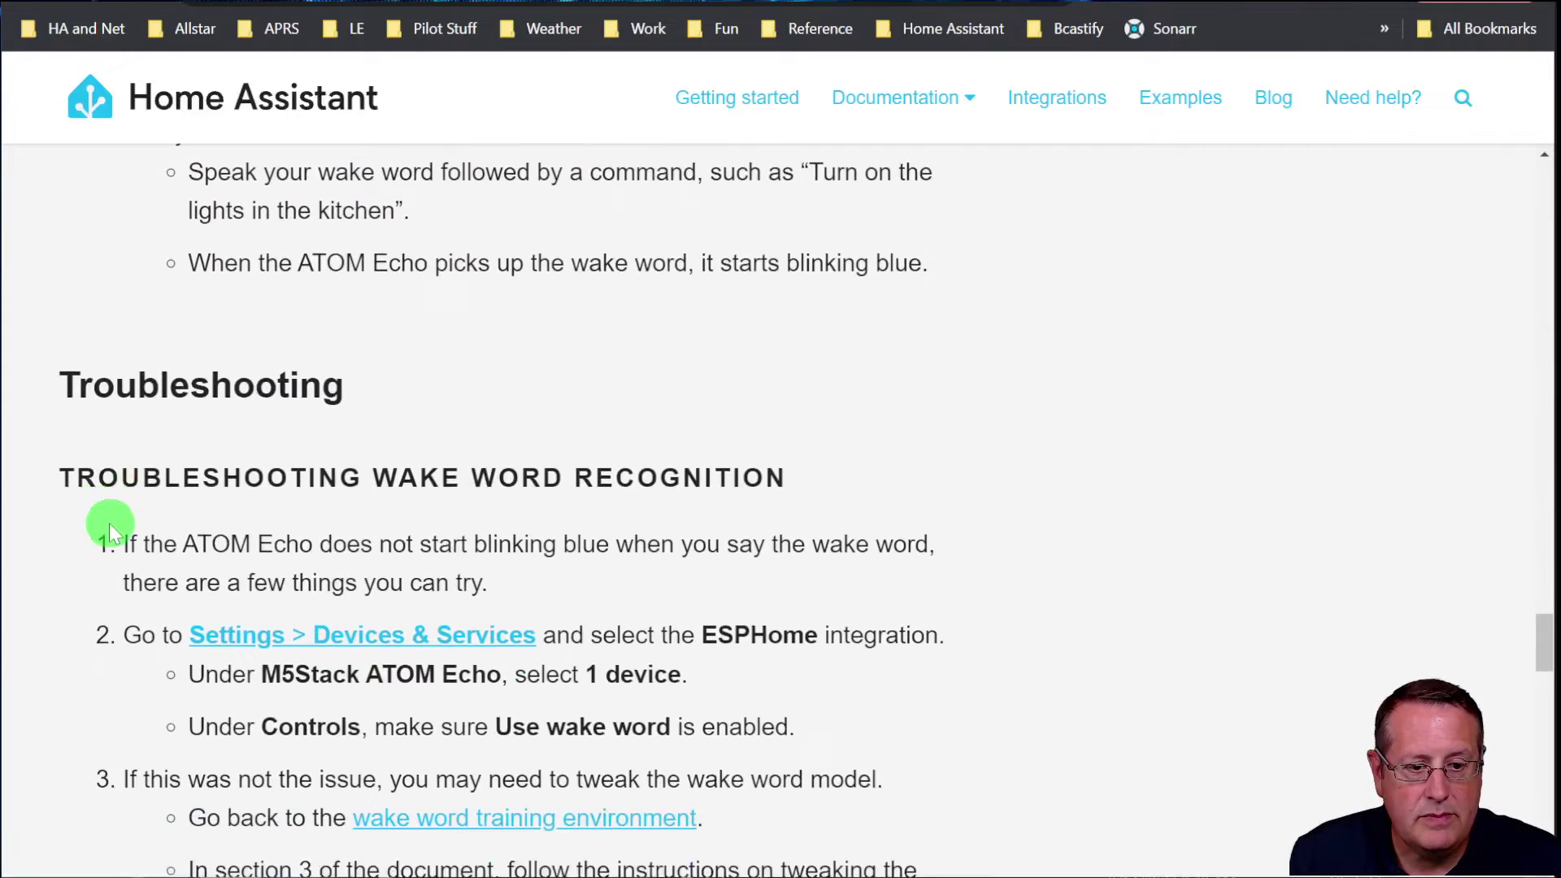
scroll(254, 508, down, 8)
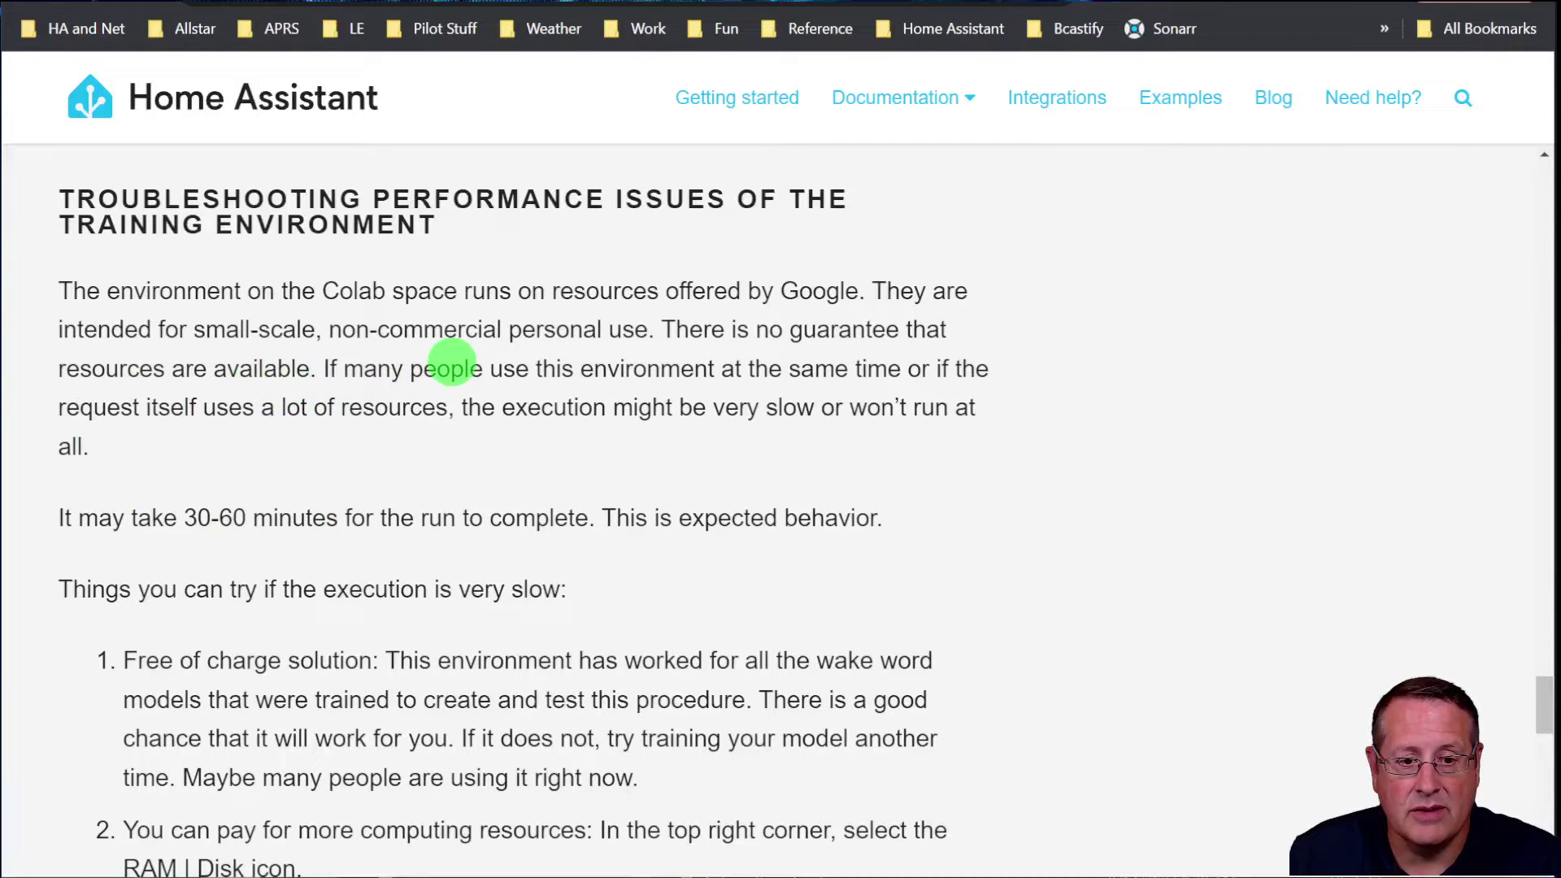
scroll(1216, 486, down, 2)
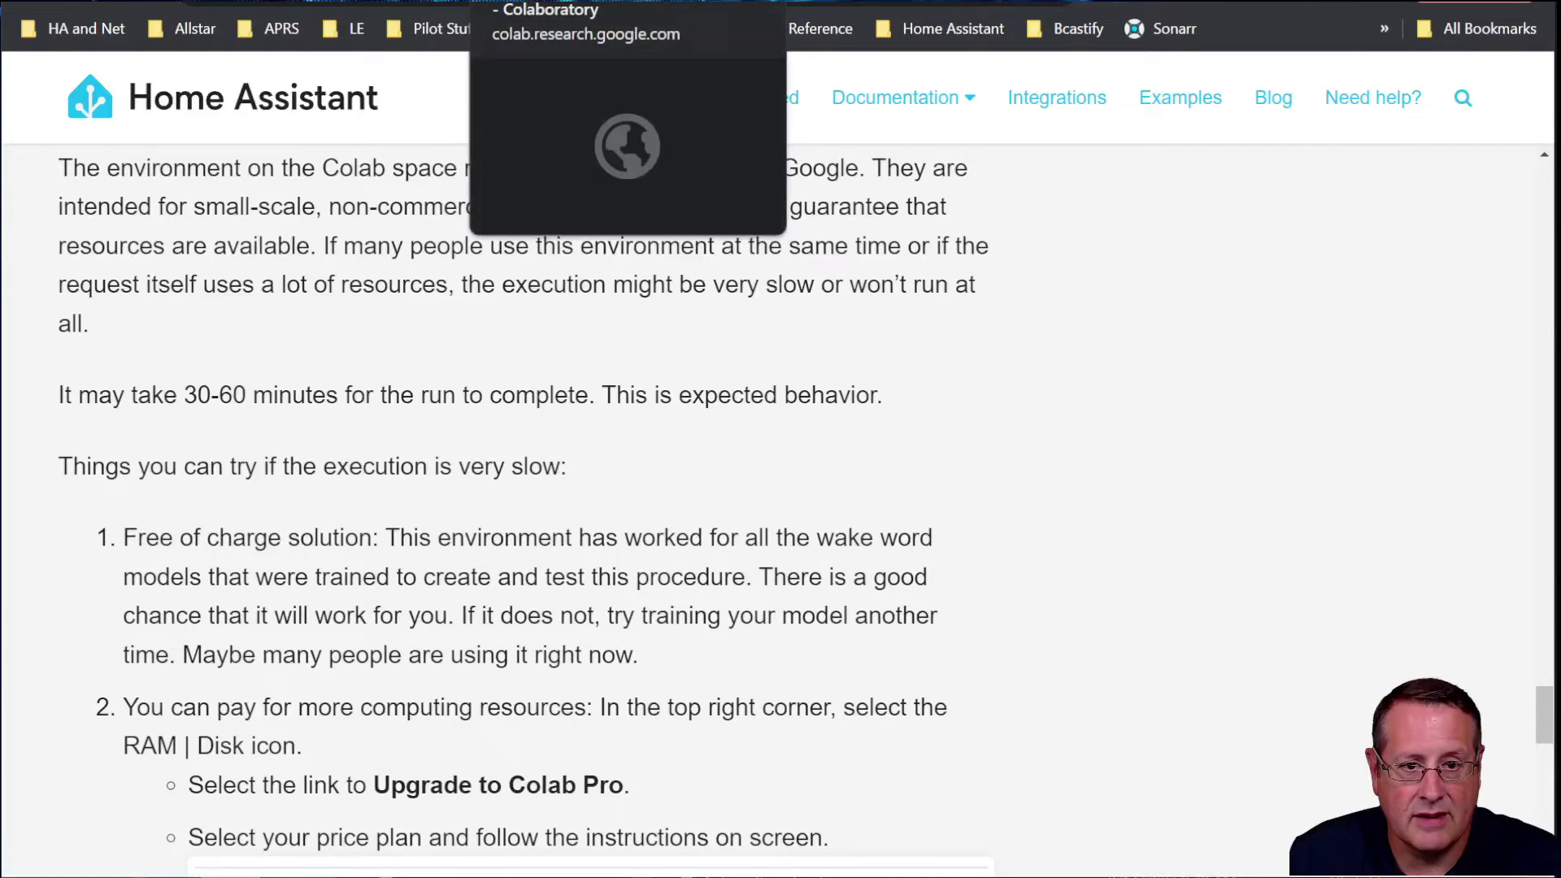
click(569, 2)
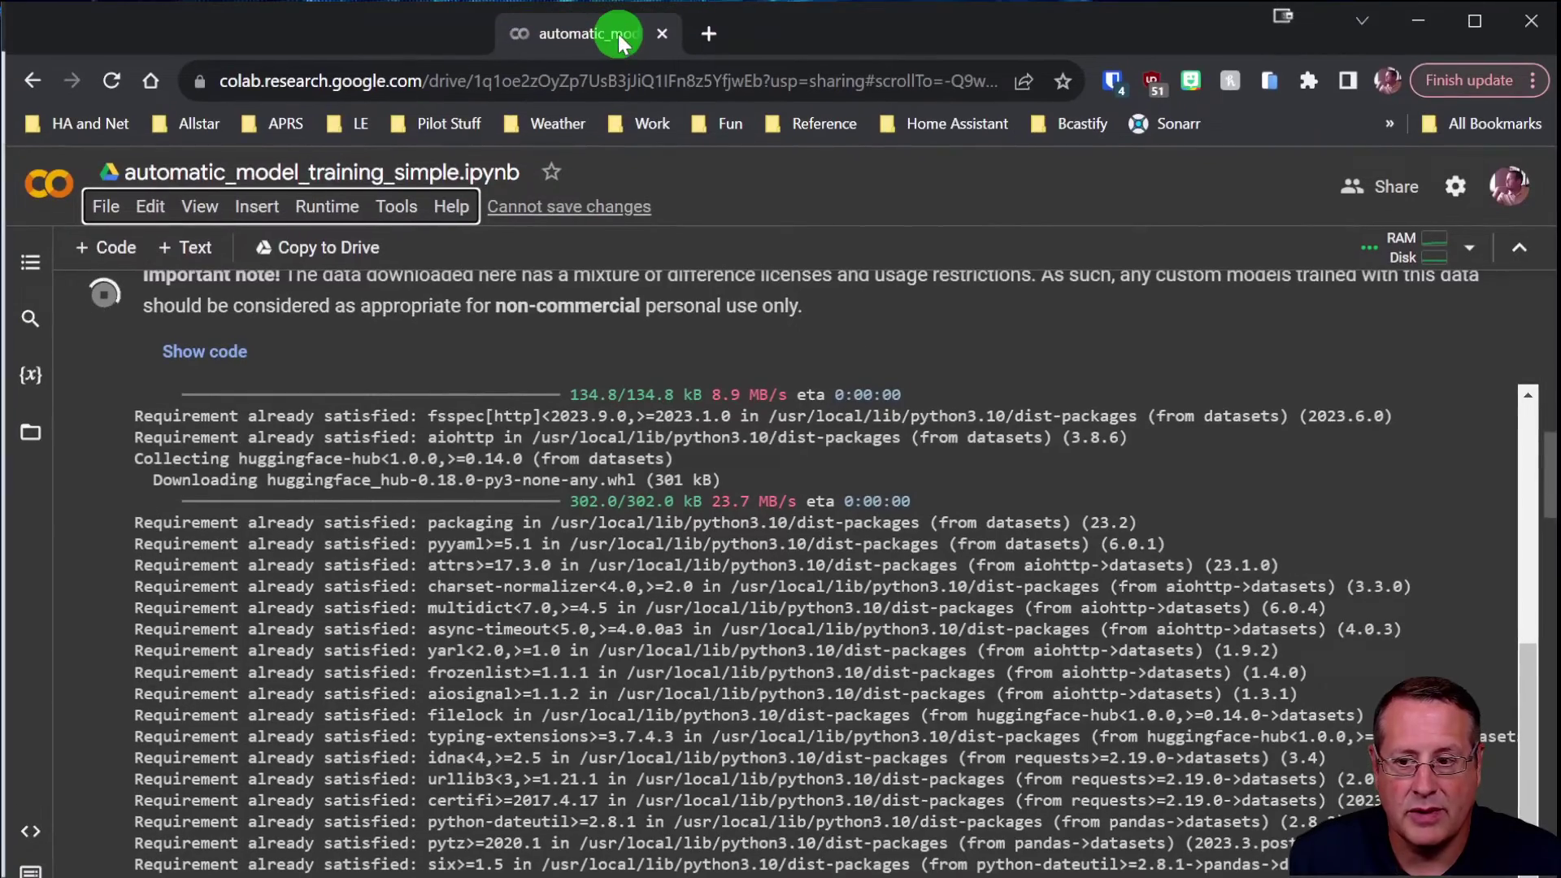
drag(618, 33, 638, 577)
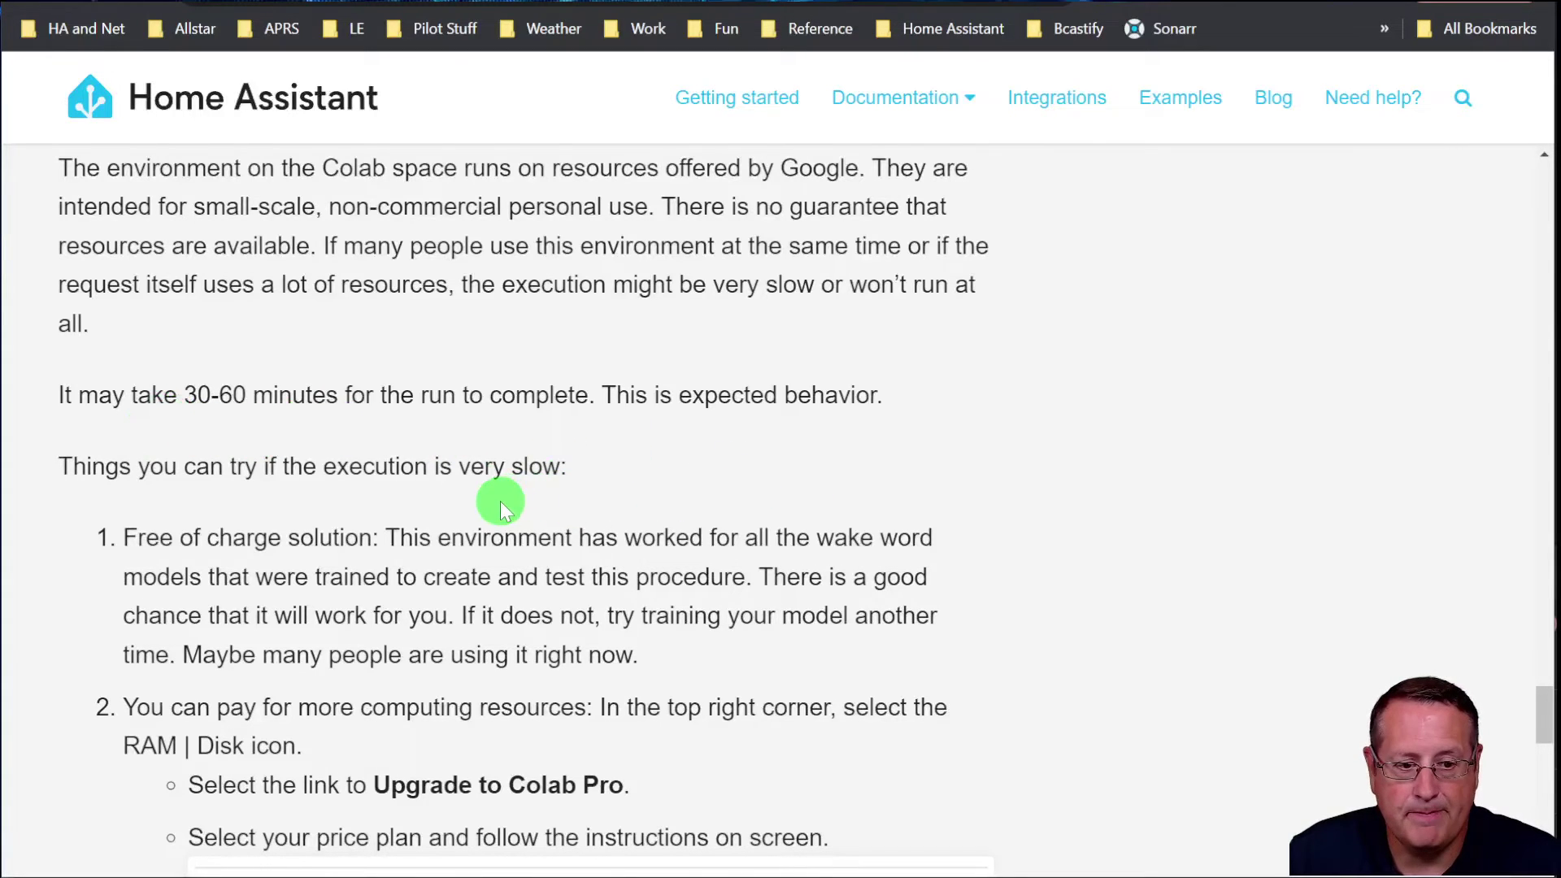
scroll(500, 500, down, 2)
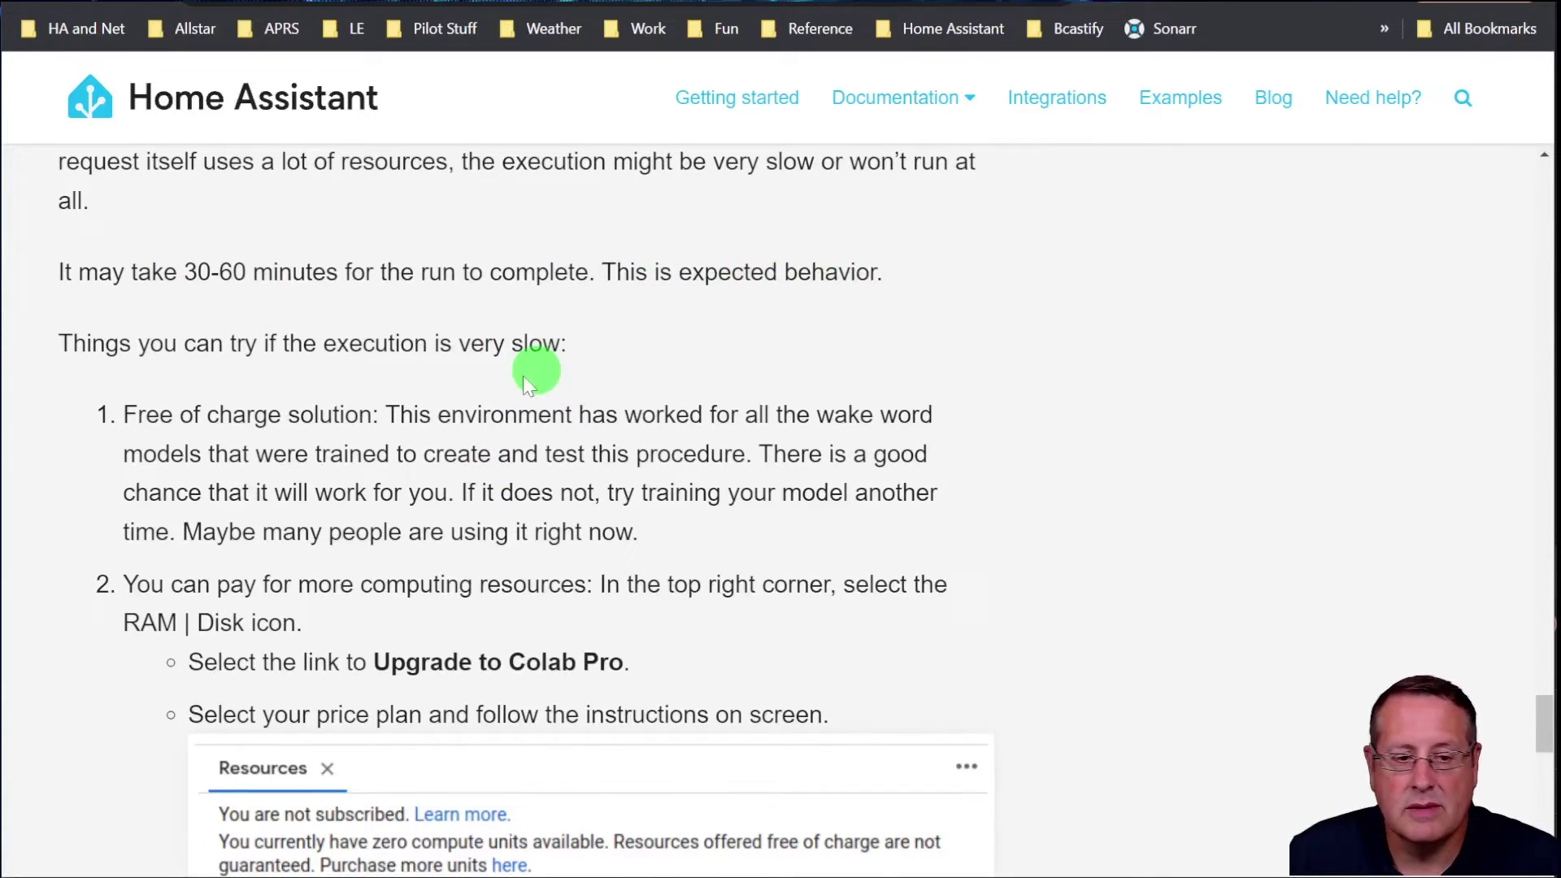
scroll(273, 428, down, 2)
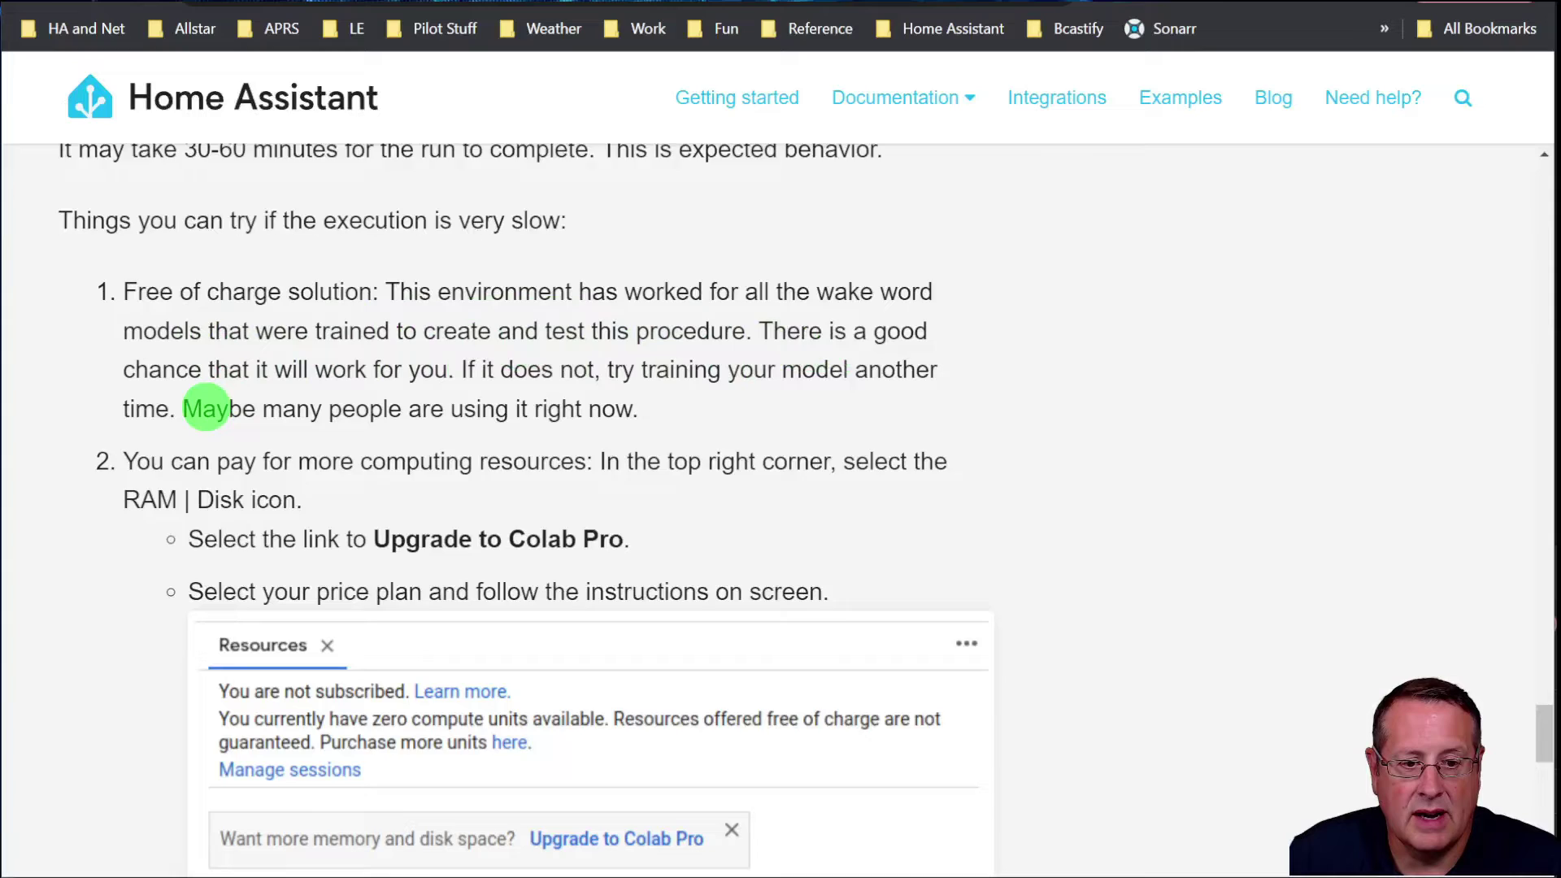
scroll(206, 407, down, 2)
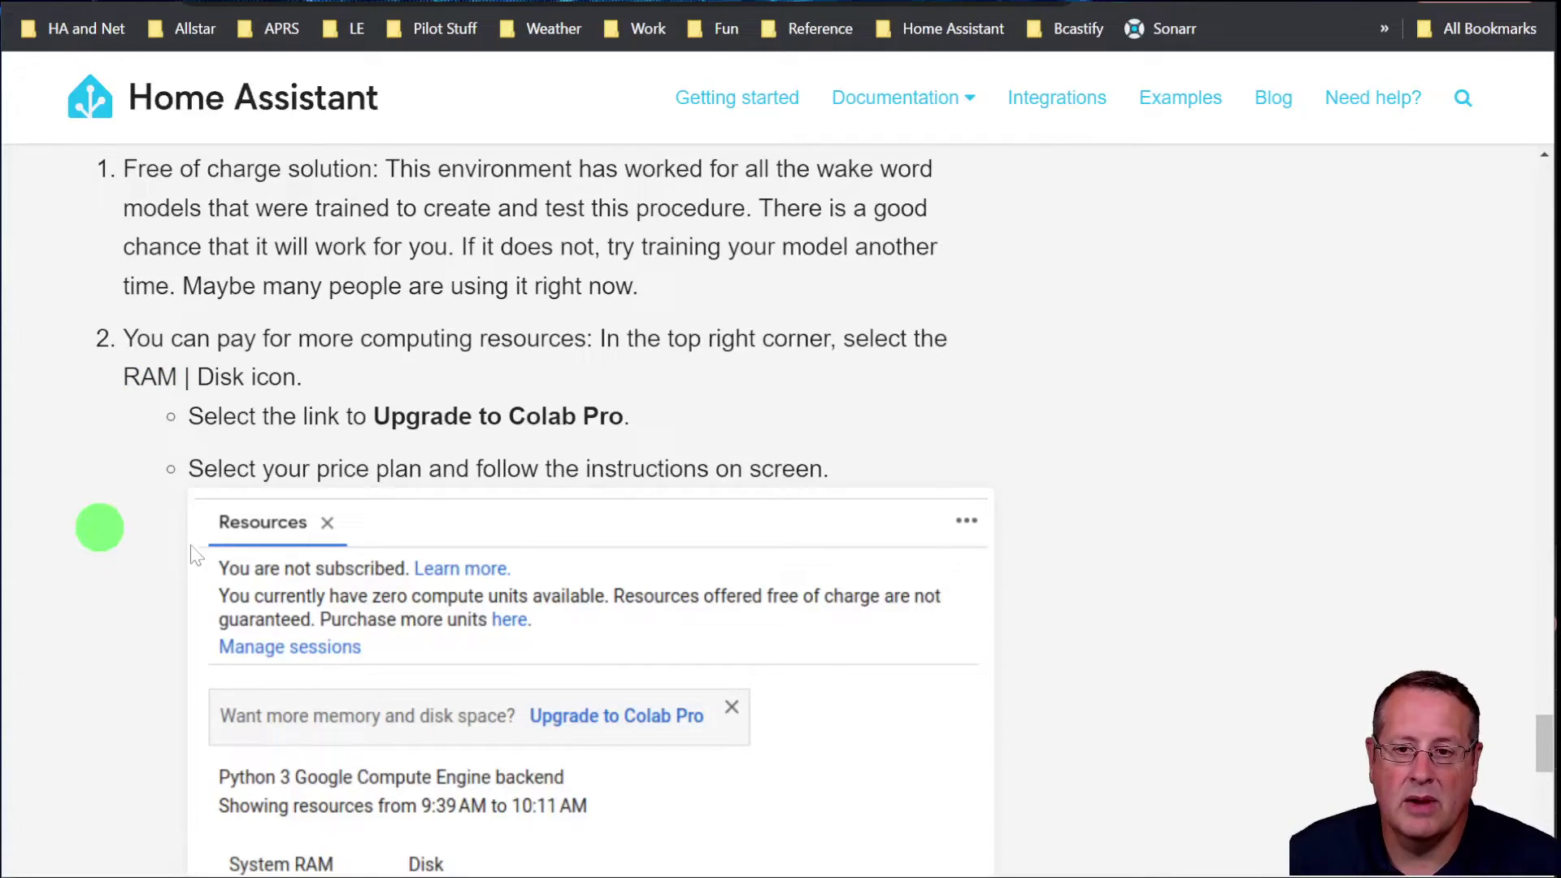
scroll(1085, 529, down, 2)
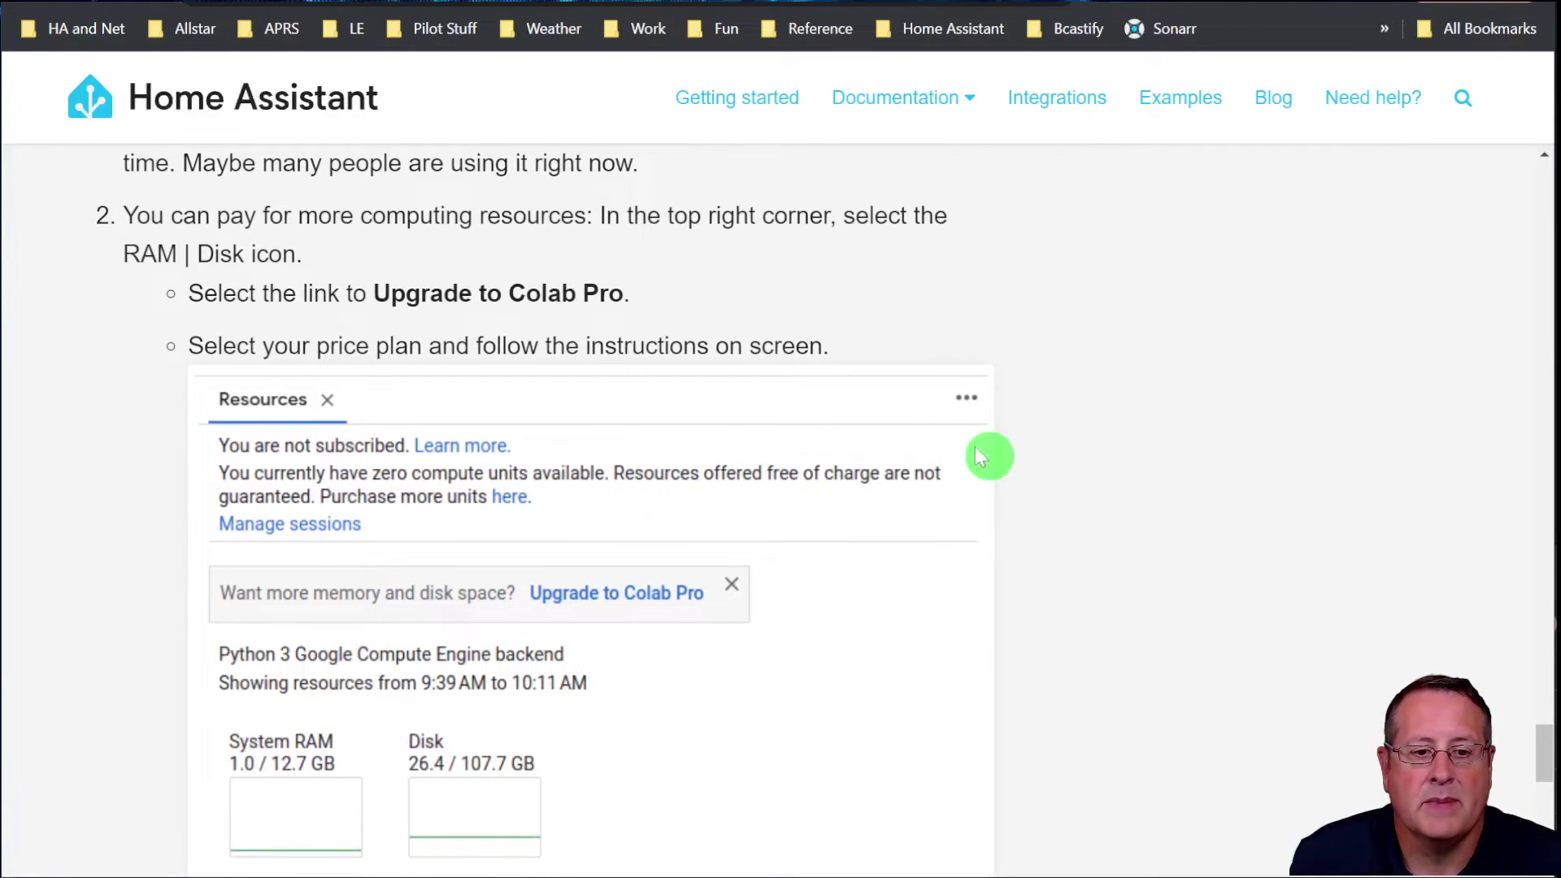
scroll(862, 383, down, 2)
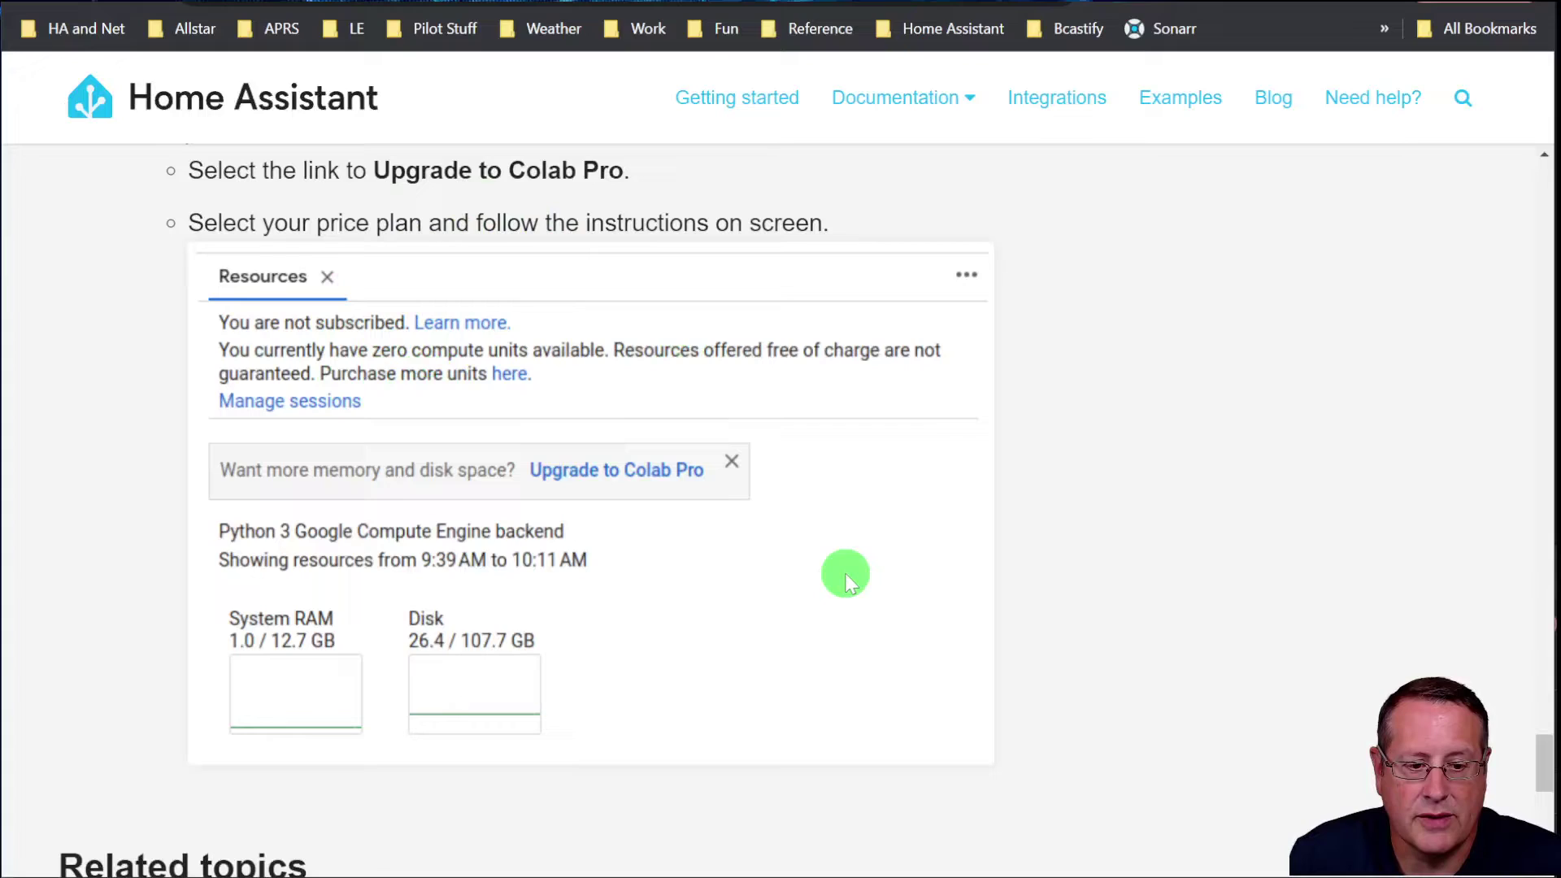
scroll(846, 598, up, 15)
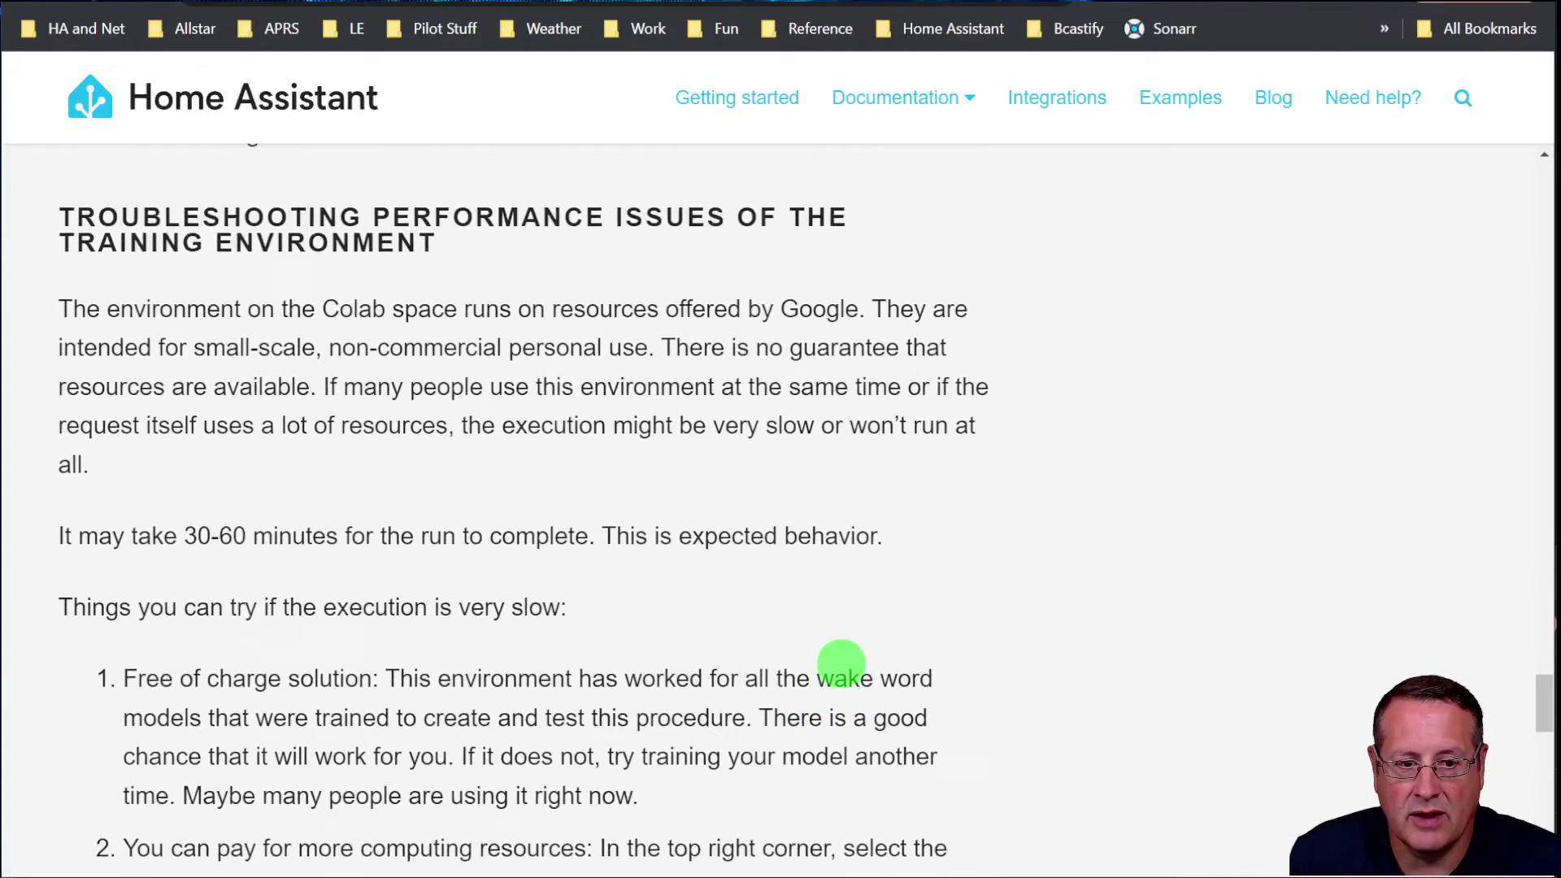
scroll(841, 664, up, 12)
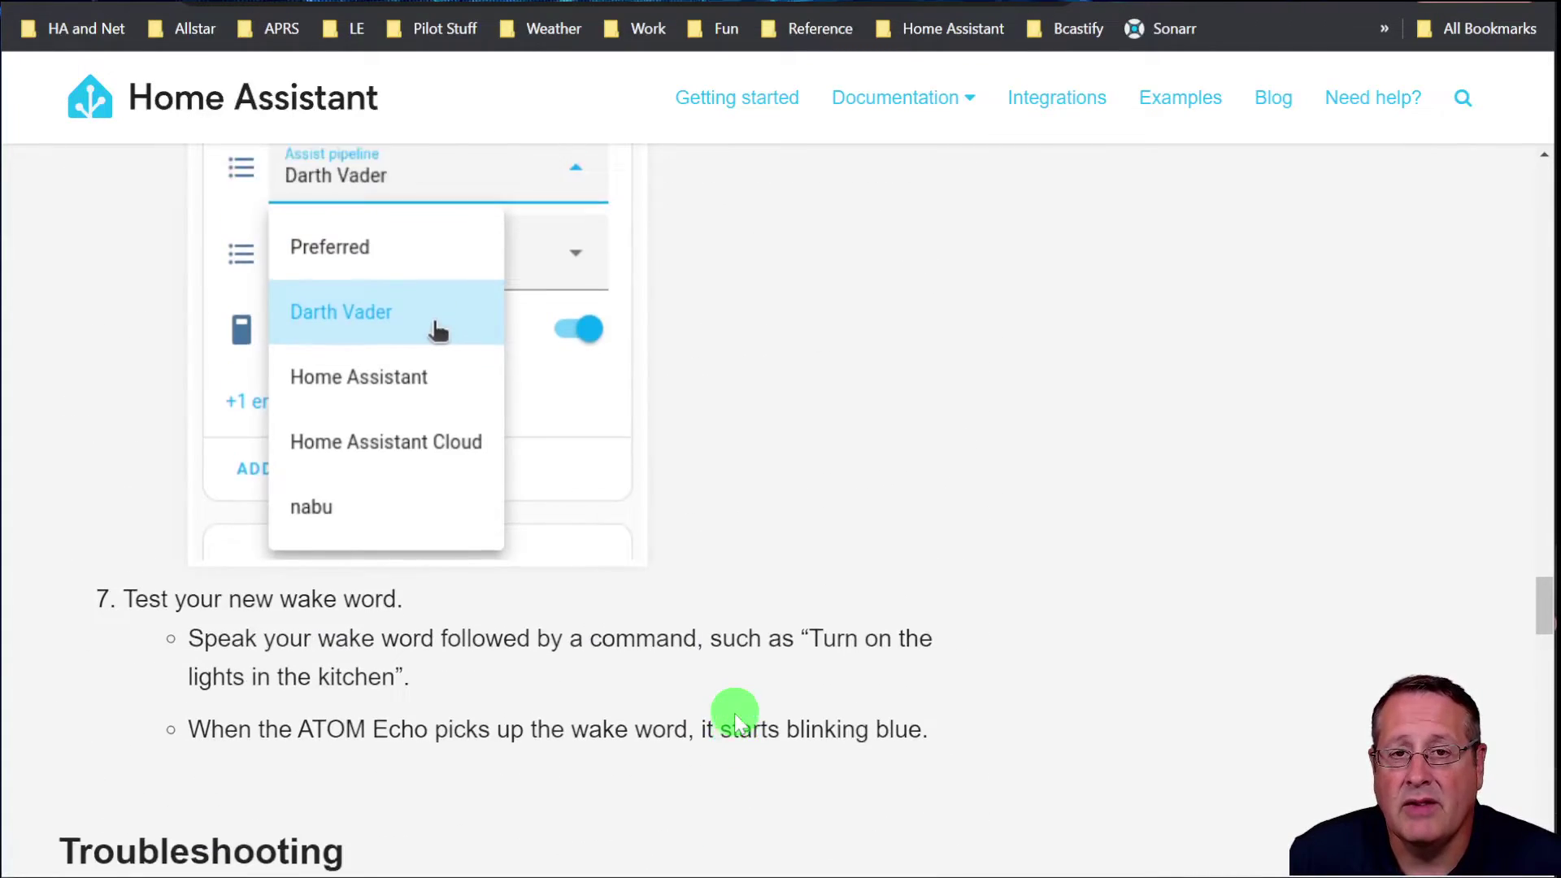
scroll(810, 704, up, 5)
scroll(810, 704, up, 3)
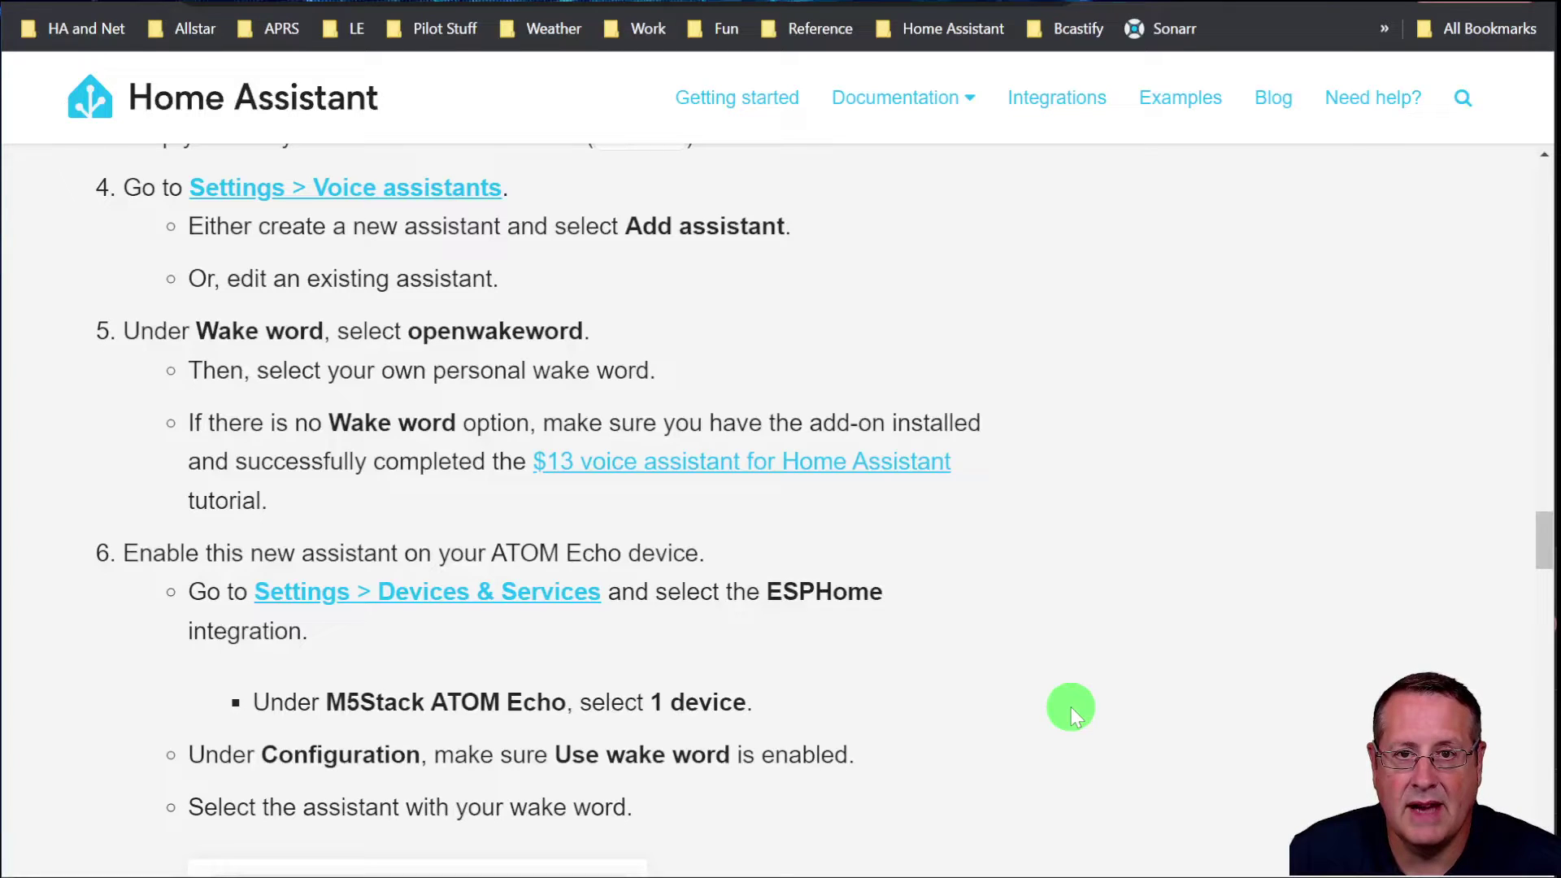
scroll(1071, 706, up, 3)
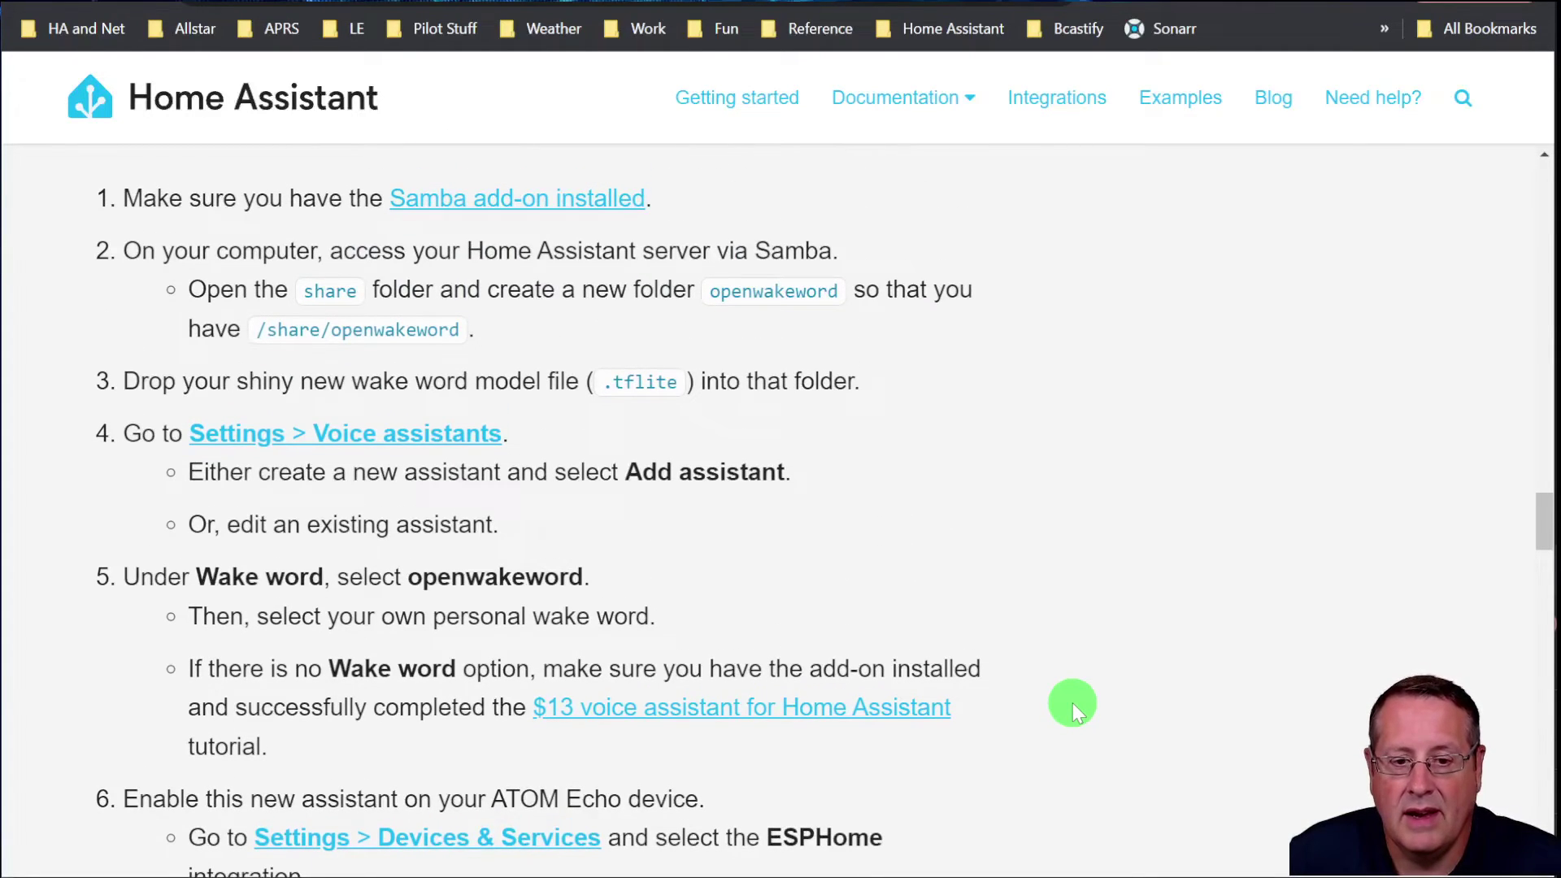
scroll(1071, 702, up, 3)
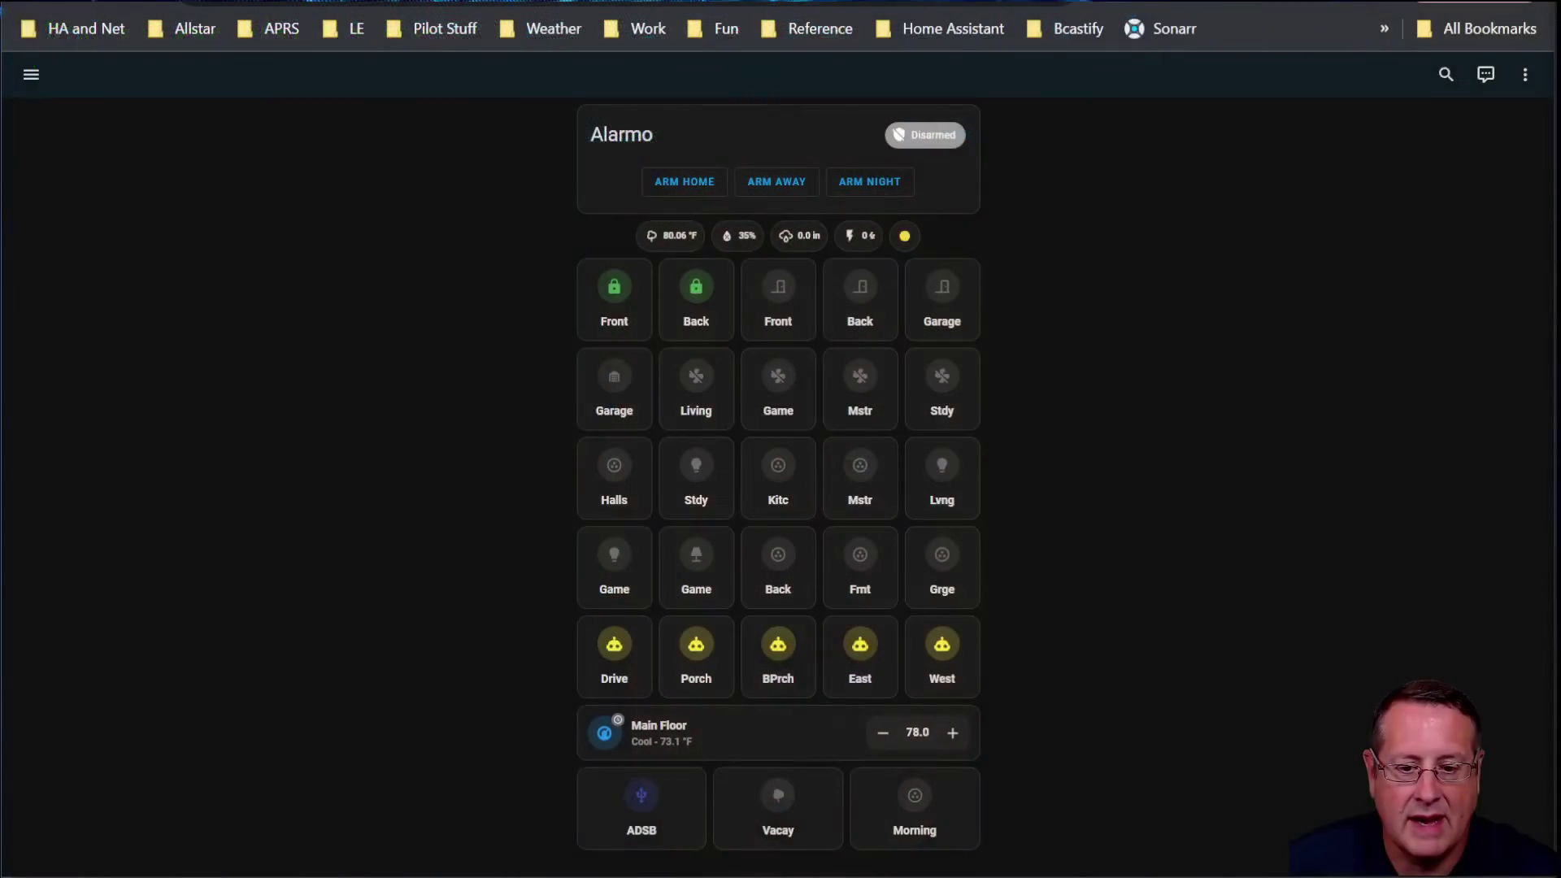
Go to the Add-ons page with the 'cadd' command and open the Add-on Store
click(1257, 303)
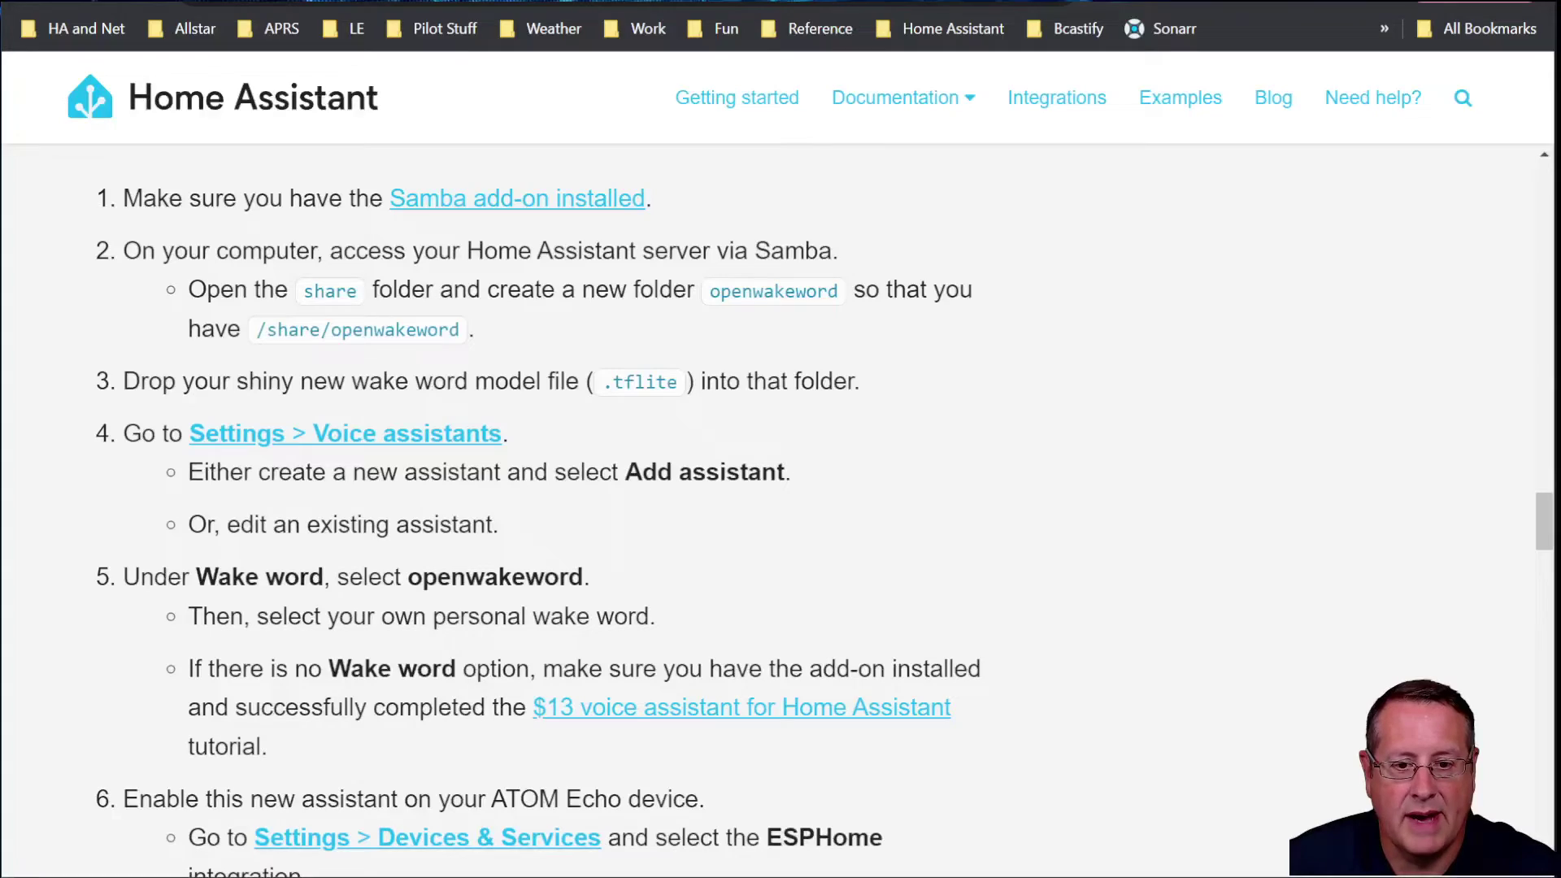
click(1073, 526)
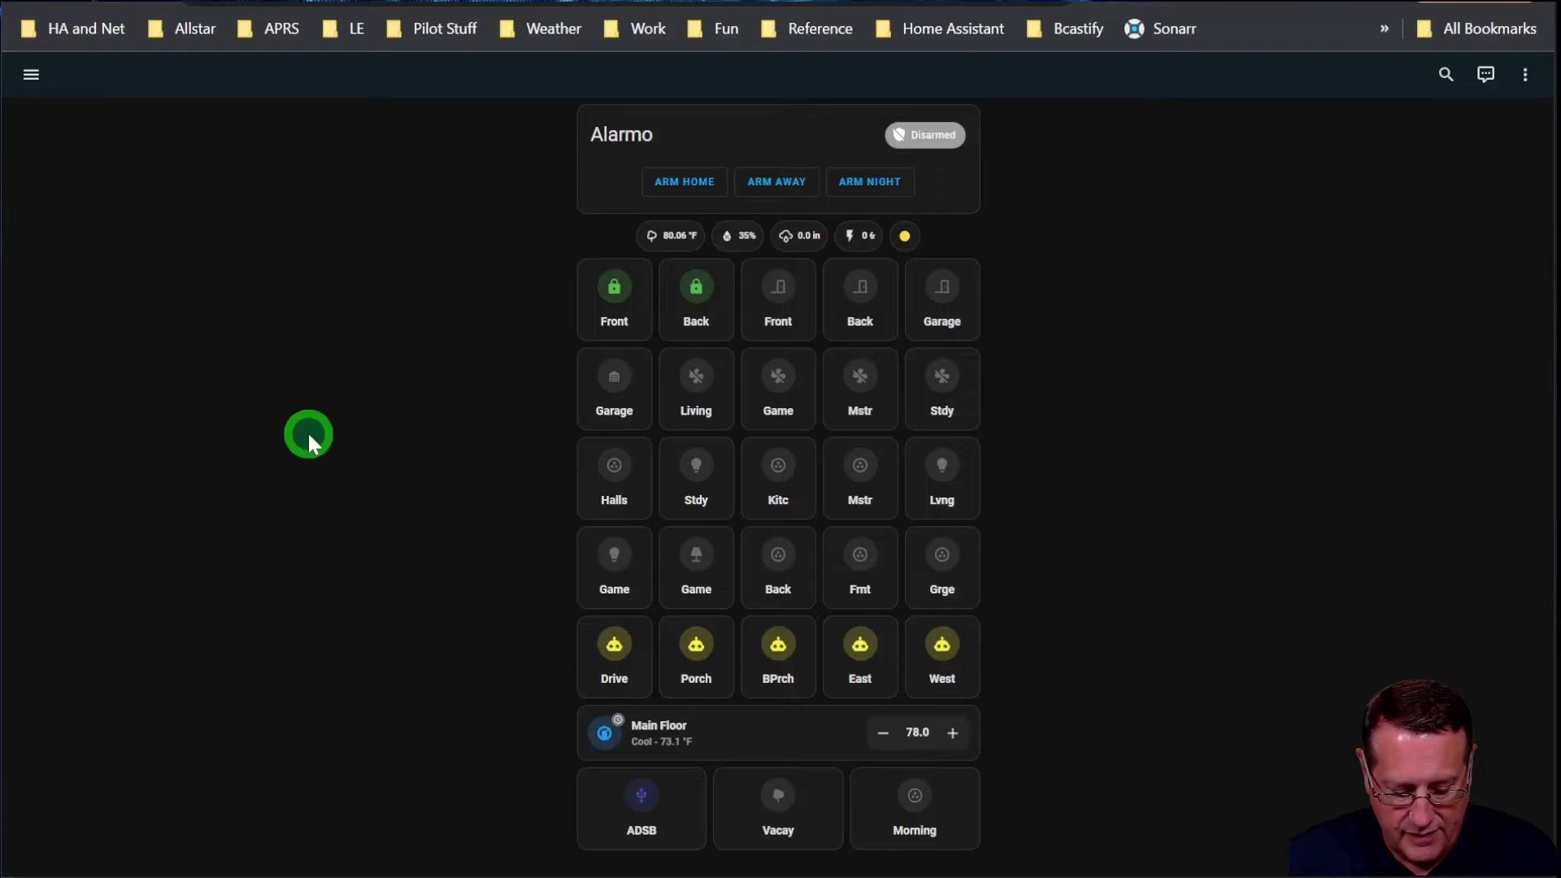
text(cadd)
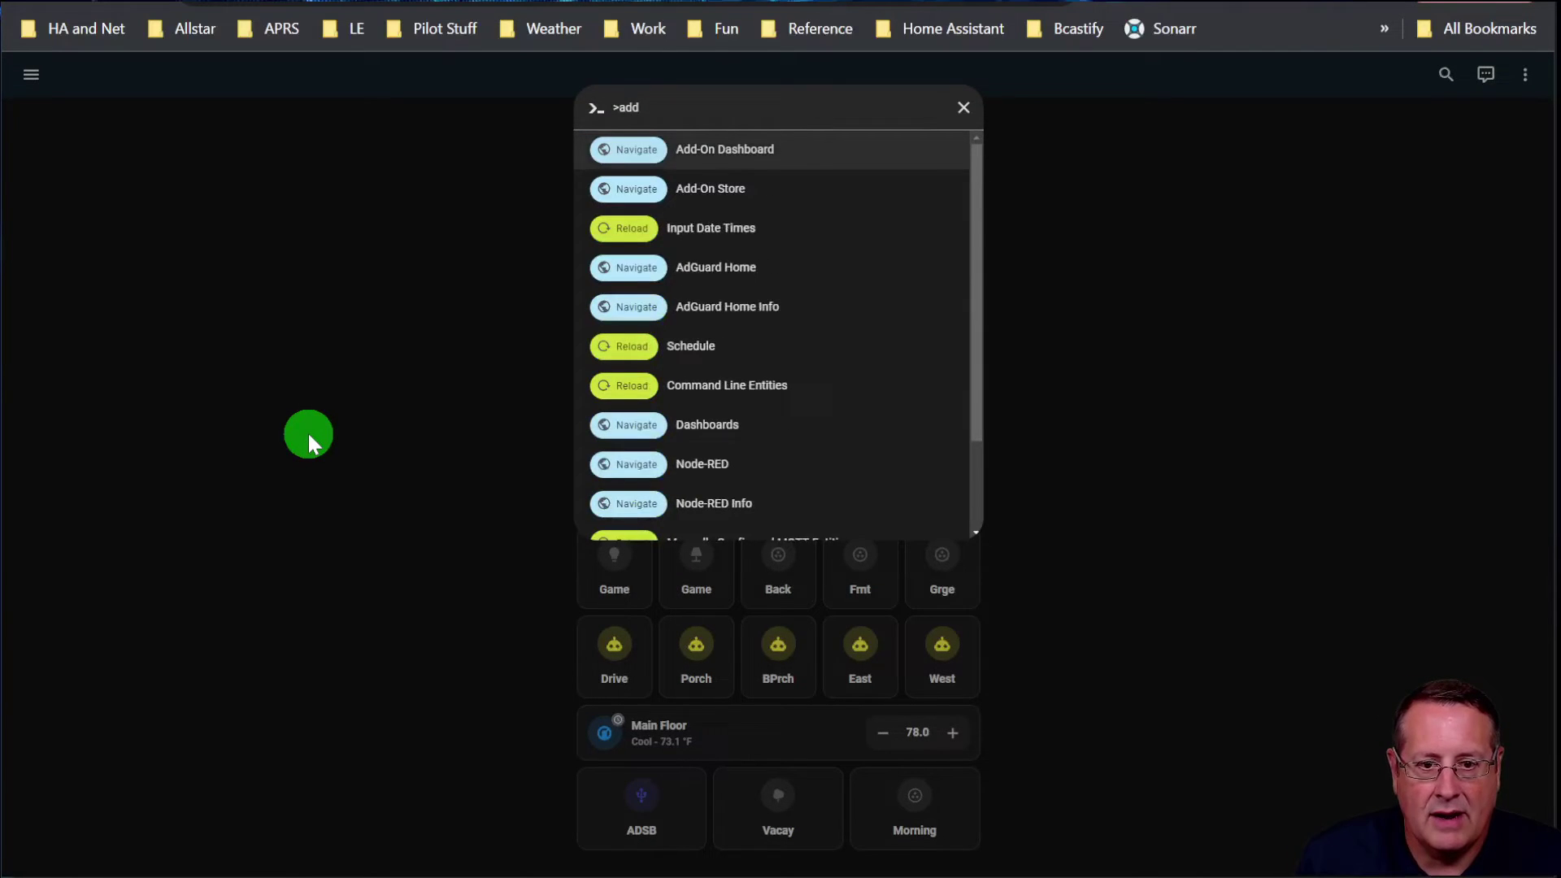
key(Return)
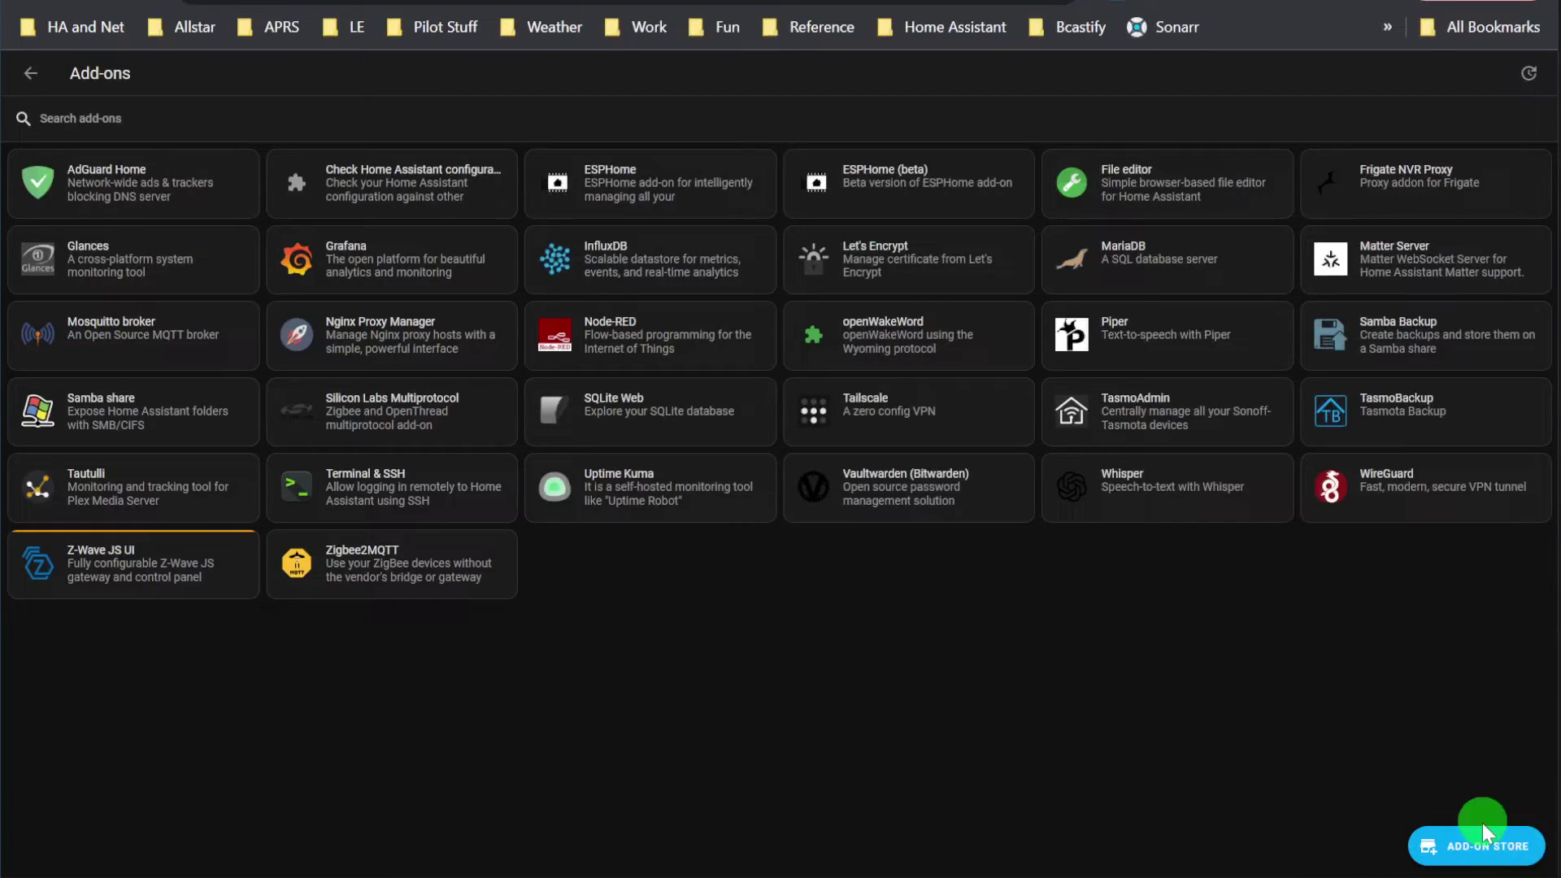
click(1488, 847)
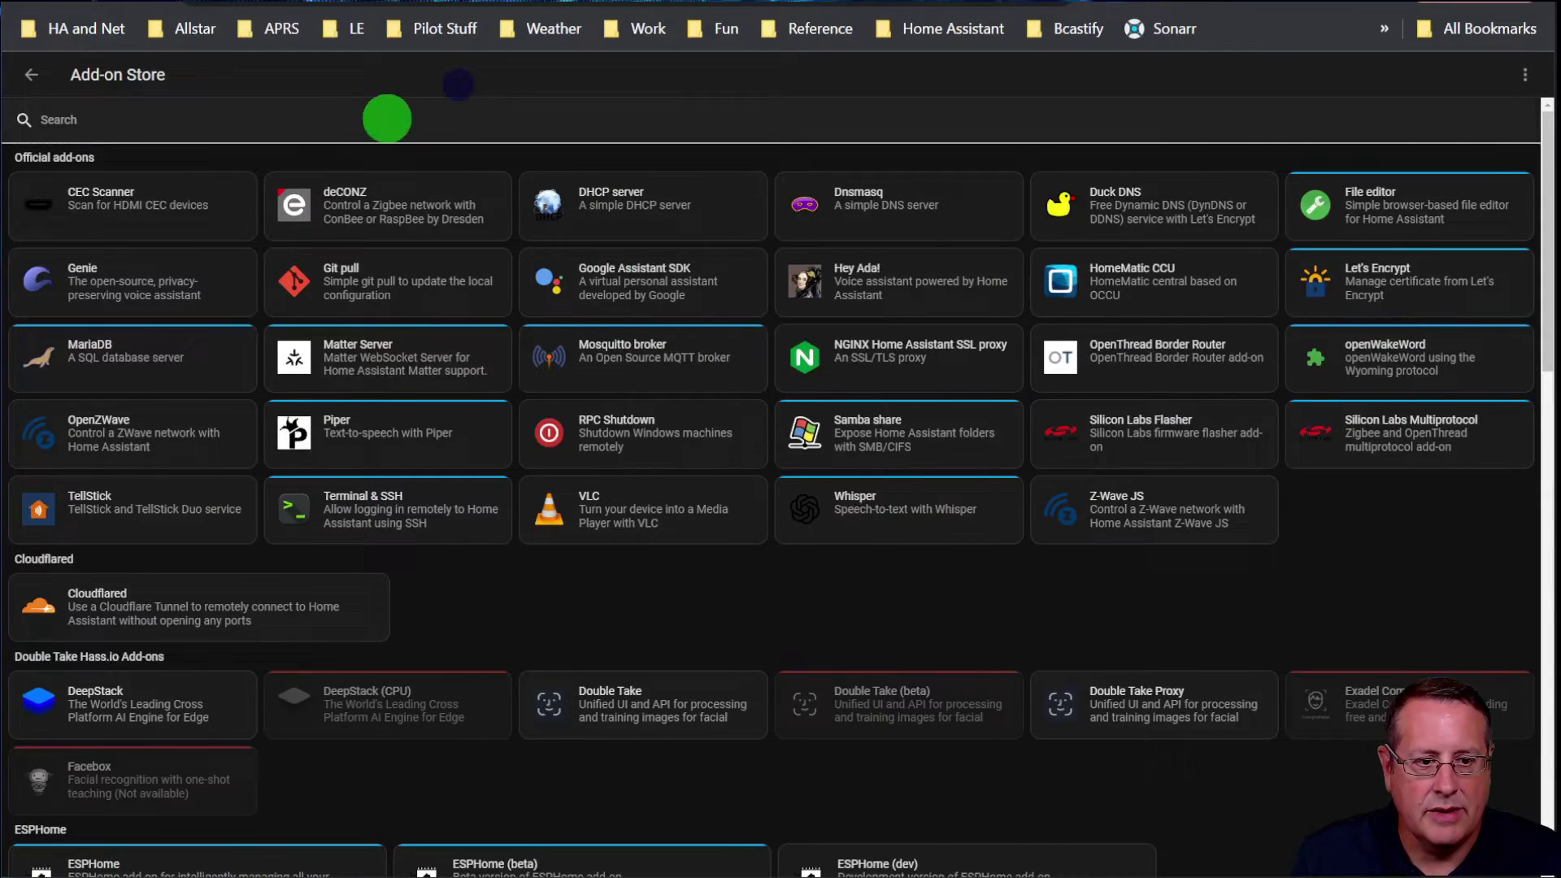
Search the store for 'sa' and open the Samba share add-on, version 10.0.2 running
click(354, 128)
text(sam)
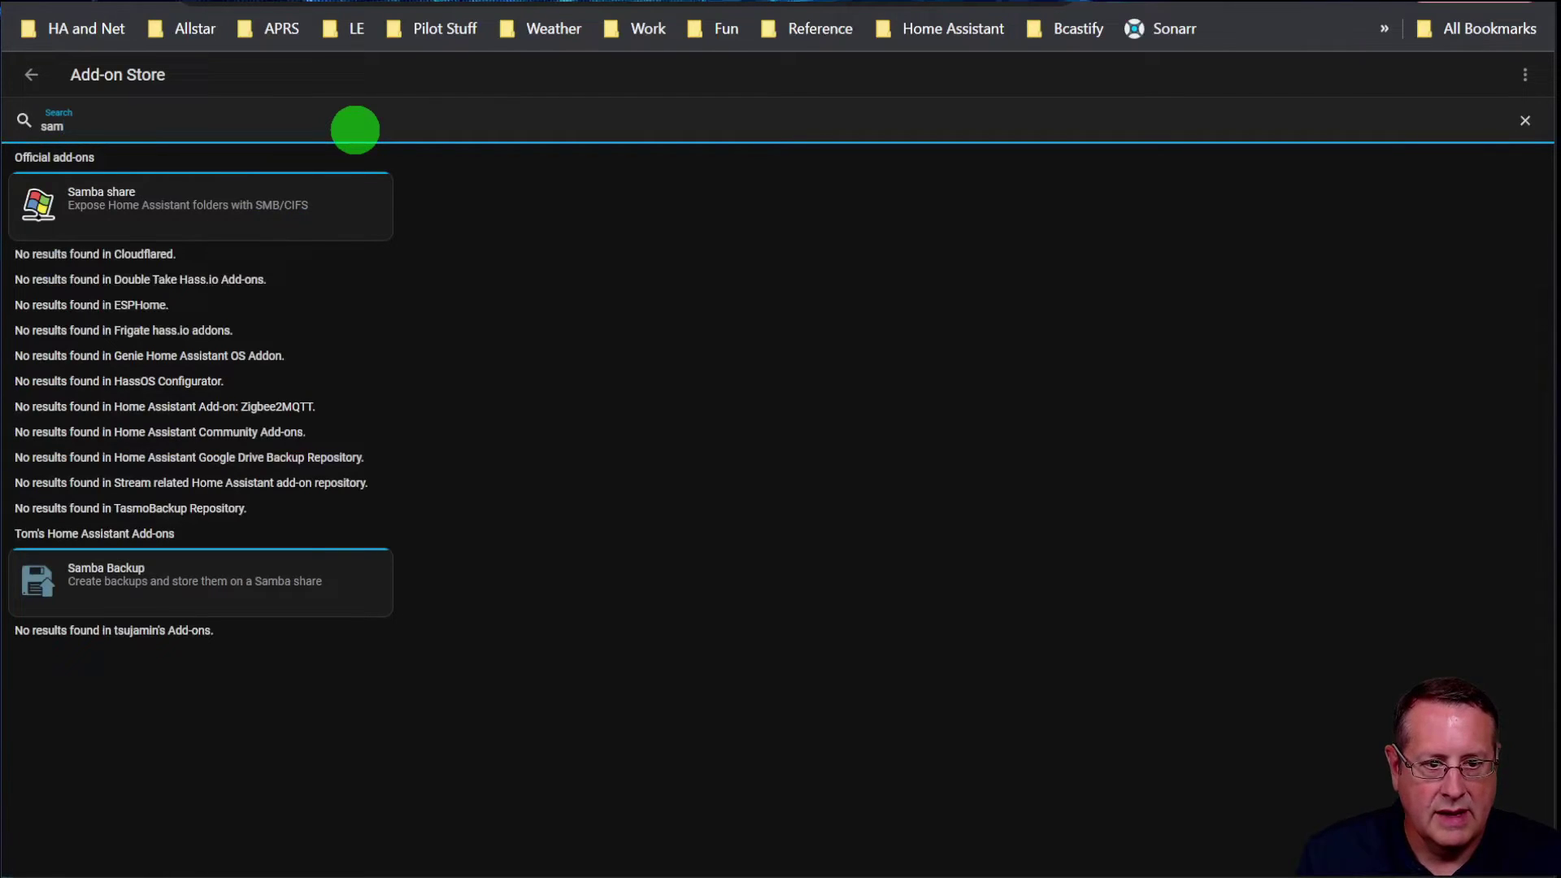
click(128, 207)
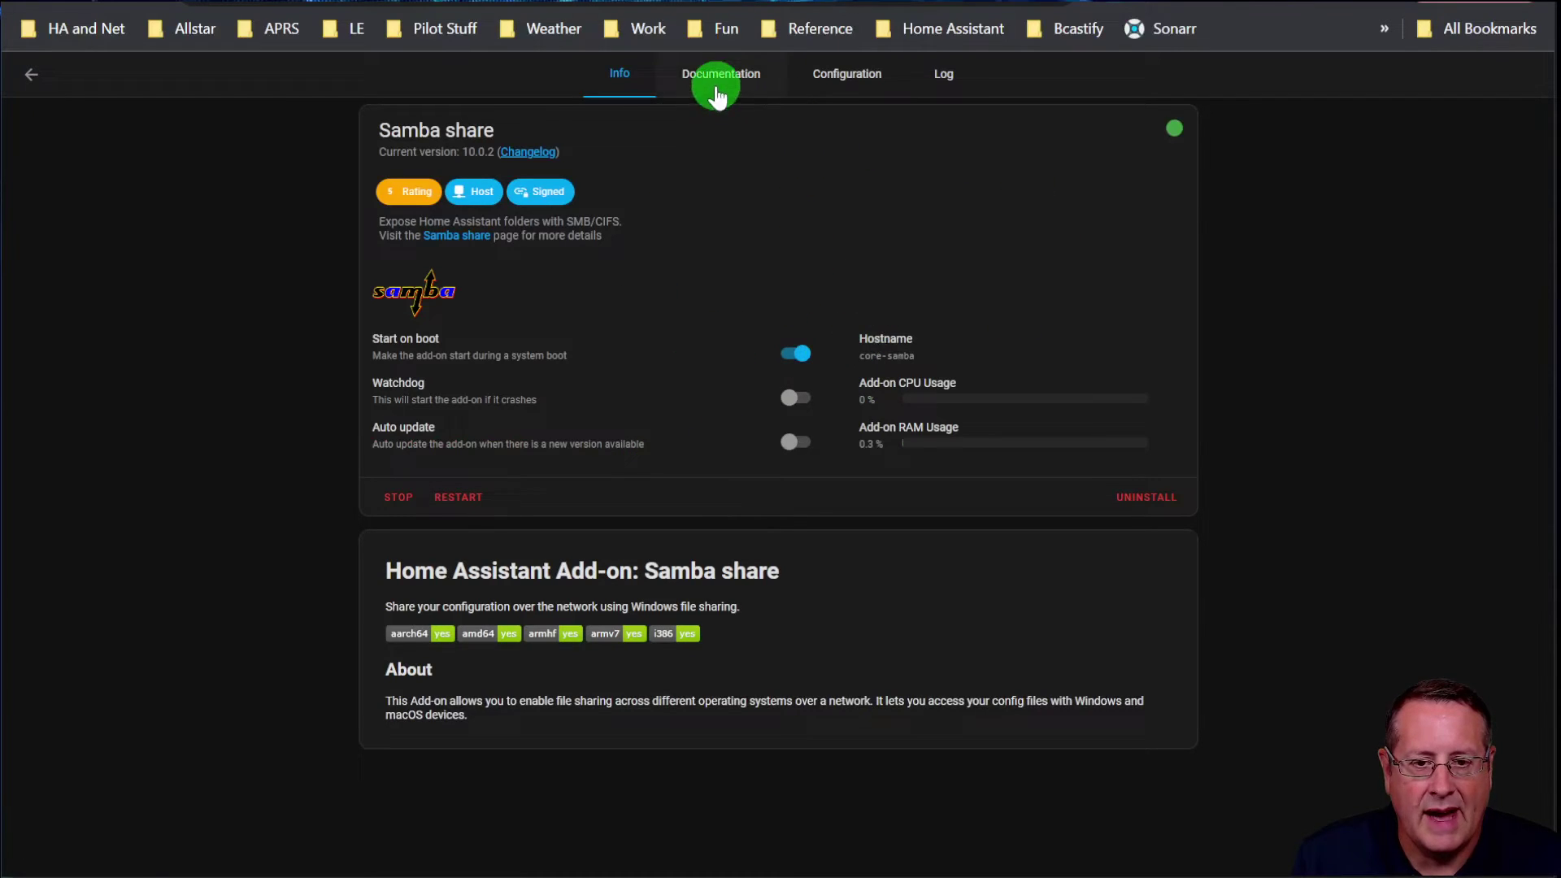
click(33, 77)
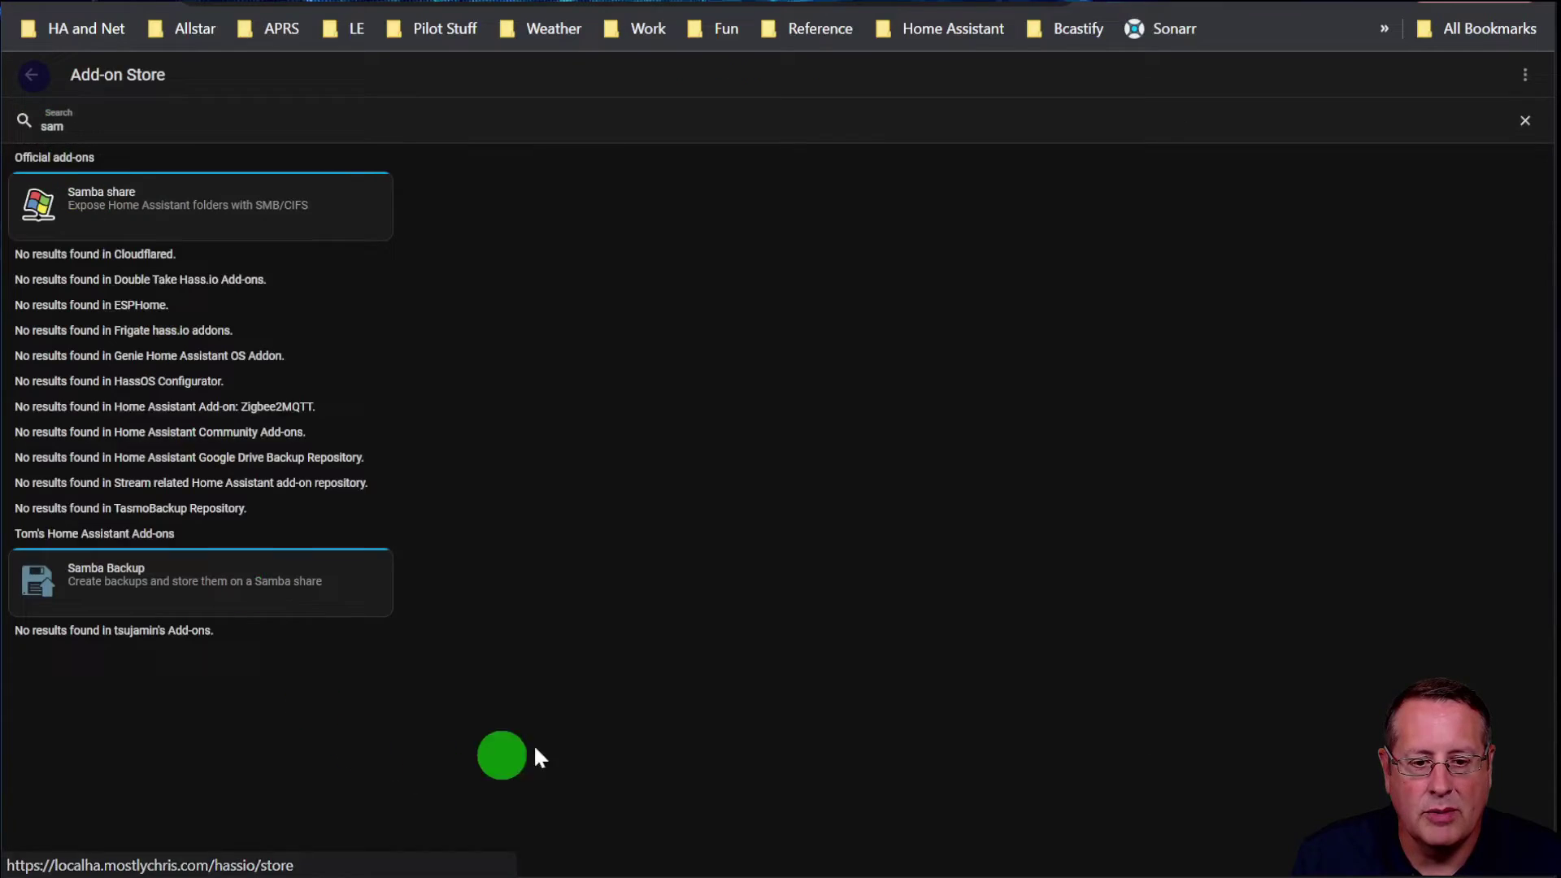
click(32, 73)
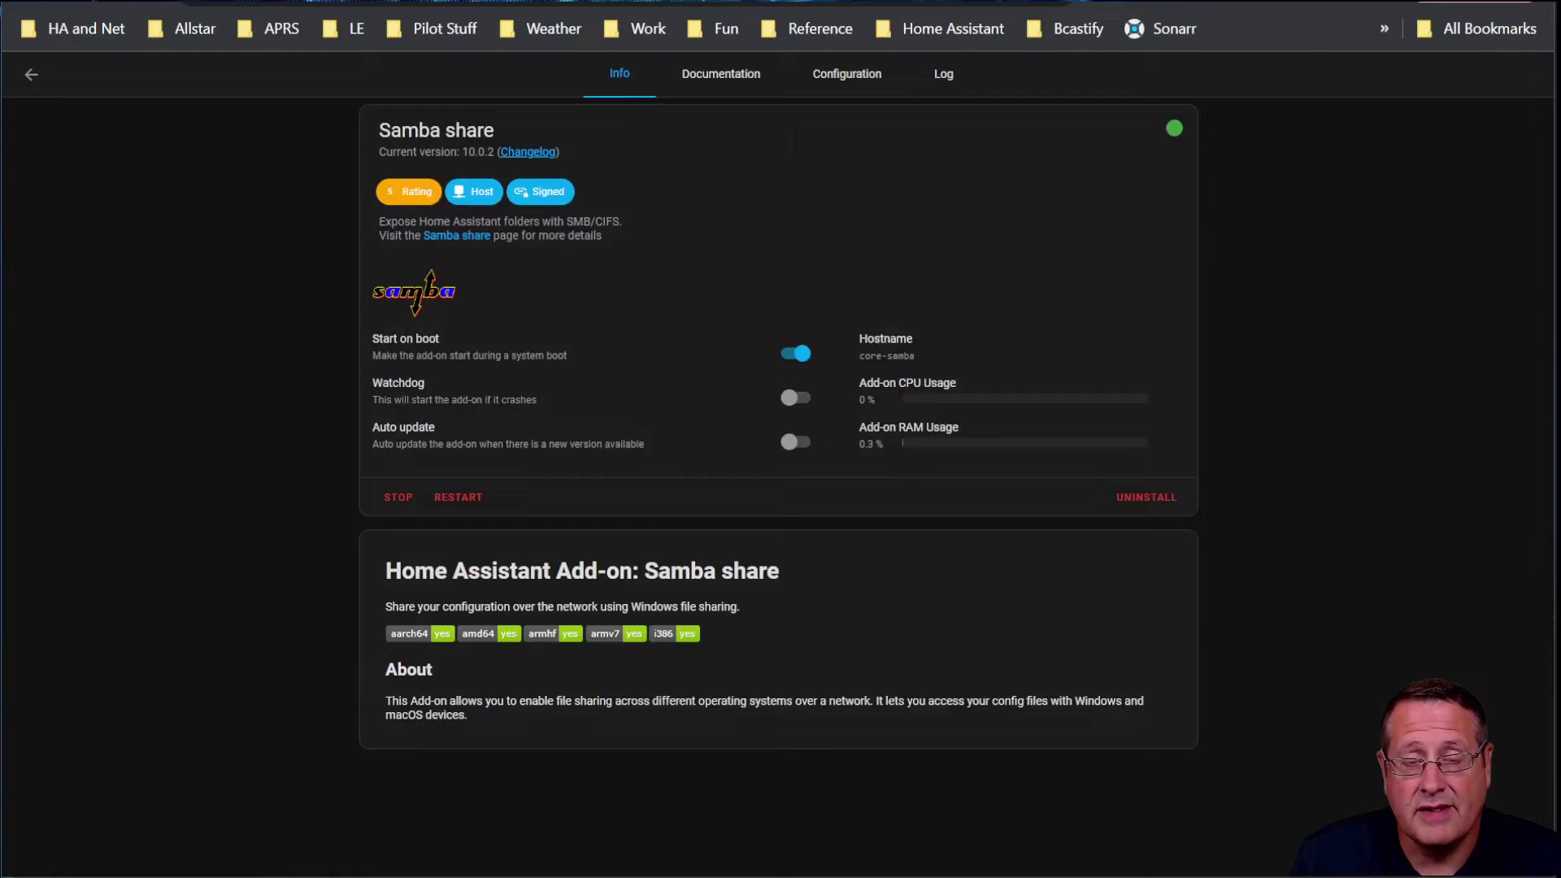
drag(1003, 808, 840, 171)
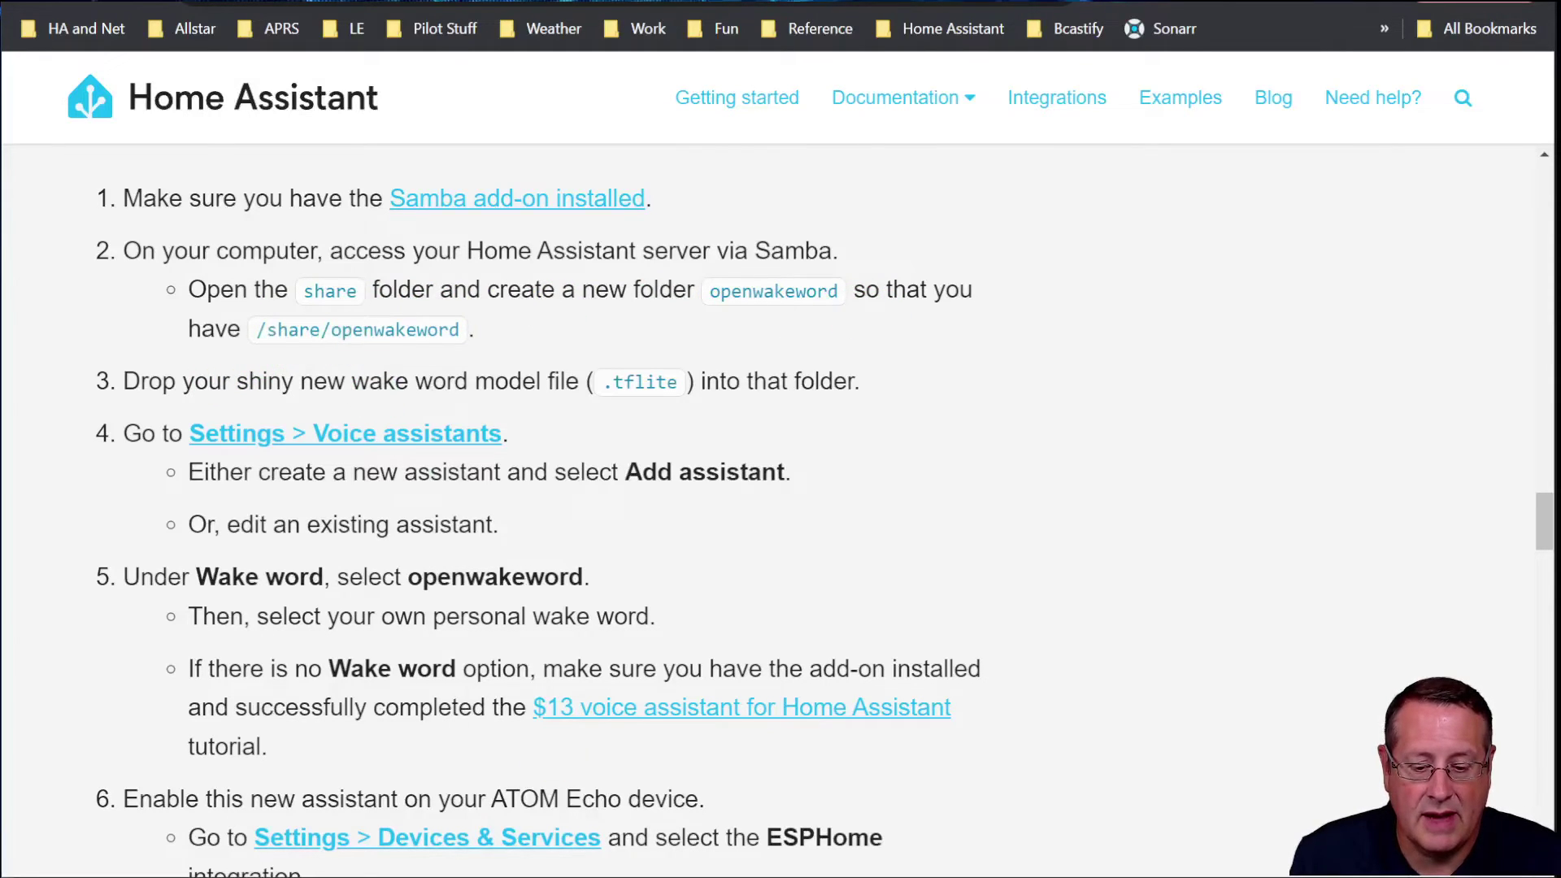
Bring the share (X:) drive's File Explorer window forward and move it near the screen top
key(alt+Tab)
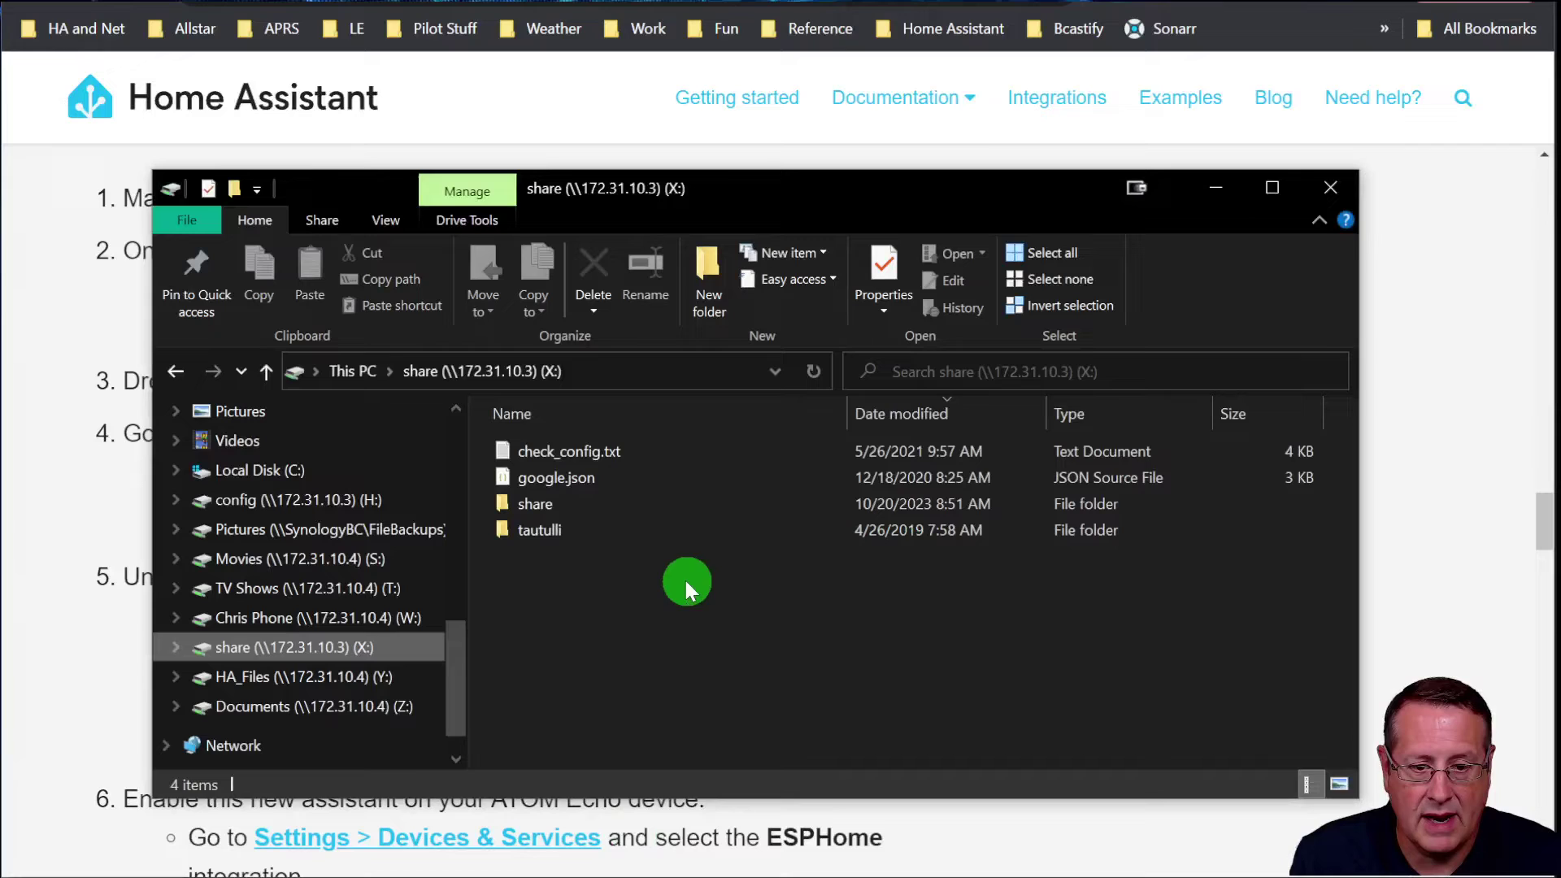
right_click(548, 601)
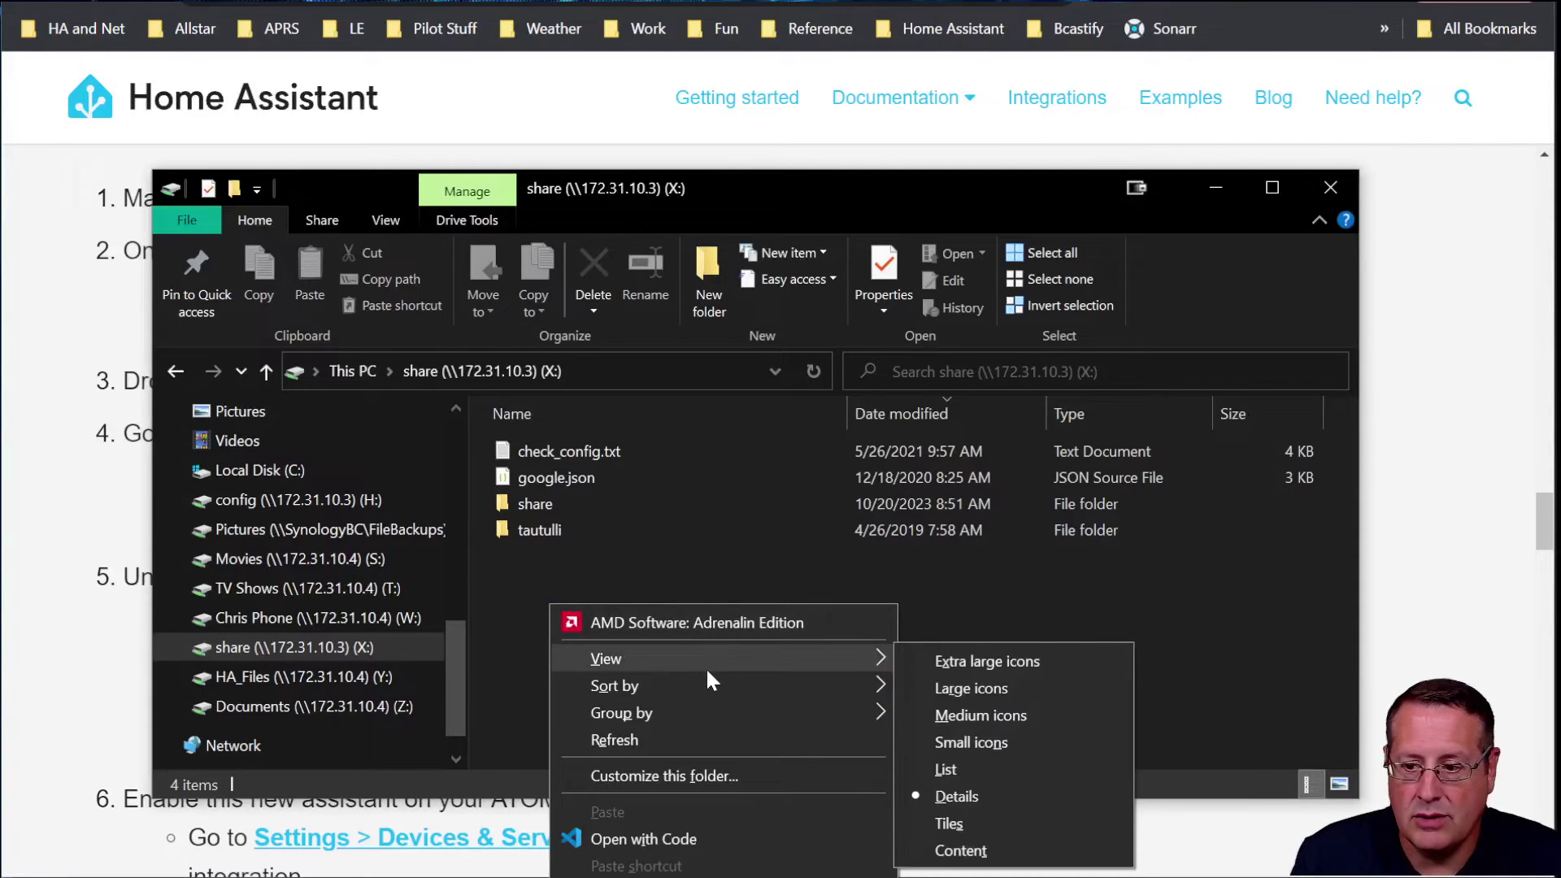
right_click(682, 470)
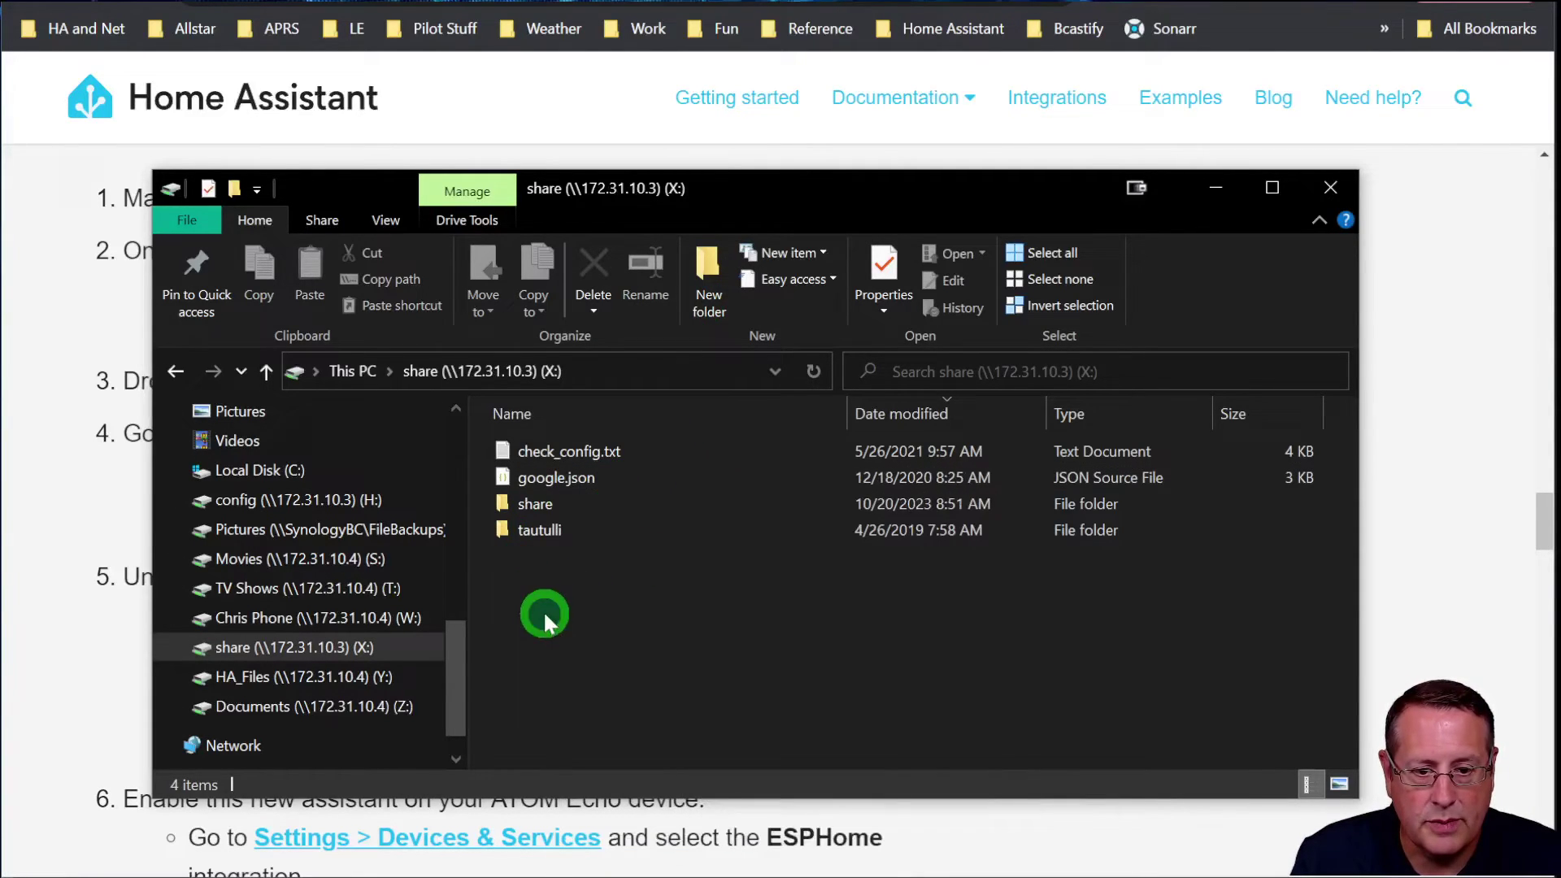
right_click(543, 610)
drag(749, 179, 738, 29)
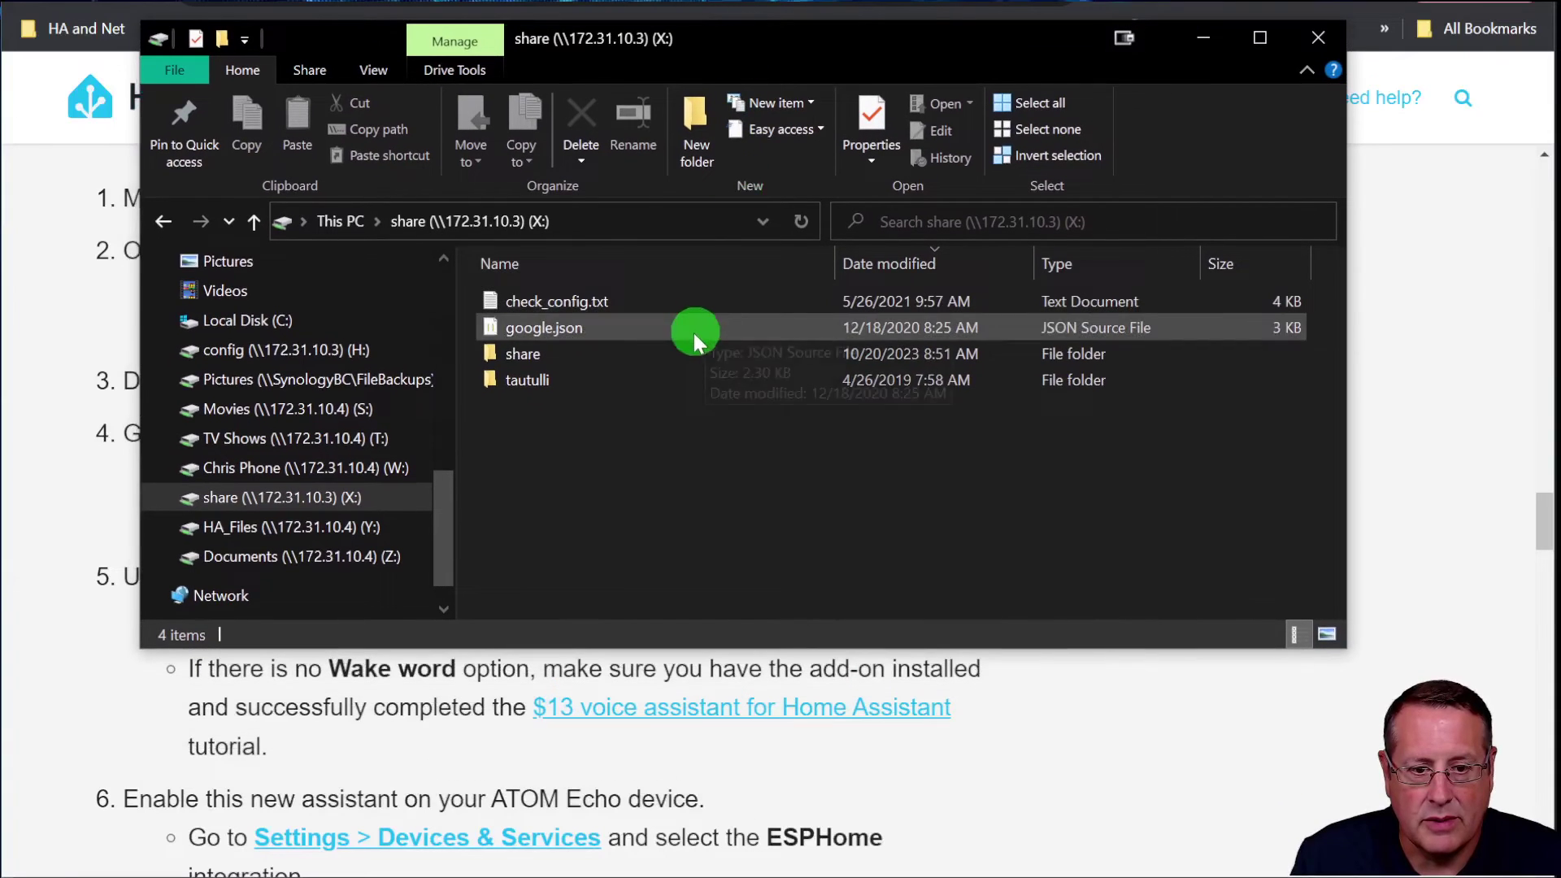
Create a new folder named openwakeword on the share drive and open it
right_click(640, 448)
mouse_move(958, 763)
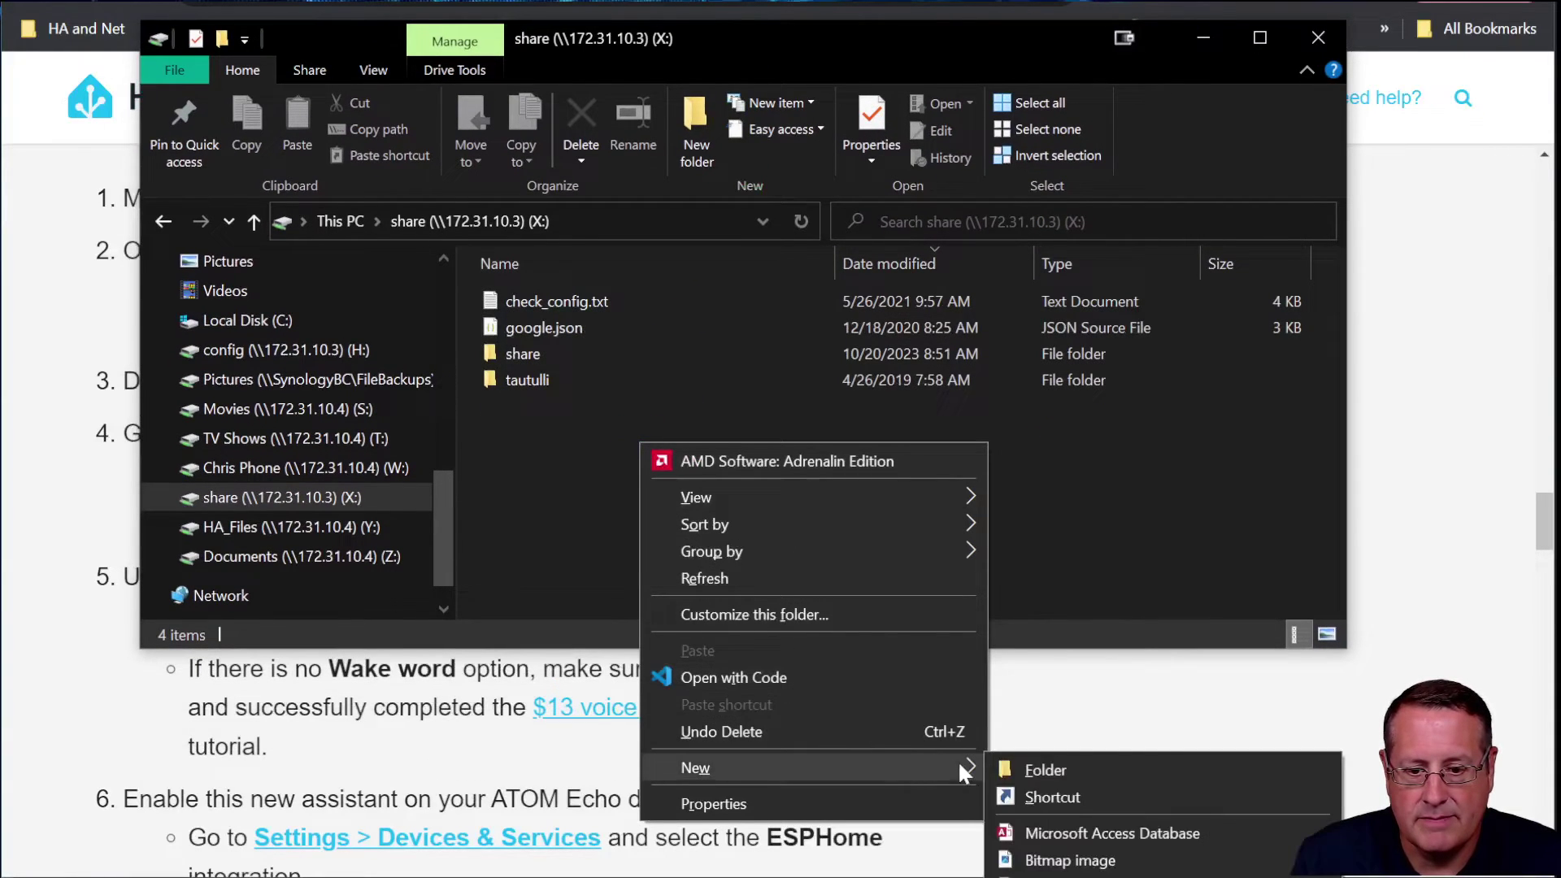
click(1070, 777)
text(op)
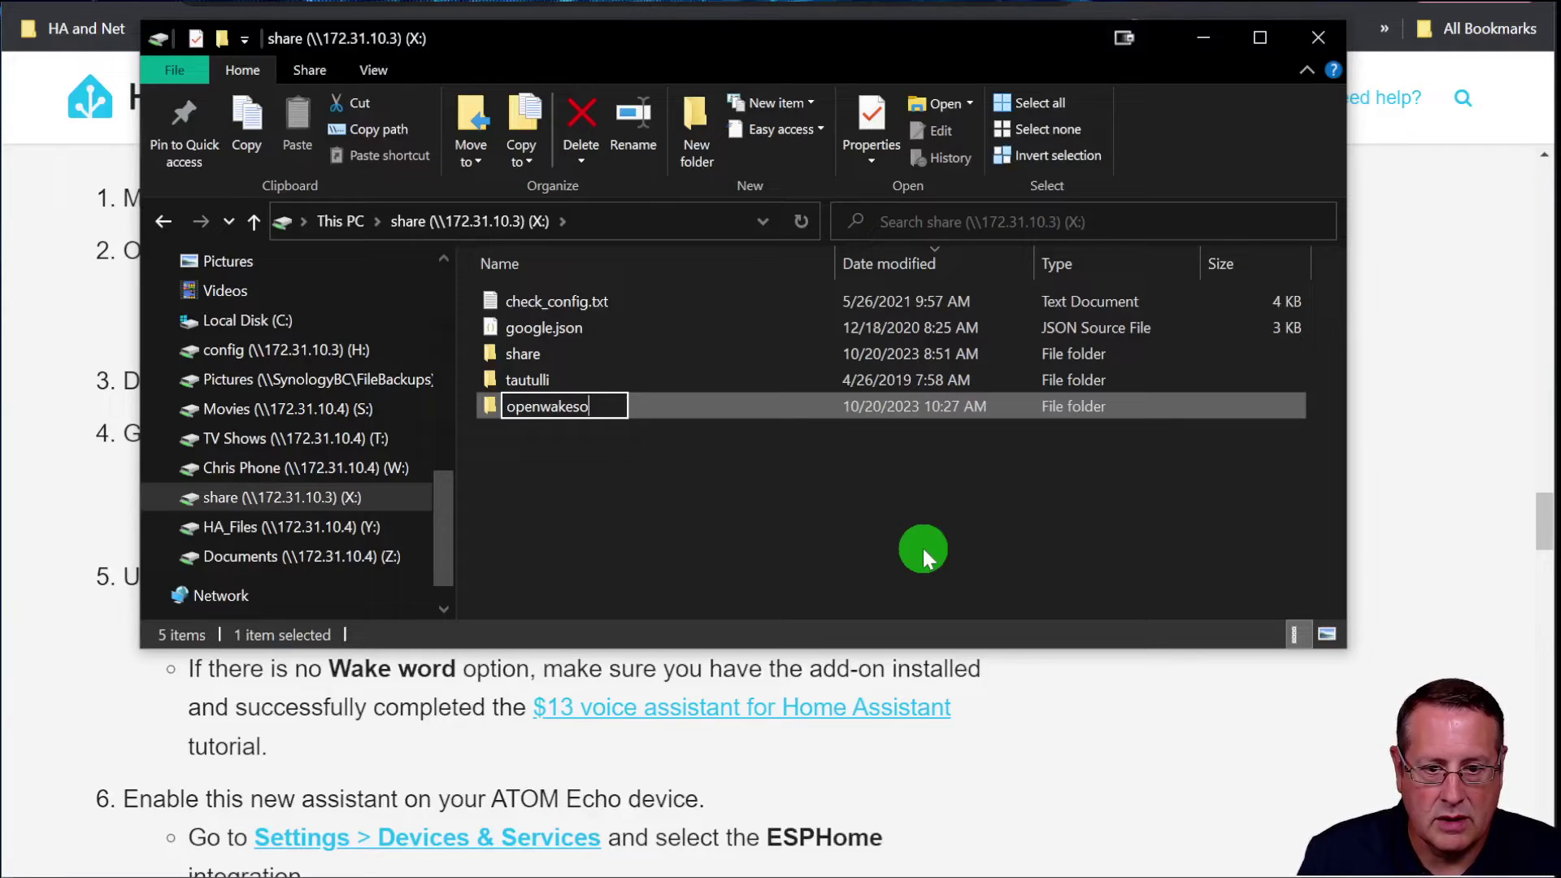
text(enwakeword)
key(Return)
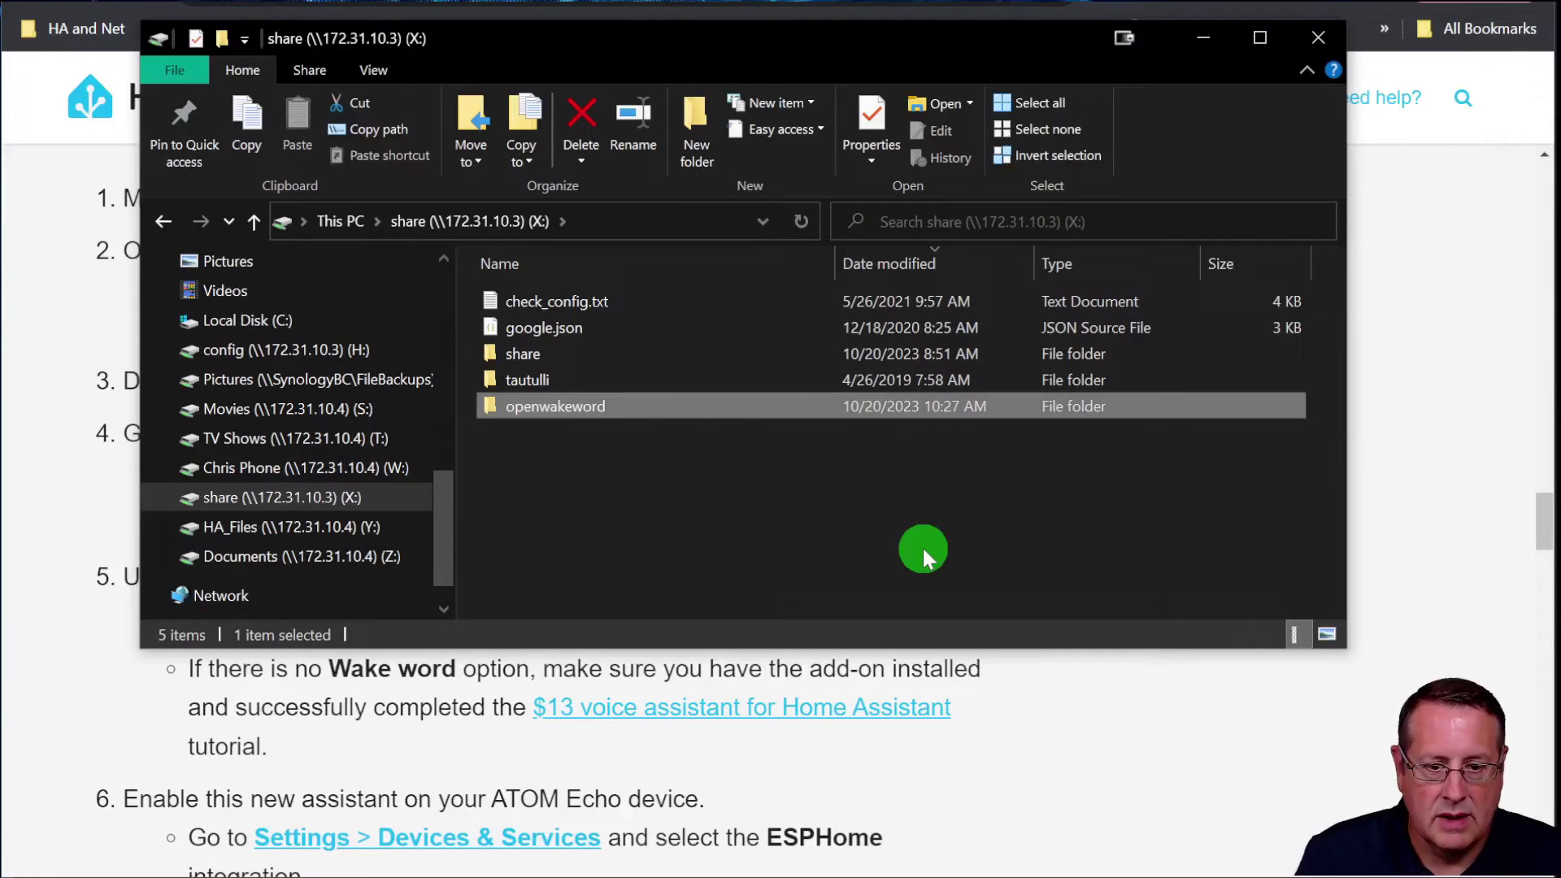
double_click(565, 414)
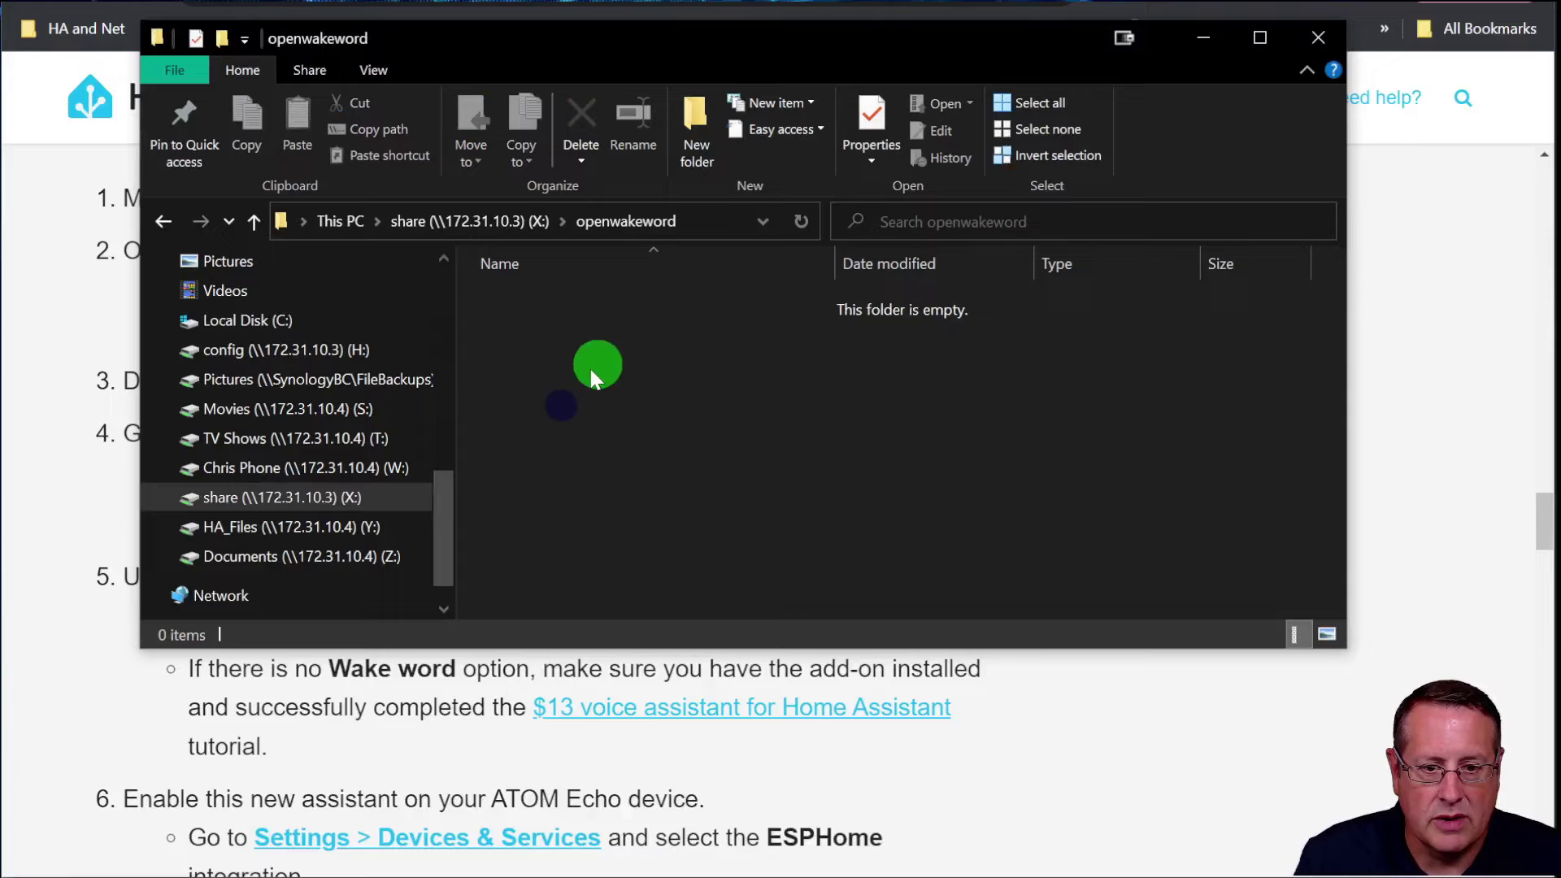
key(alt+Tab)
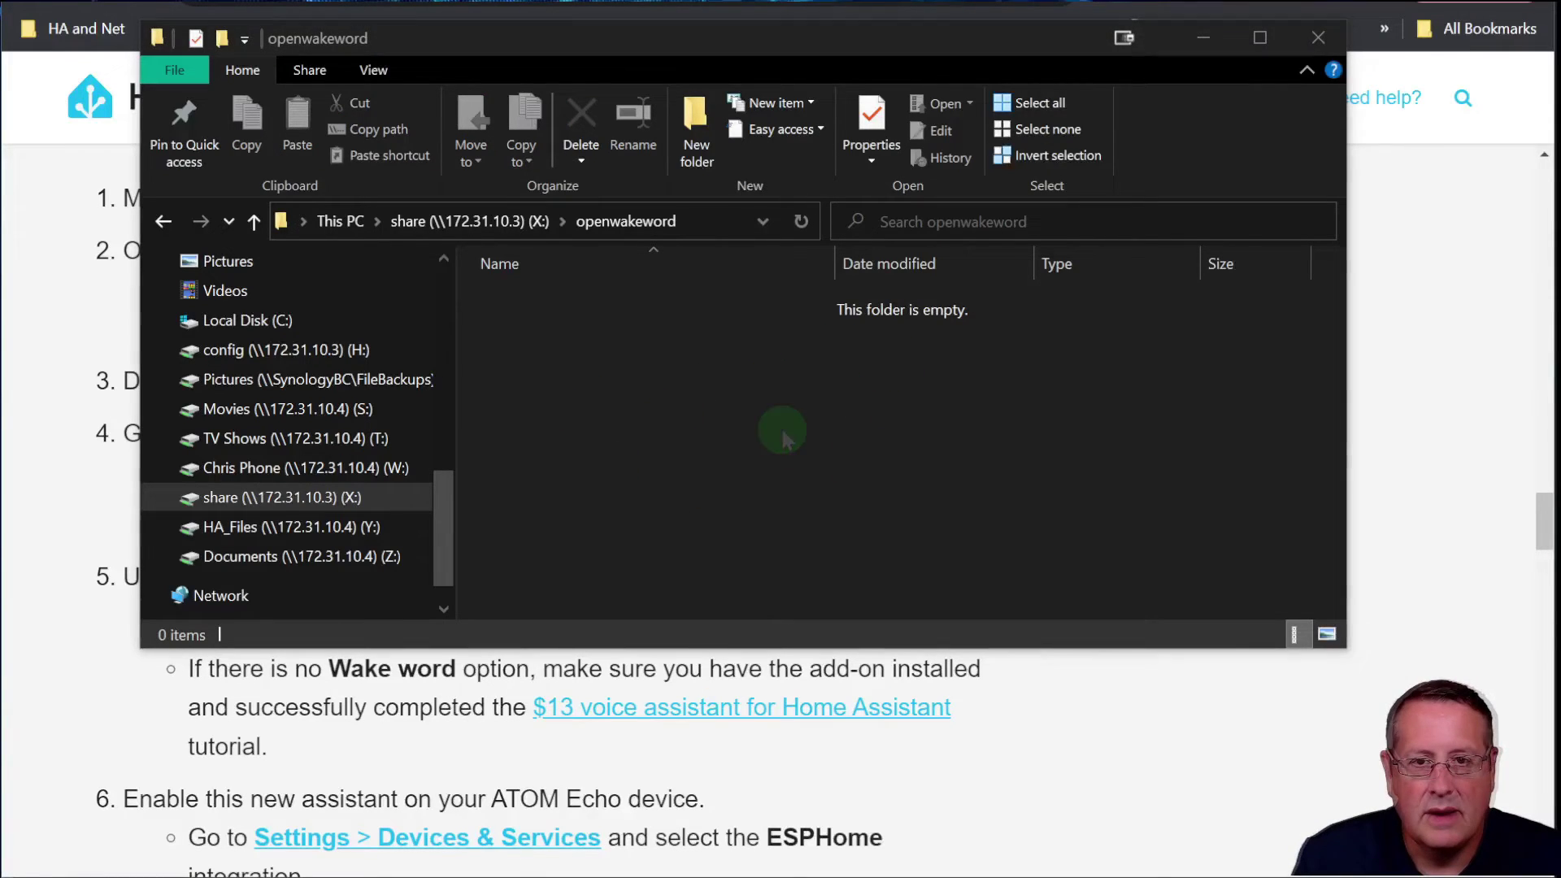
Copy rumpolestiltskin.tflite from Downloads into the openwakeword folder, then minimize File Explorer
key(super+e)
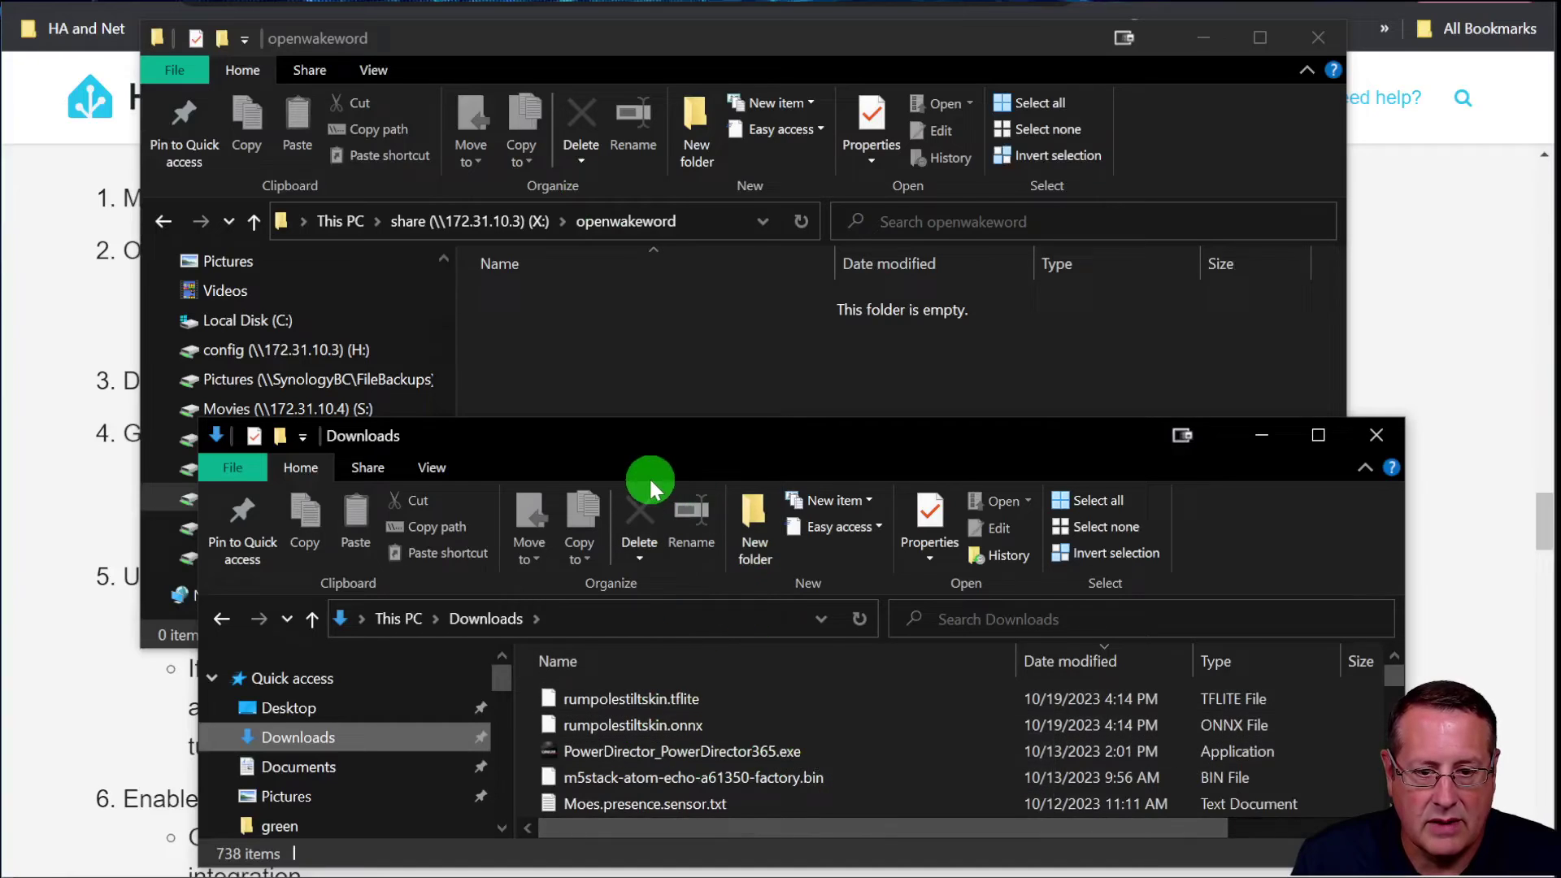
drag(645, 436, 607, 411)
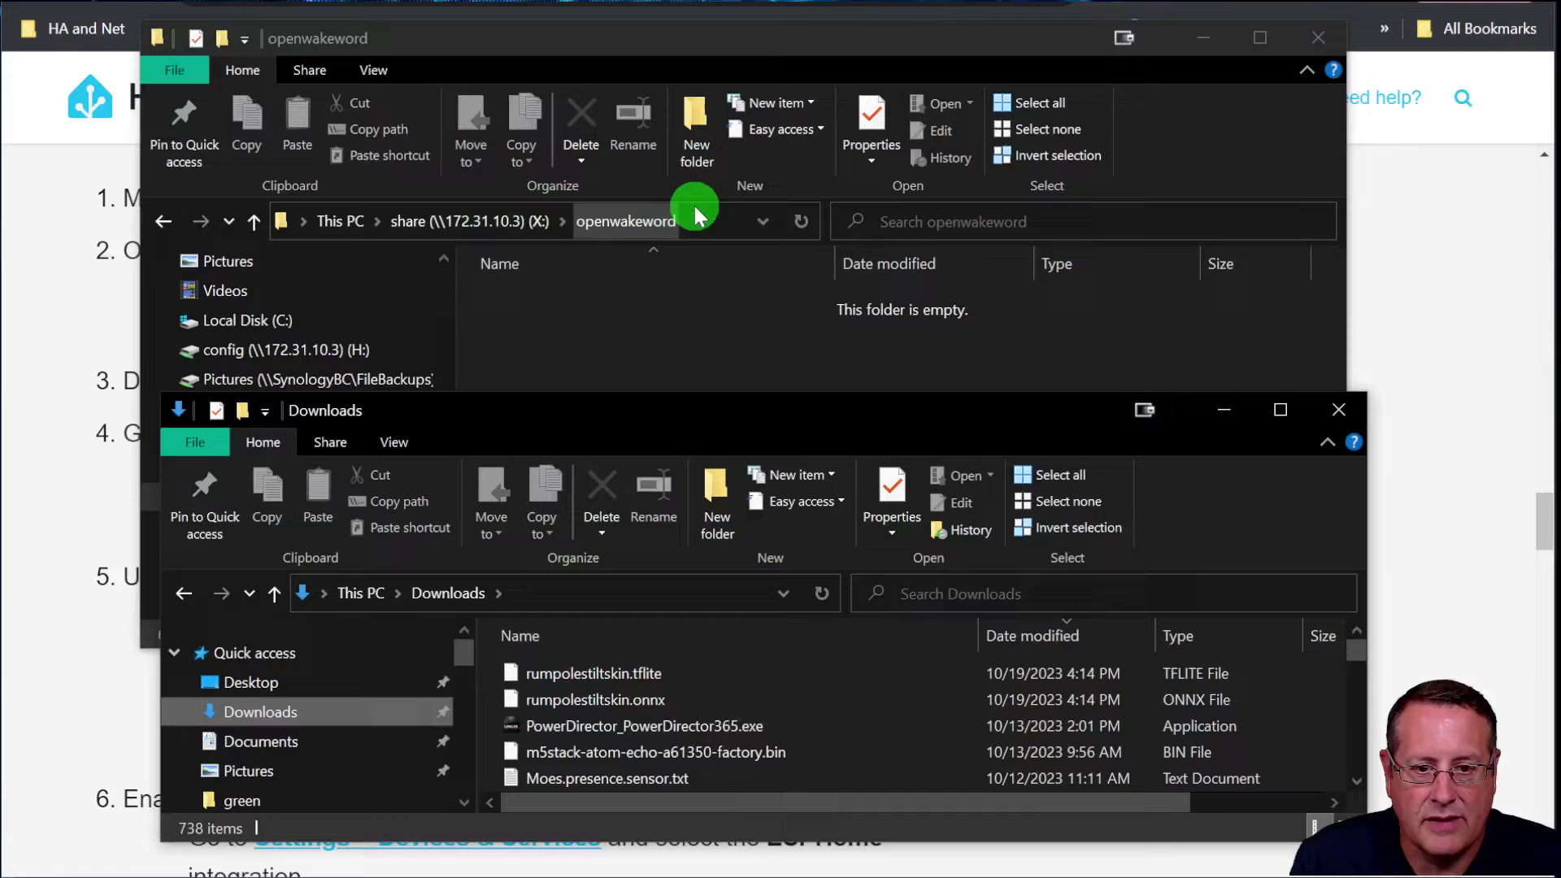
drag(626, 671, 672, 362)
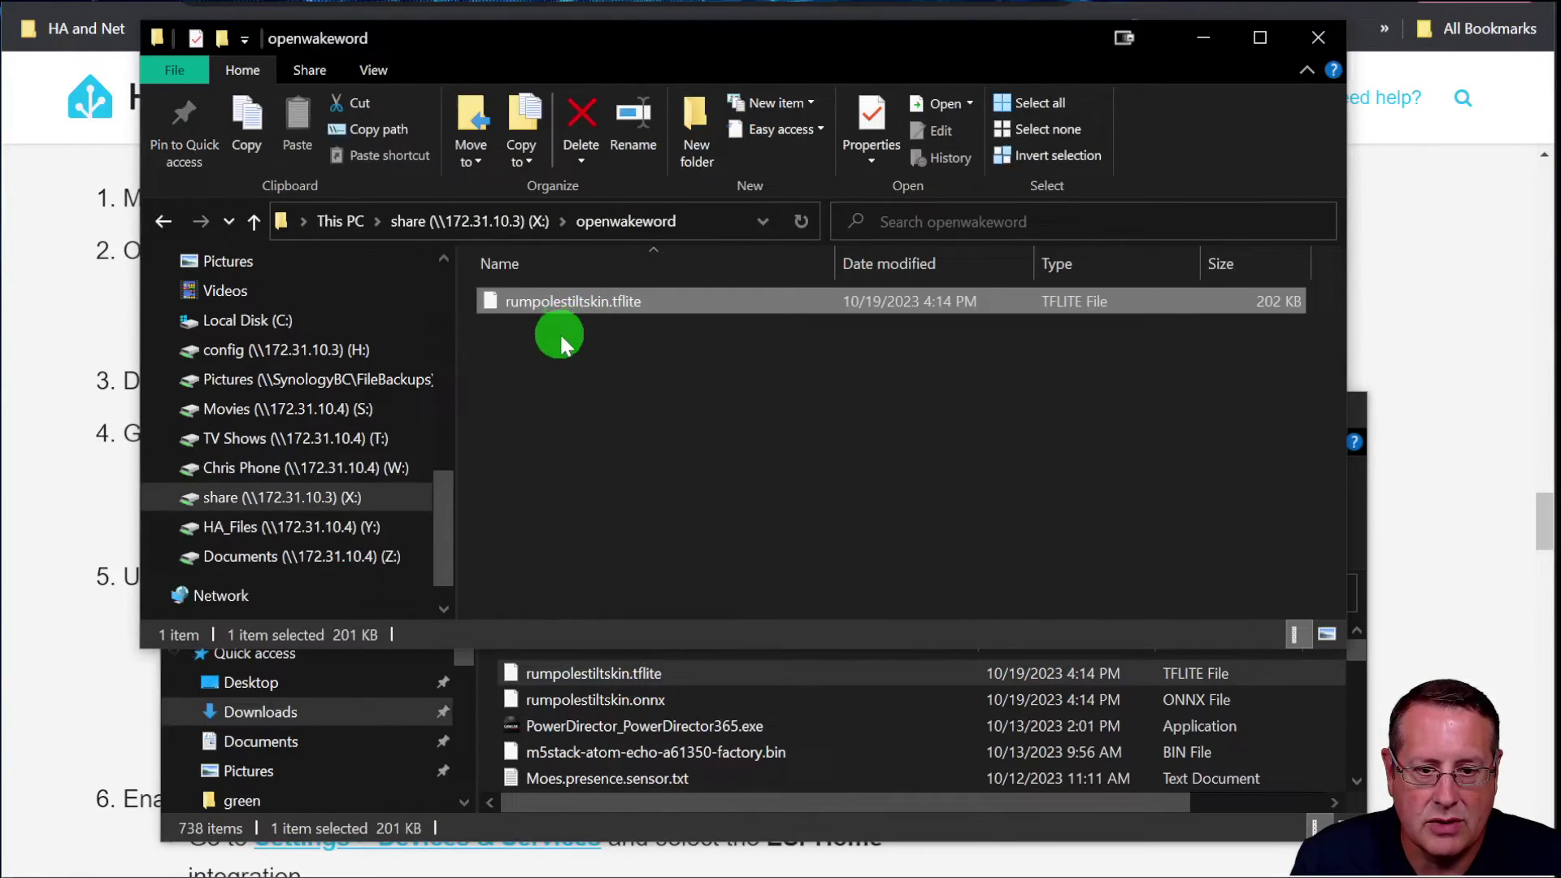
click(1232, 854)
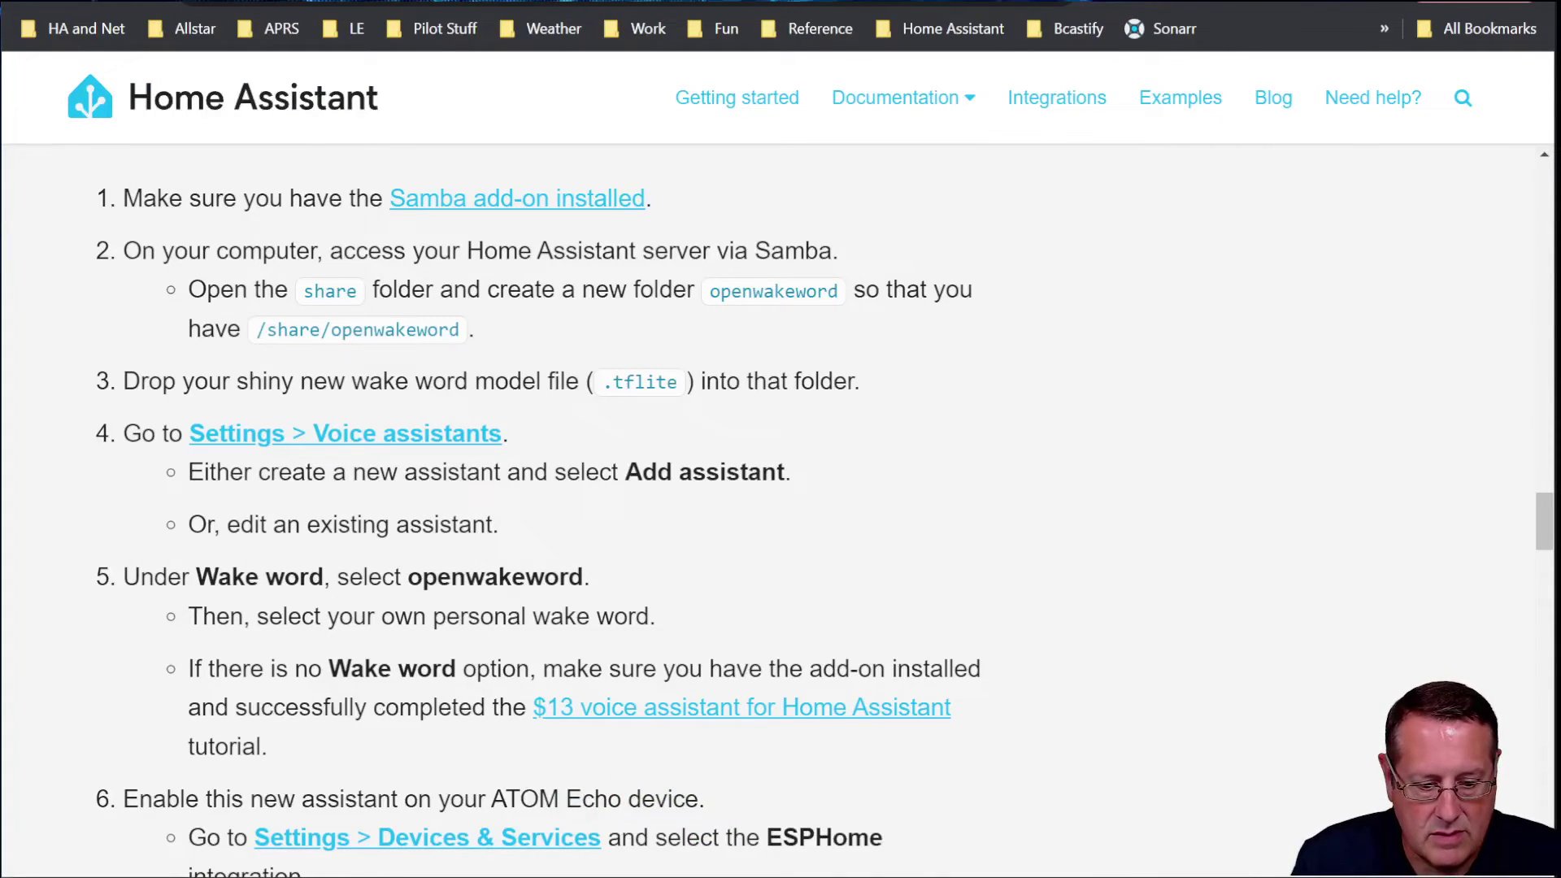
key(alt+Tab)
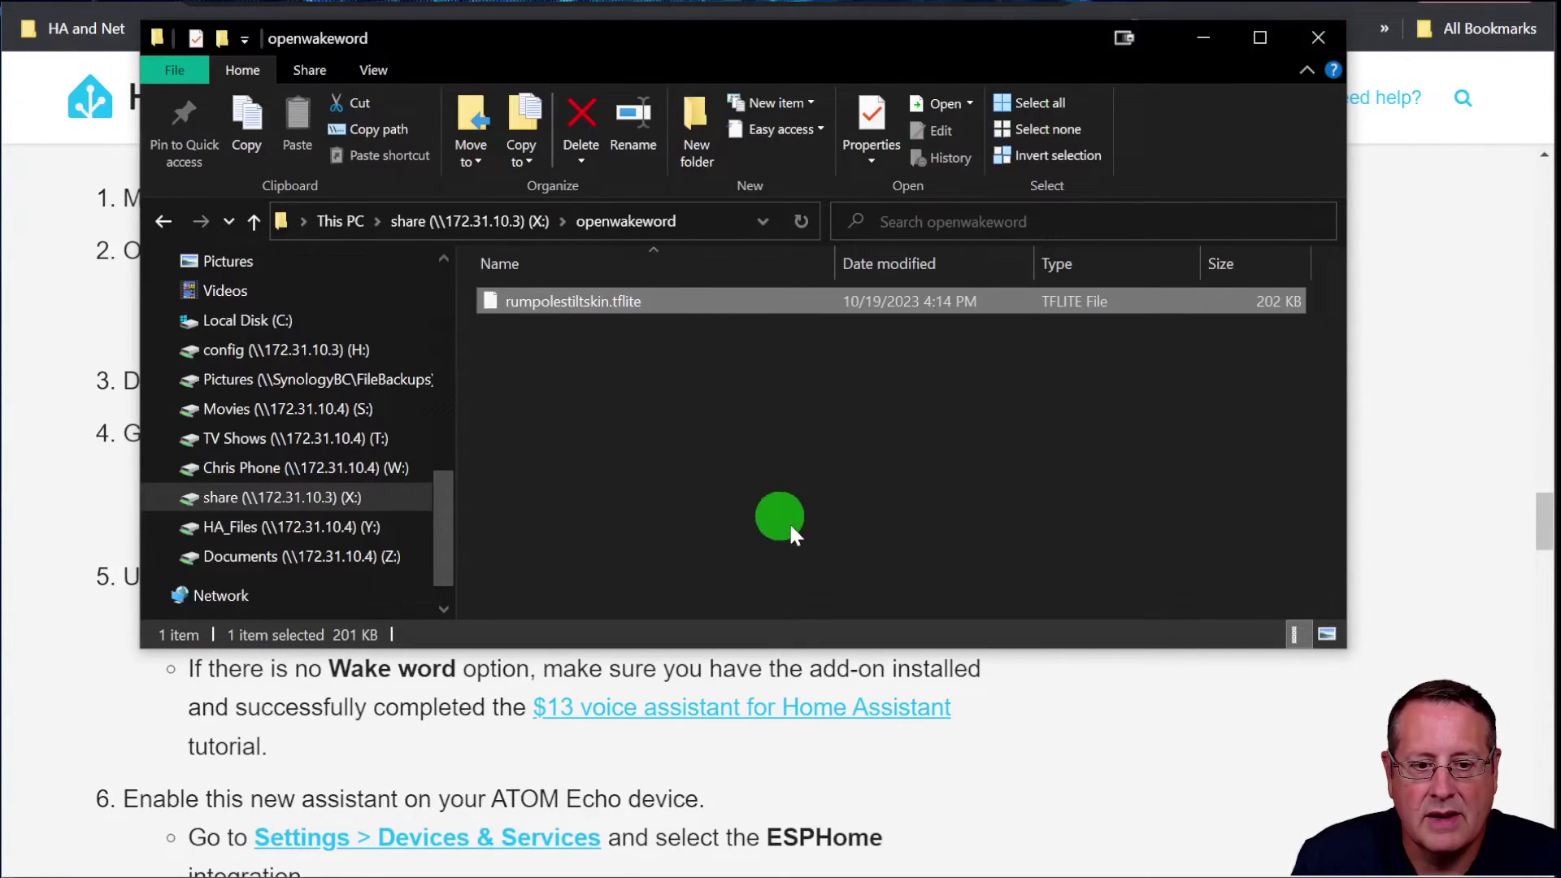
click(1204, 39)
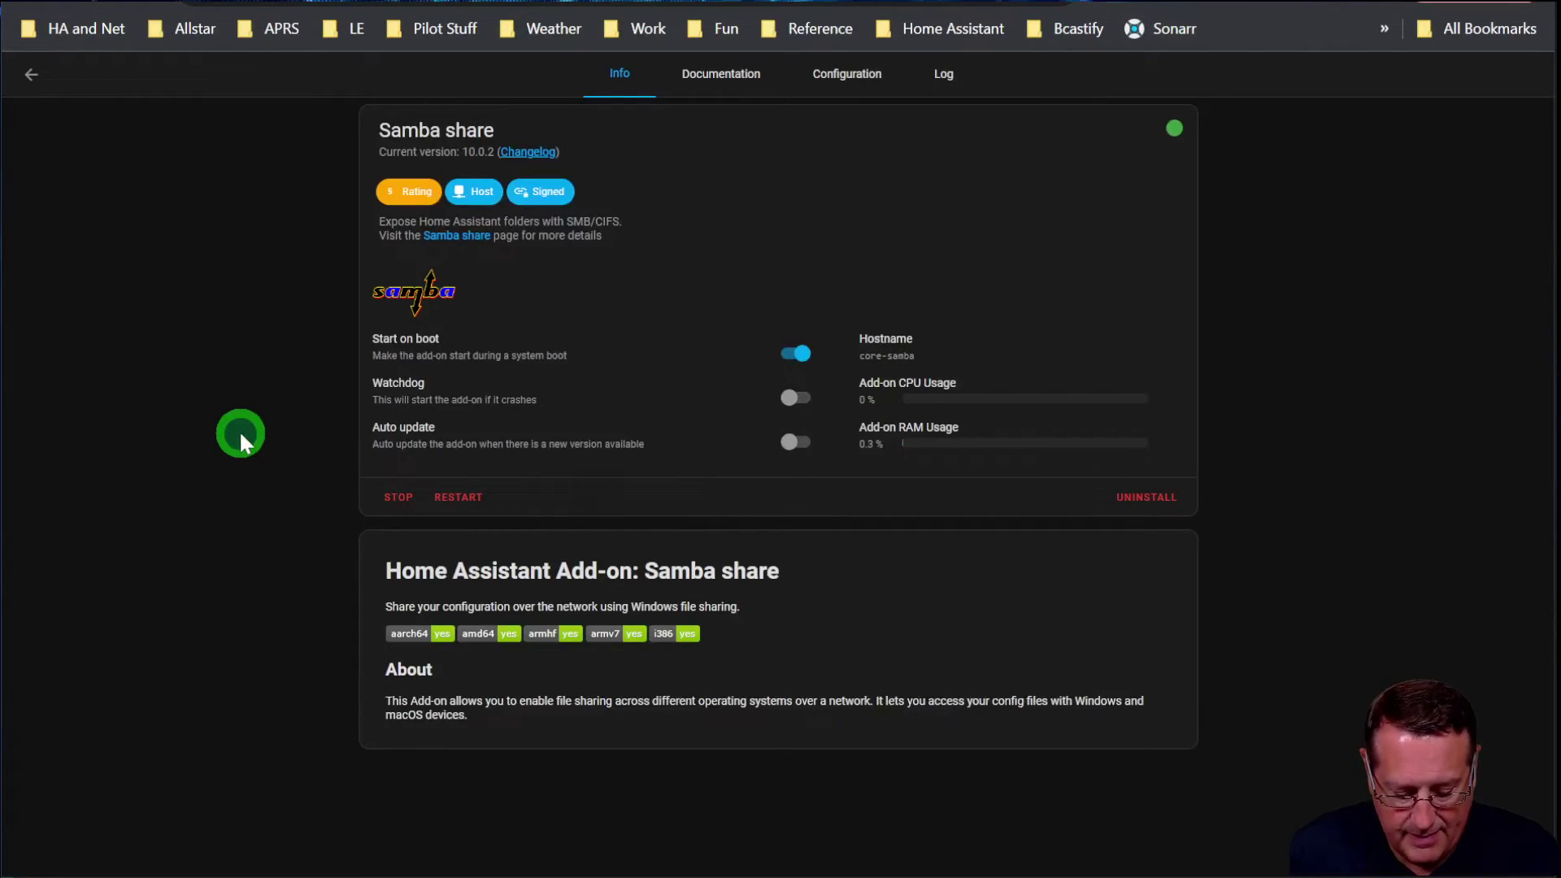
Search the command palette for 'voice' and go to the Voice Assistants page
text(c)
text(o)
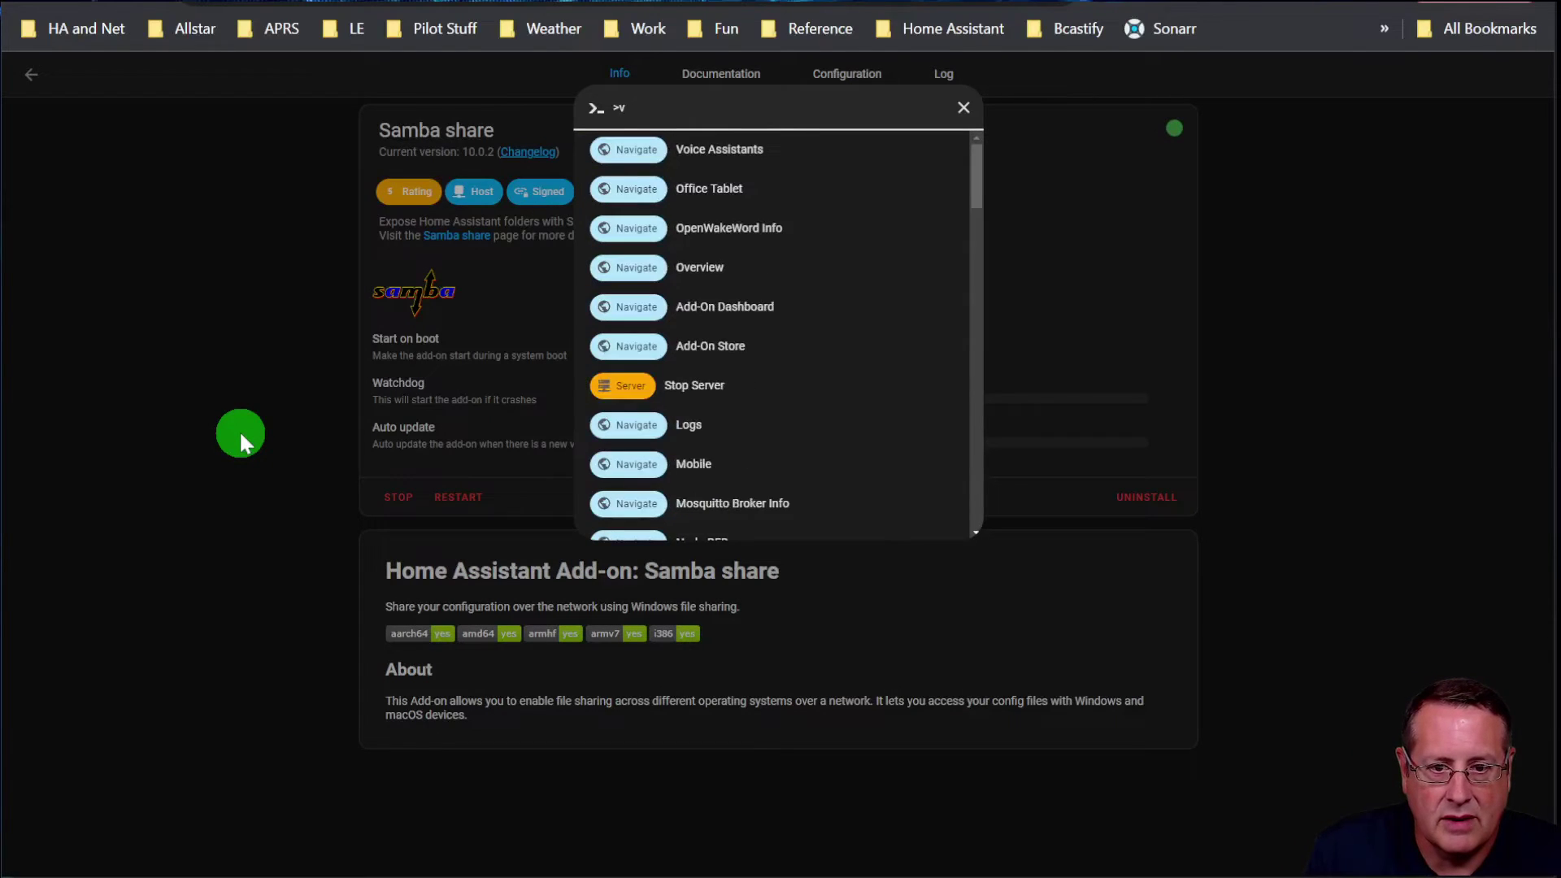
key(BackSpace)
text(voic)
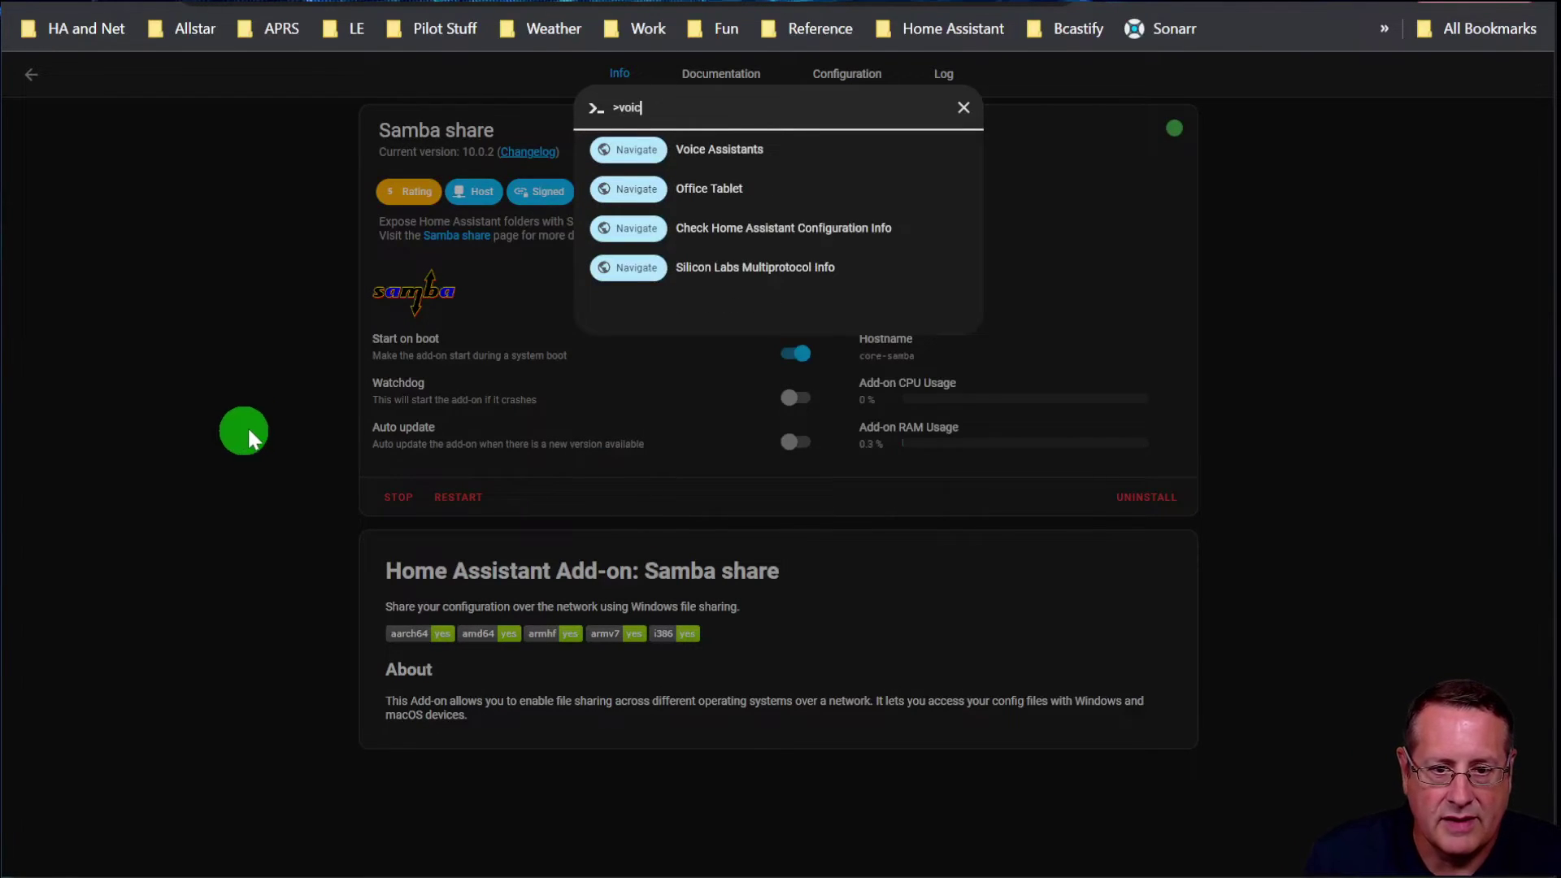
click(729, 146)
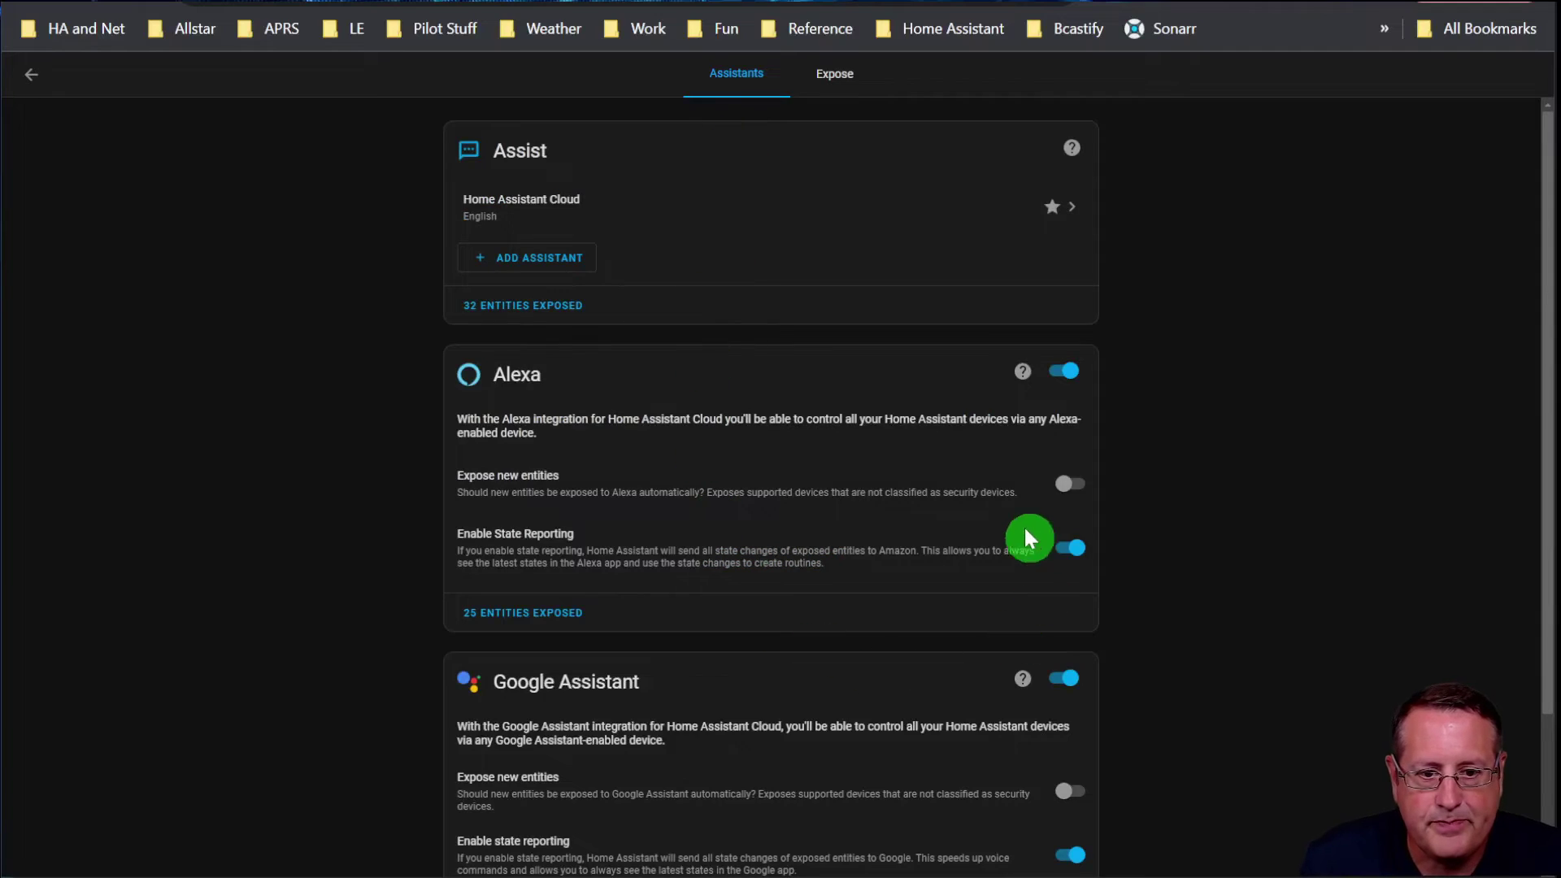
Set the Home Assistant Cloud assistant's wake word to rumpolestiltskin and save the change
click(552, 213)
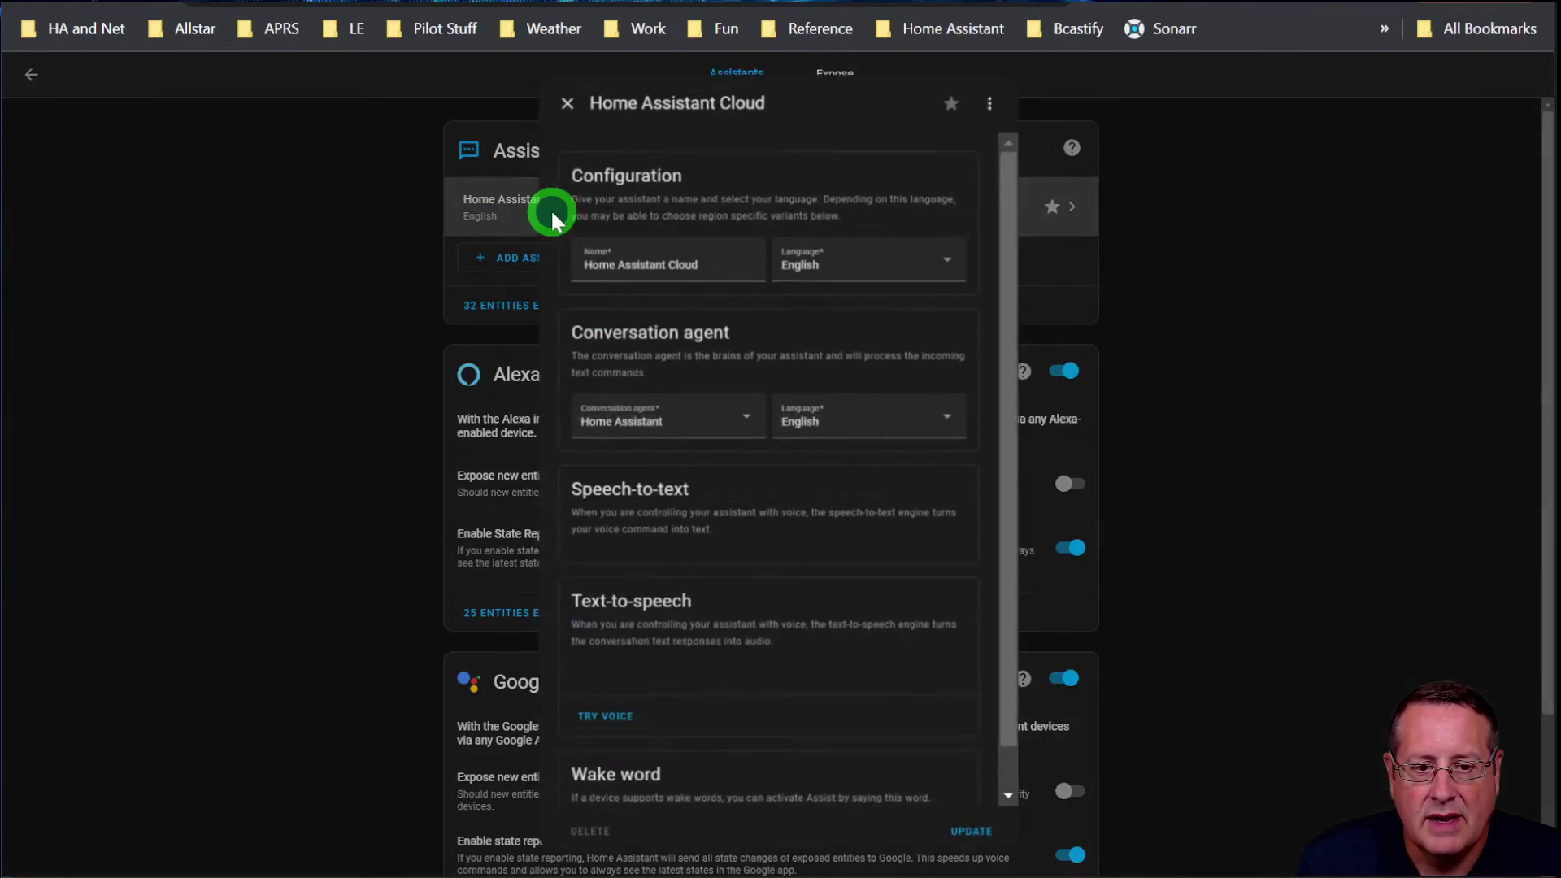
scroll(793, 574, down, 3)
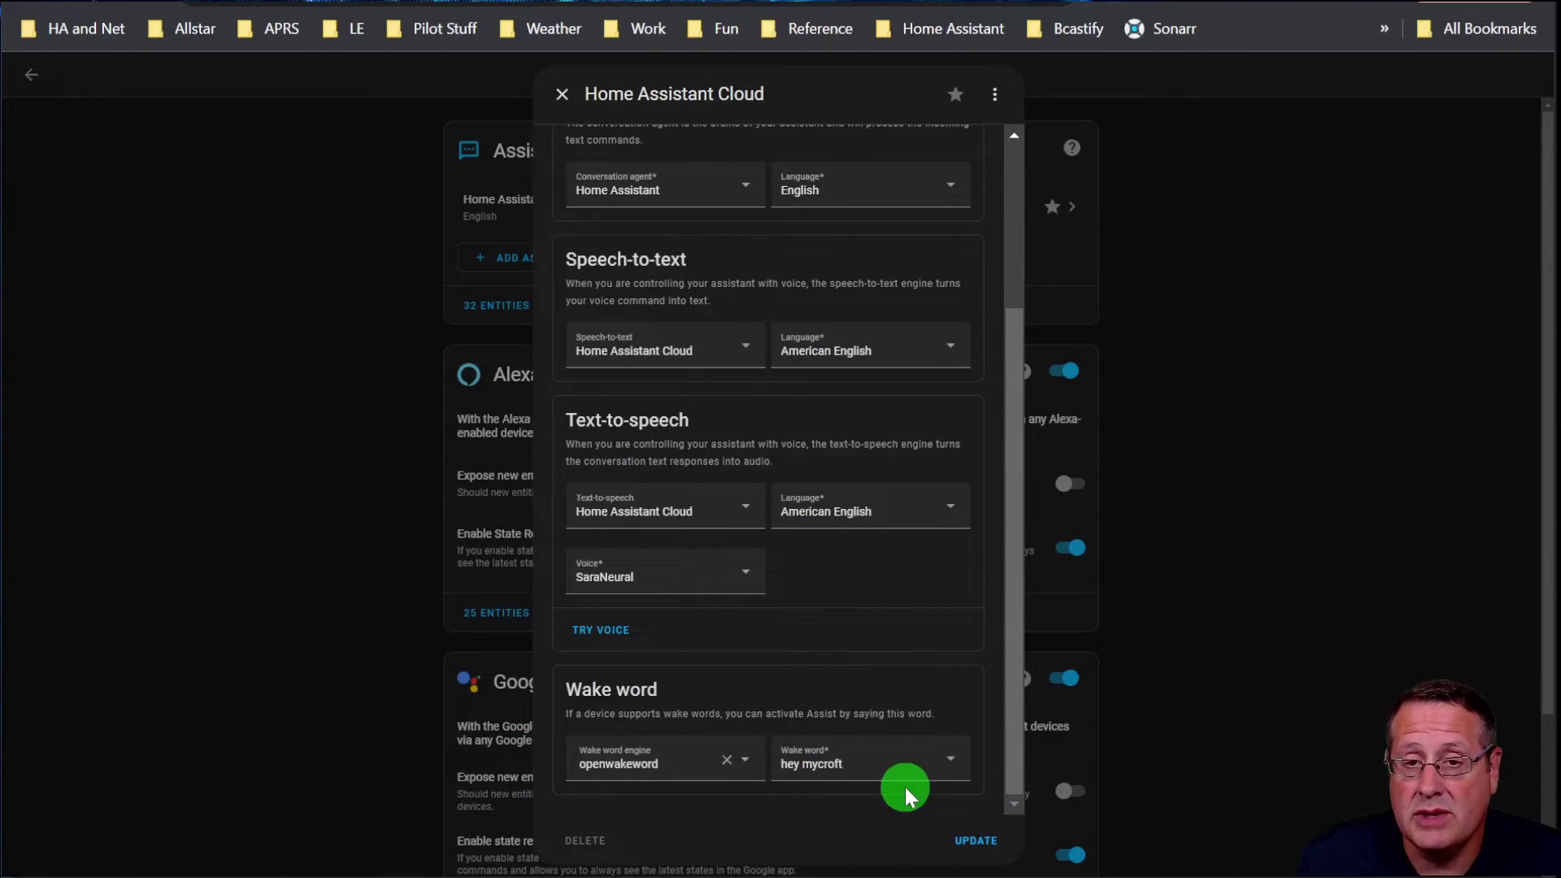
click(935, 764)
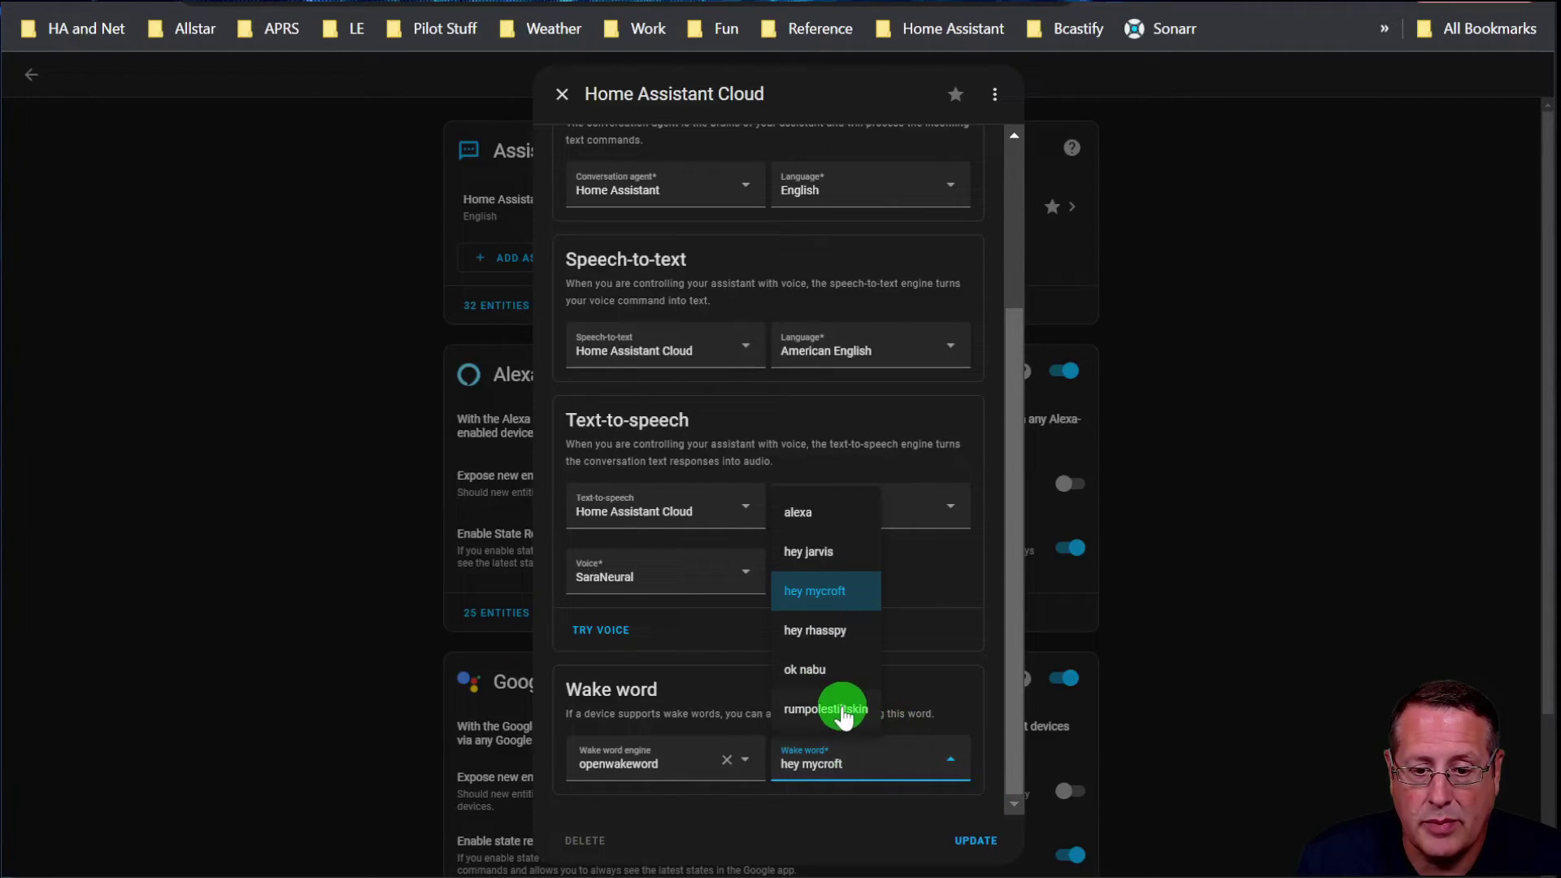
click(843, 709)
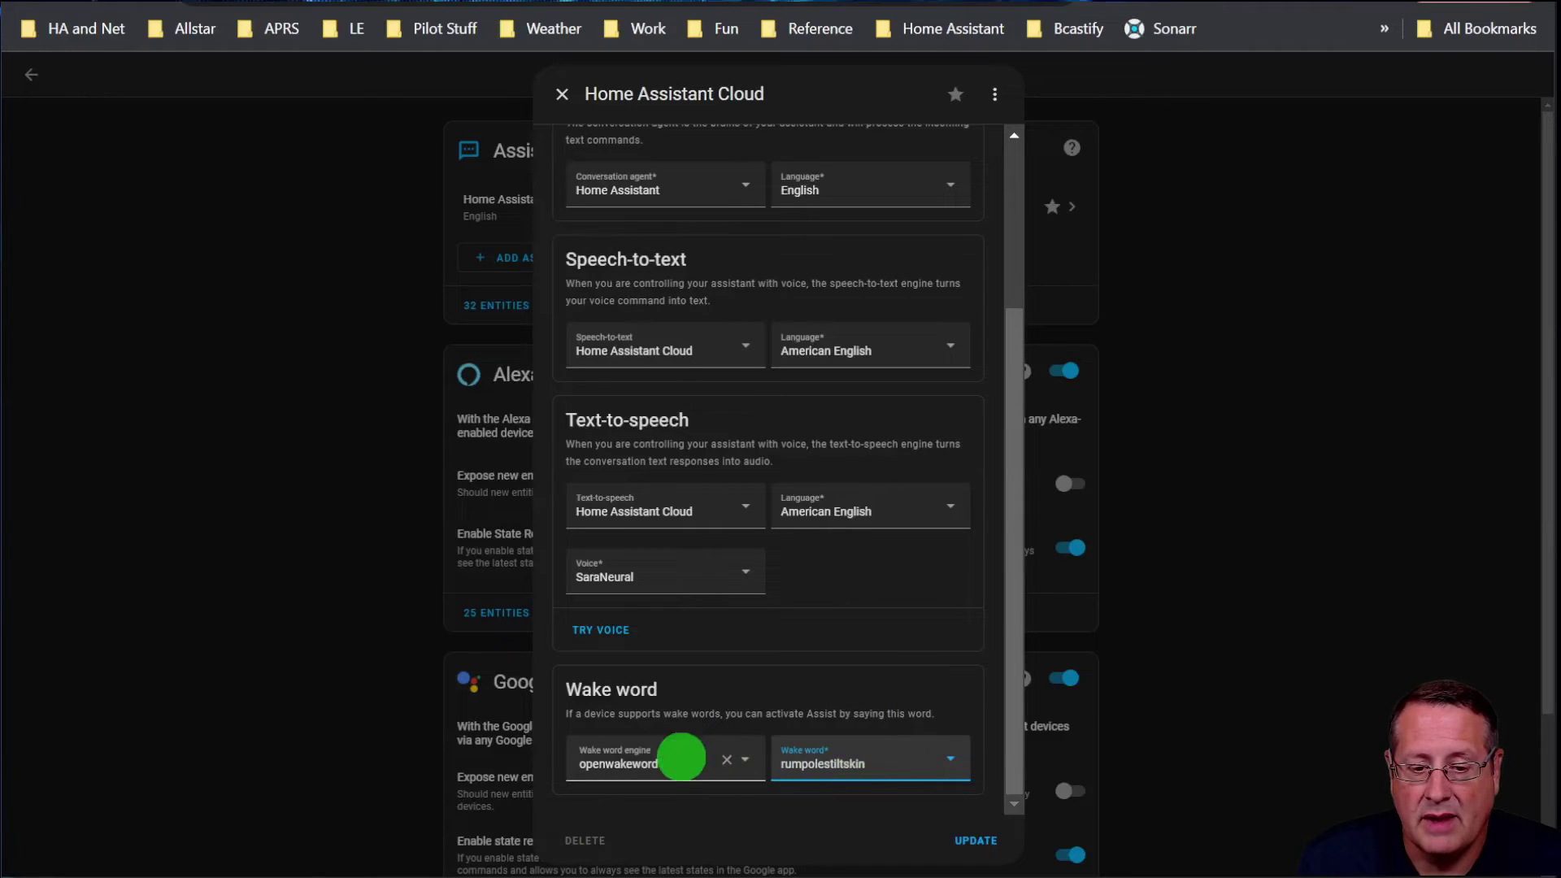
click(974, 842)
click(346, 494)
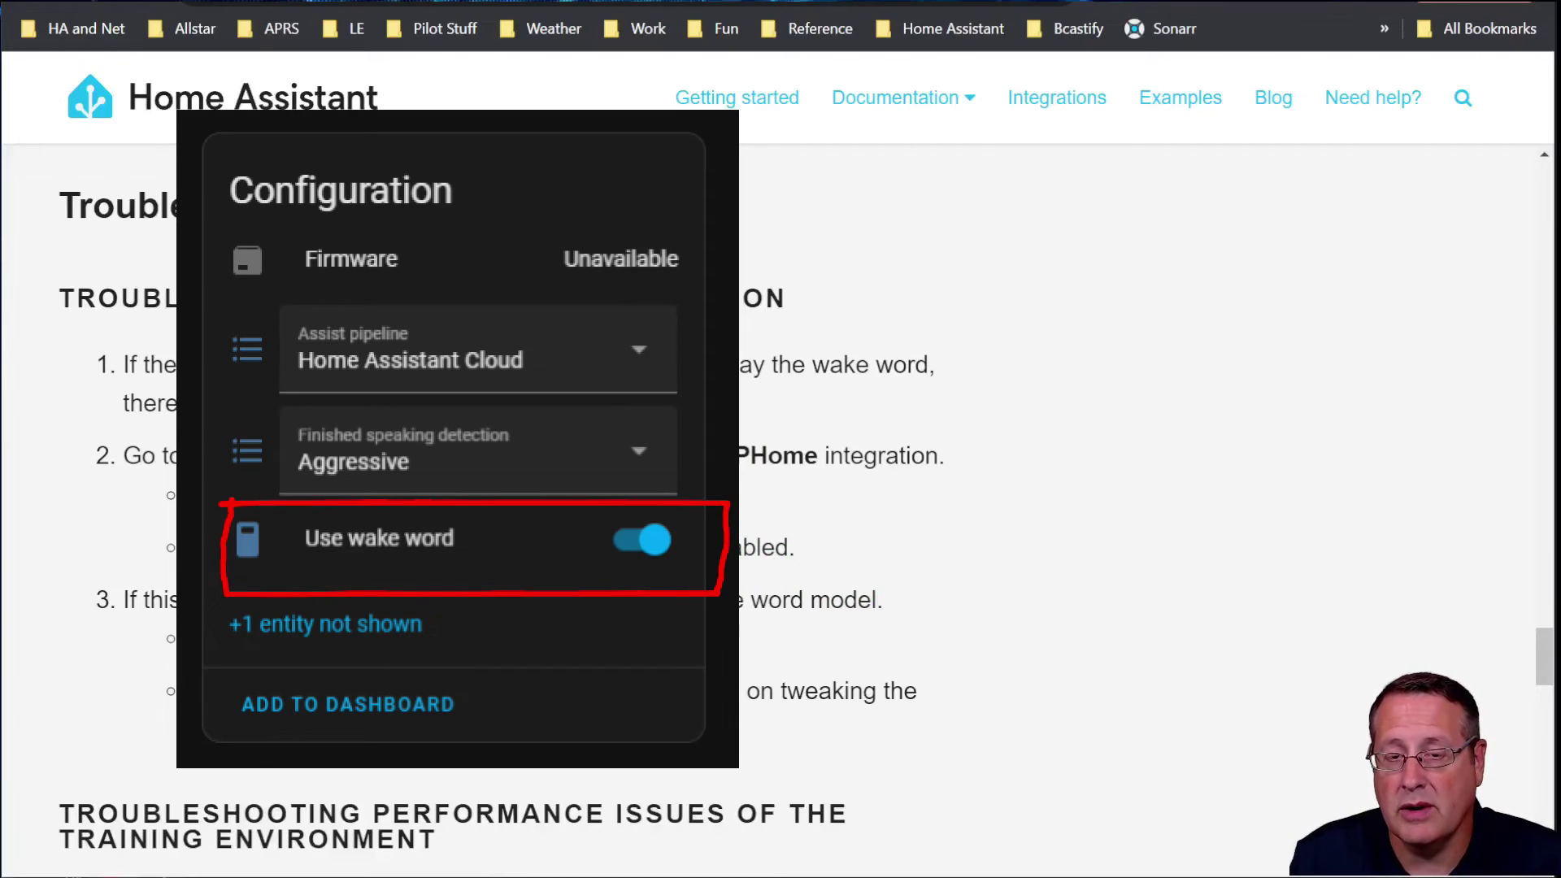
scroll(999, 603, down, 2)
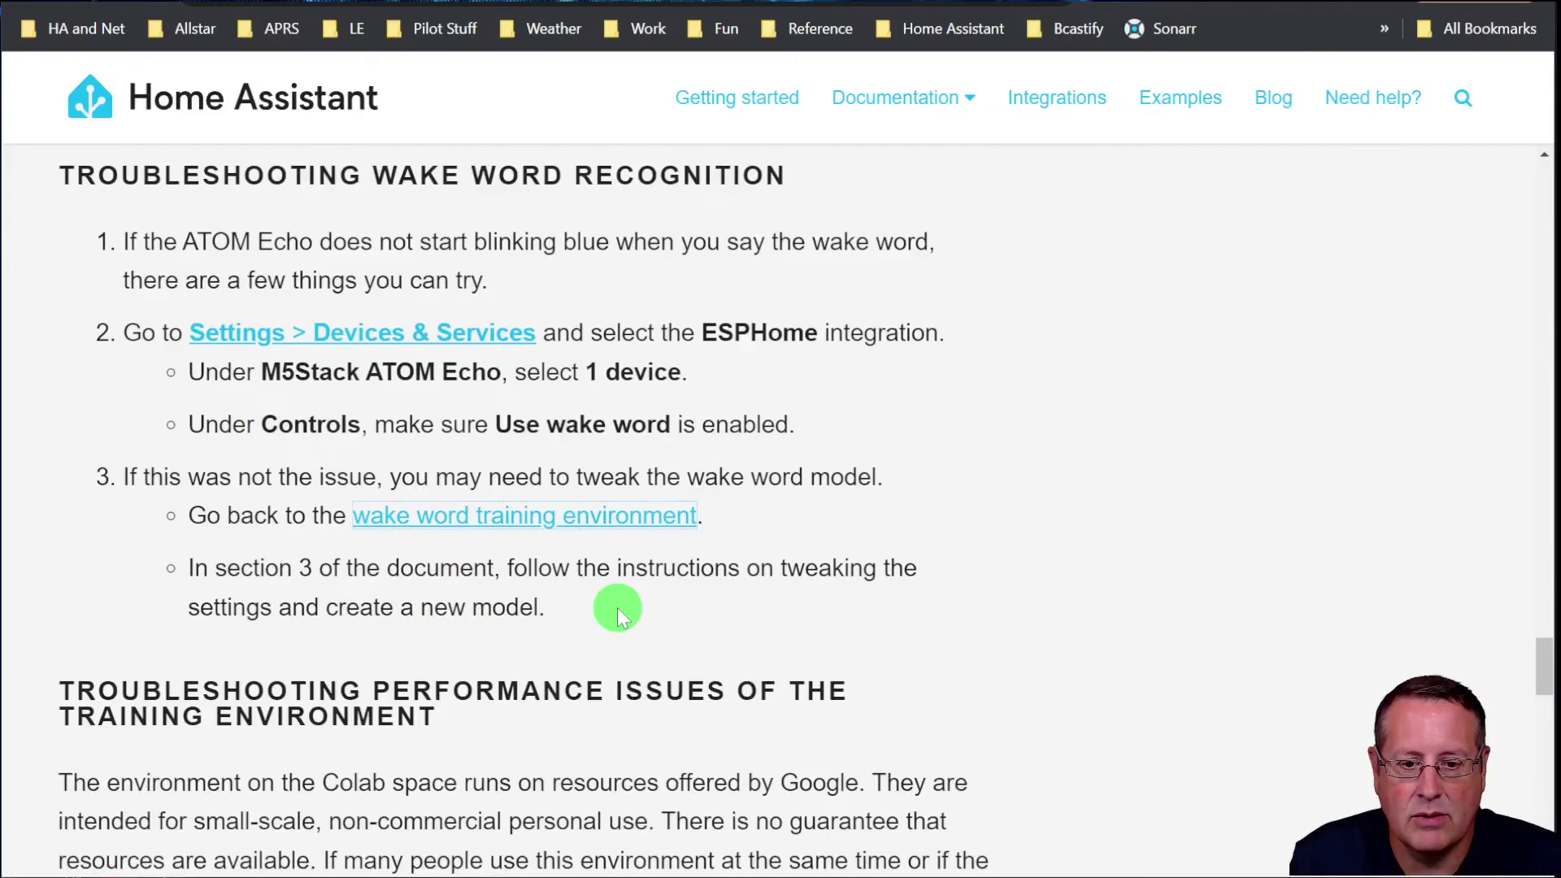
Review the Colab Train the Model settings: 1000 examples, 10000 steps, 1500 penalty
click(488, 2)
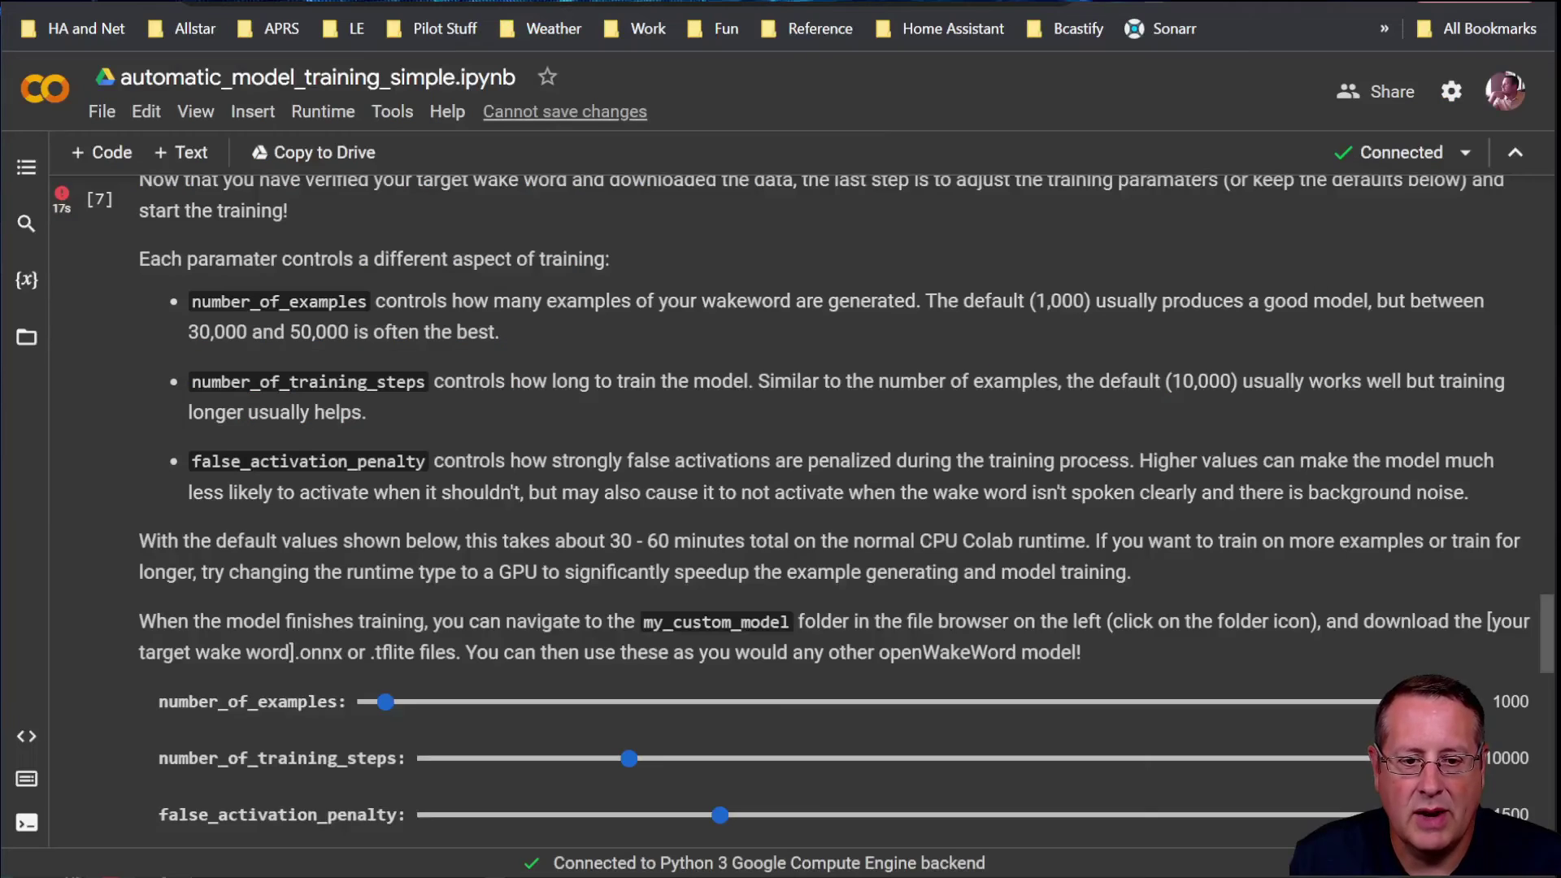
scroll(256, 432, up, 3)
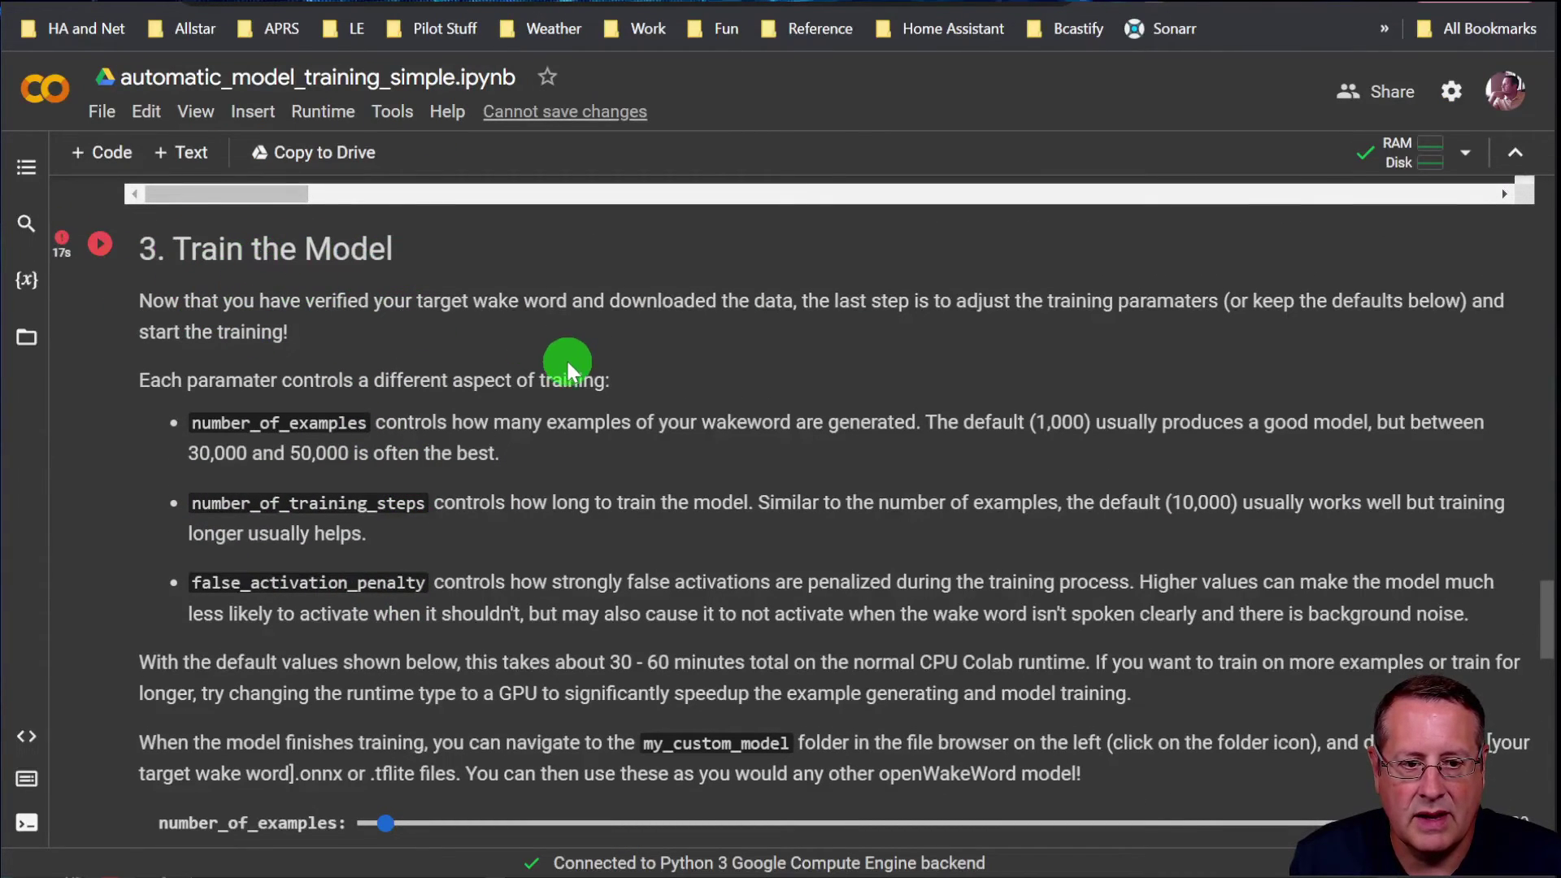
scroll(566, 359, down, 3)
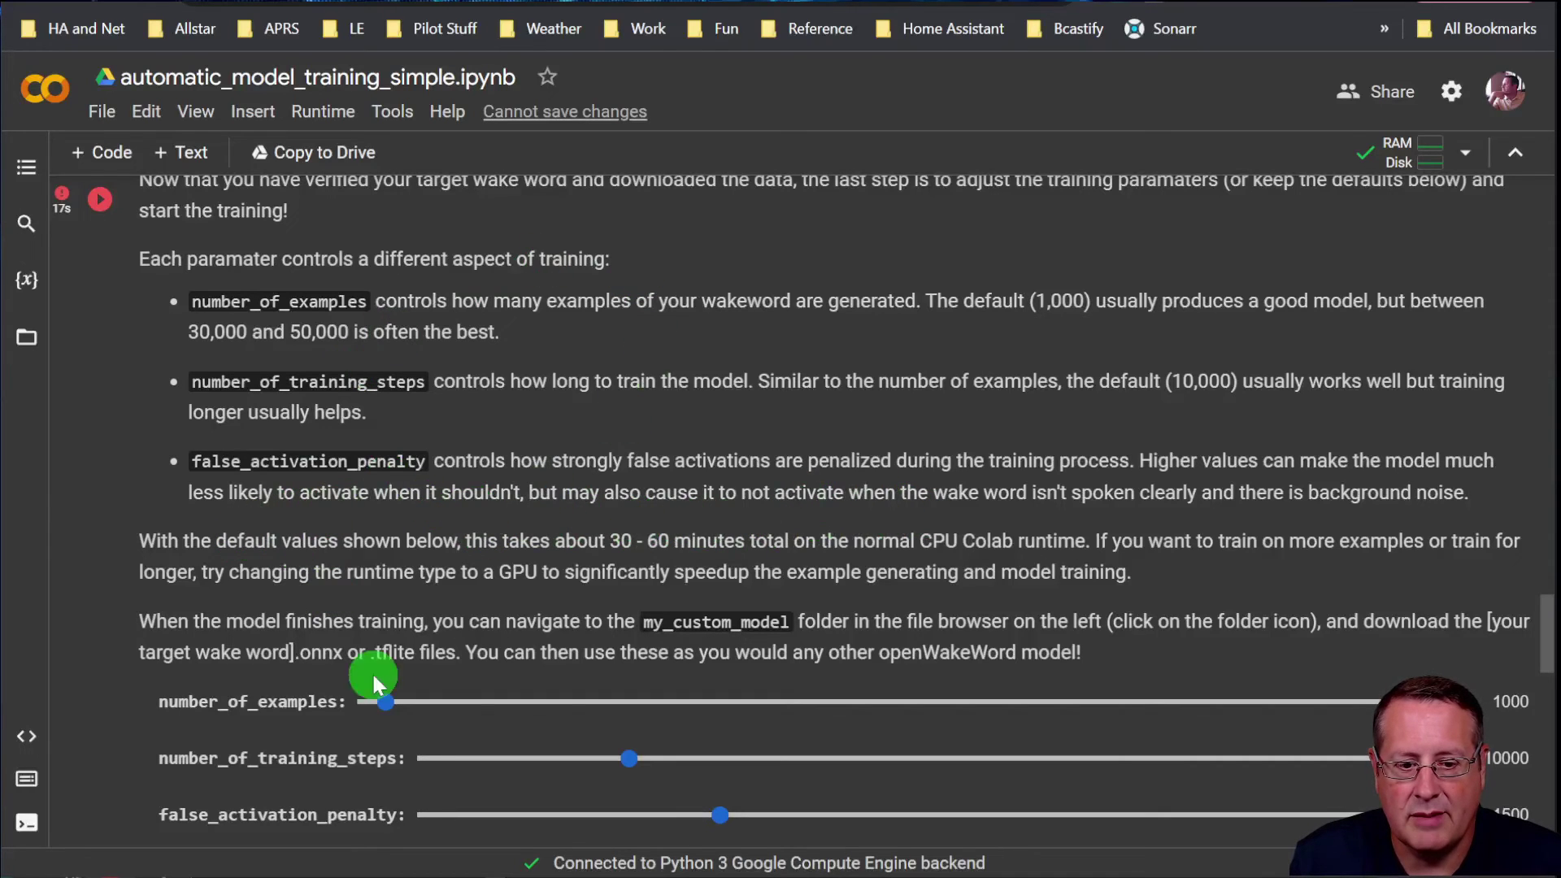
scroll(456, 606, down, 2)
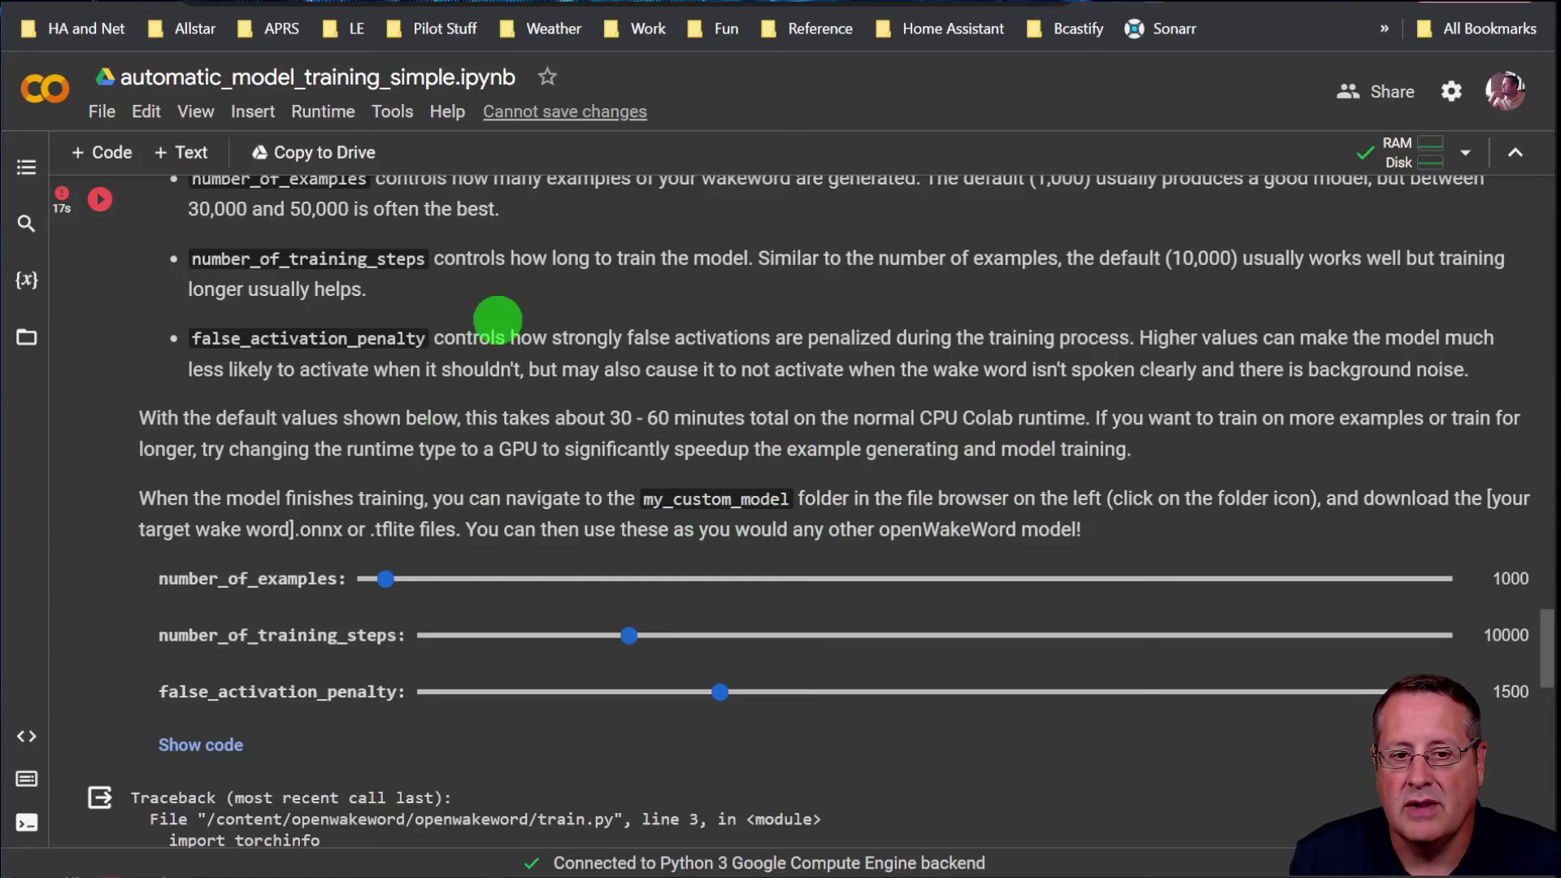
scroll(504, 357, up, 2)
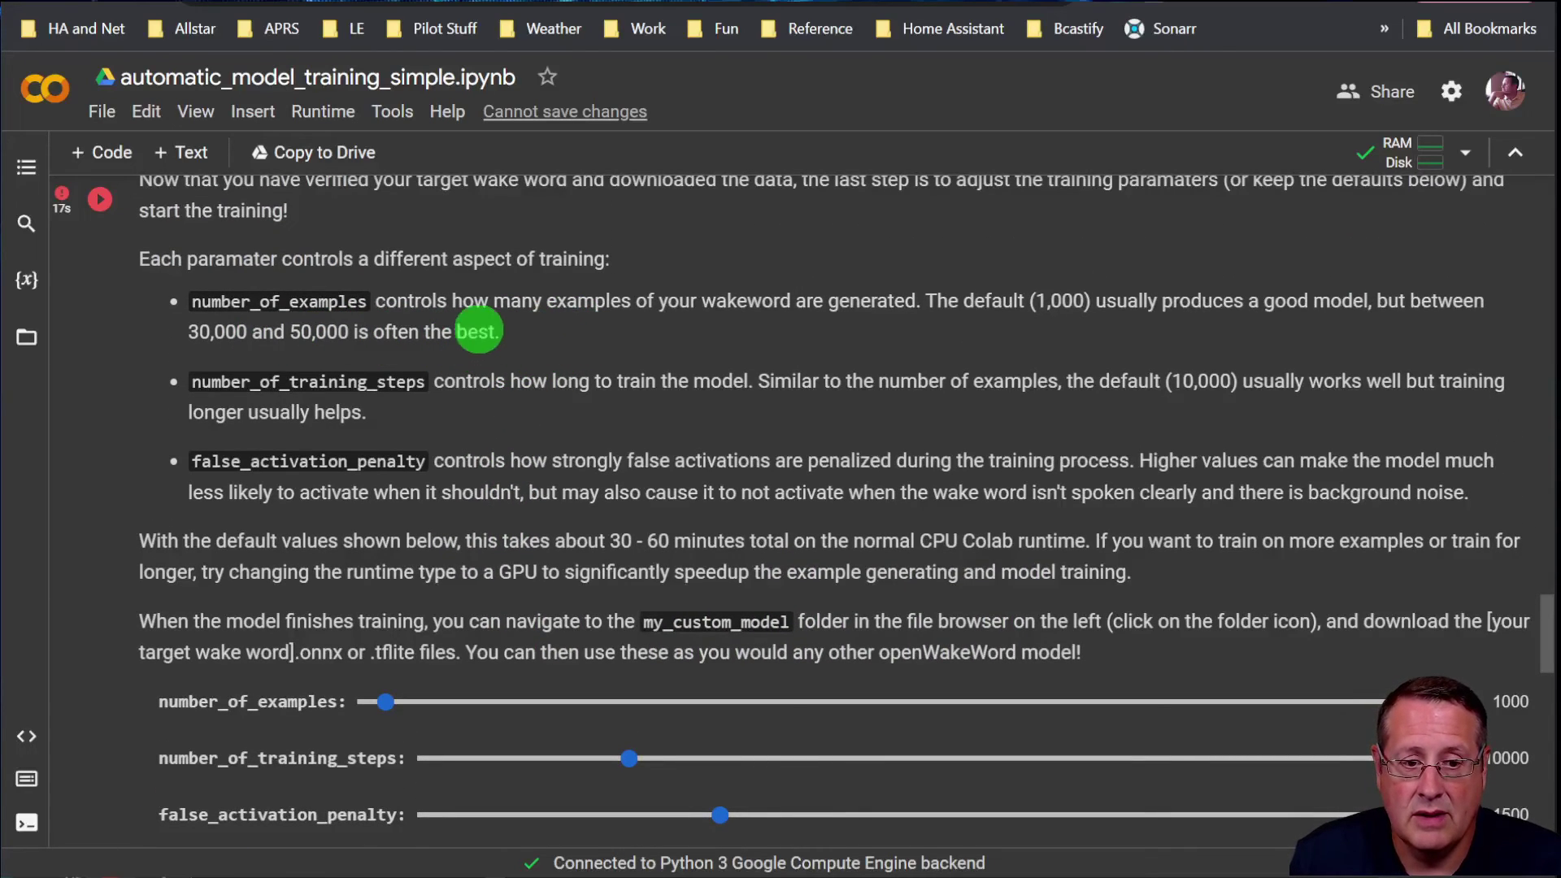
scroll(618, 403, down, 2)
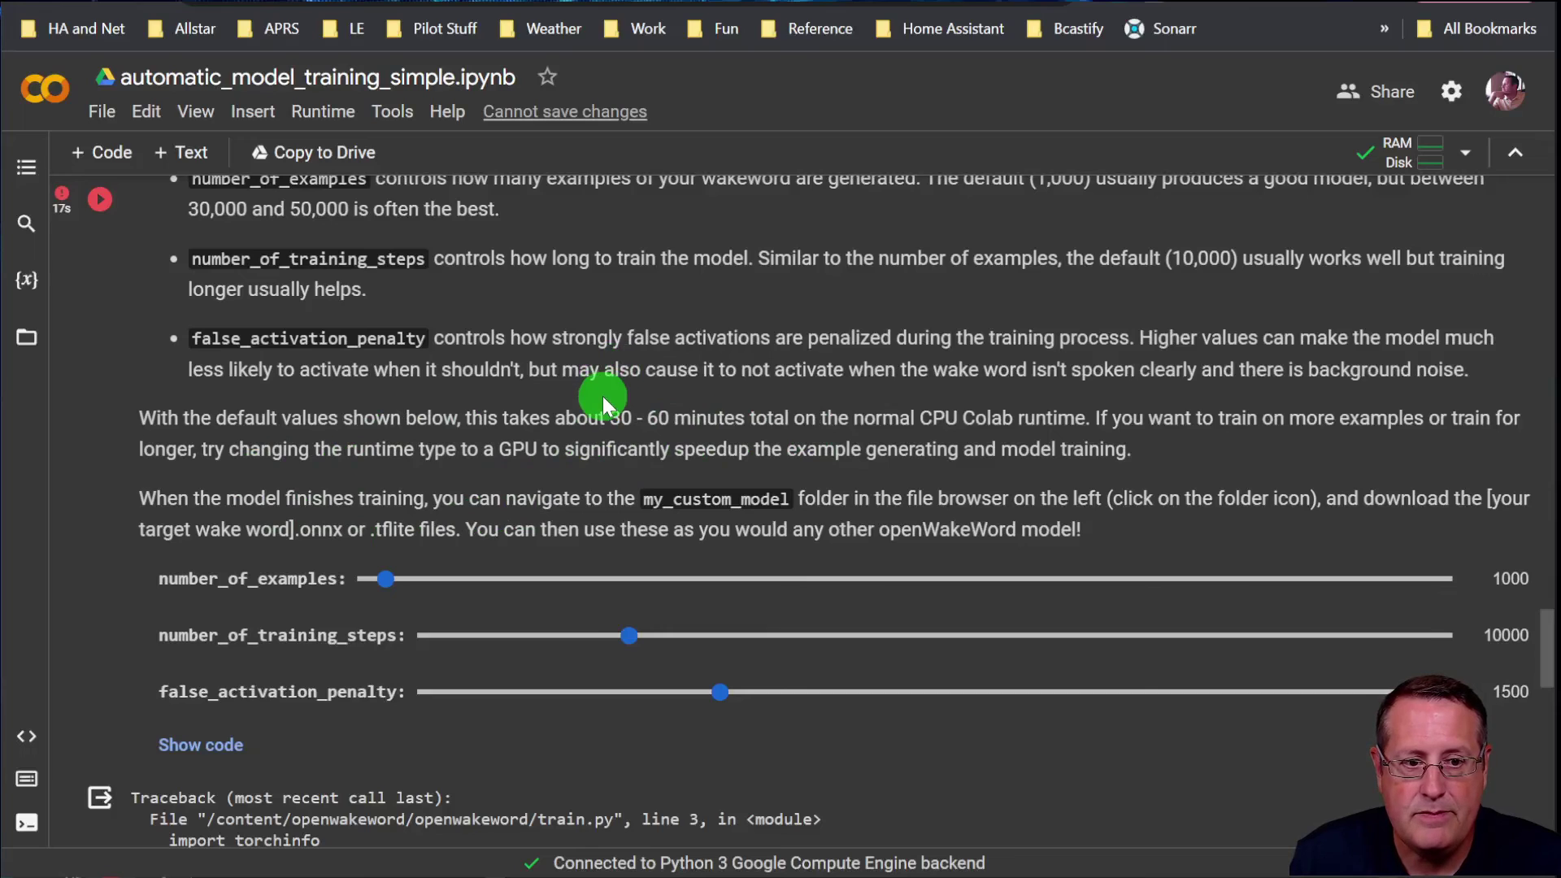
click(335, 114)
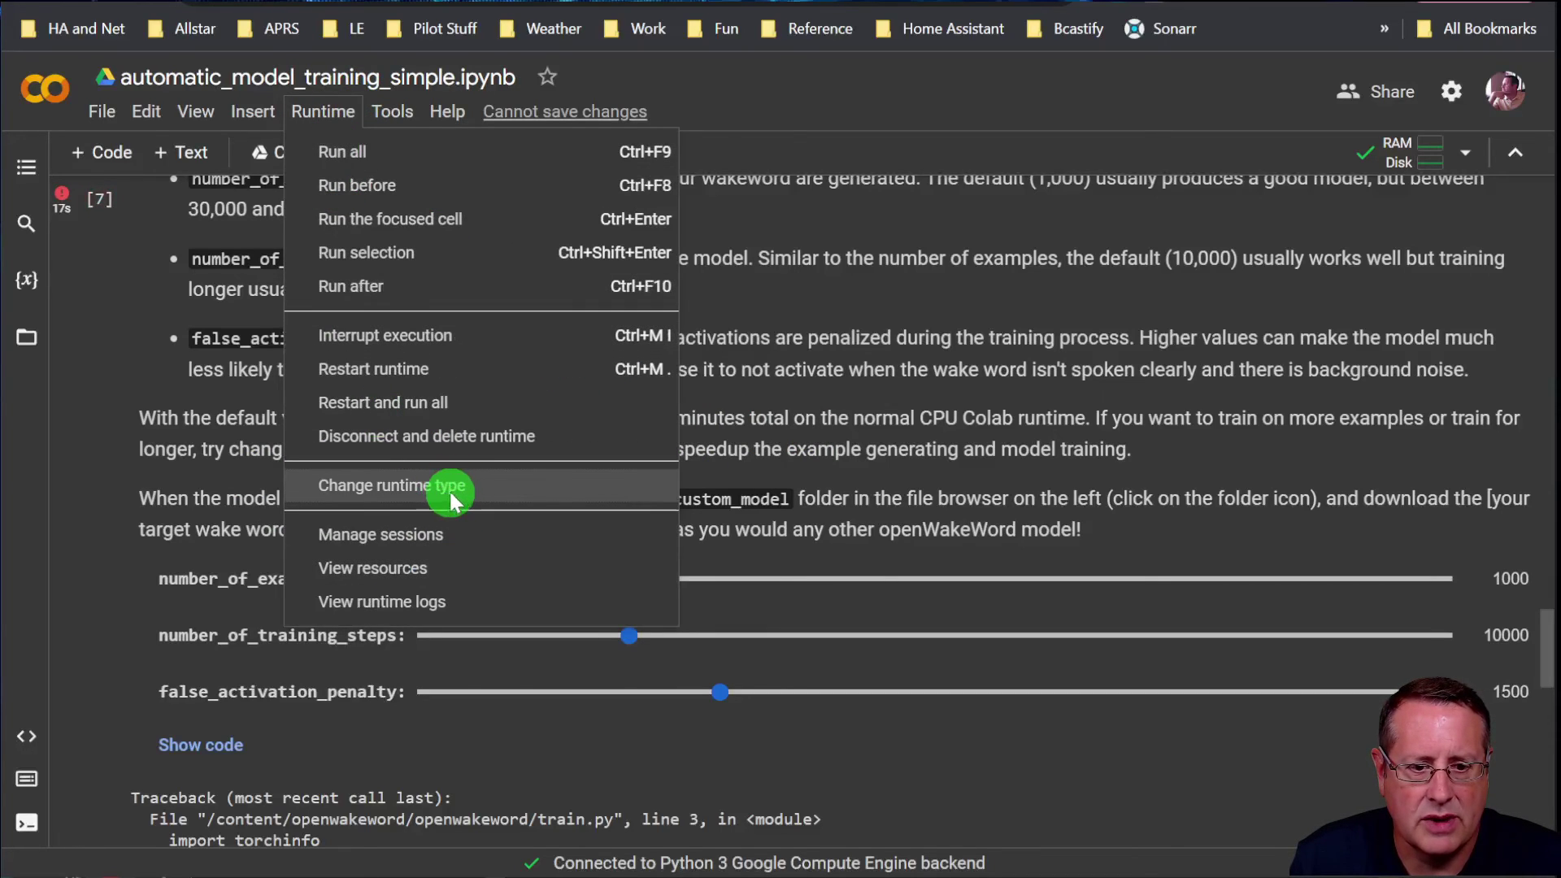
click(1017, 392)
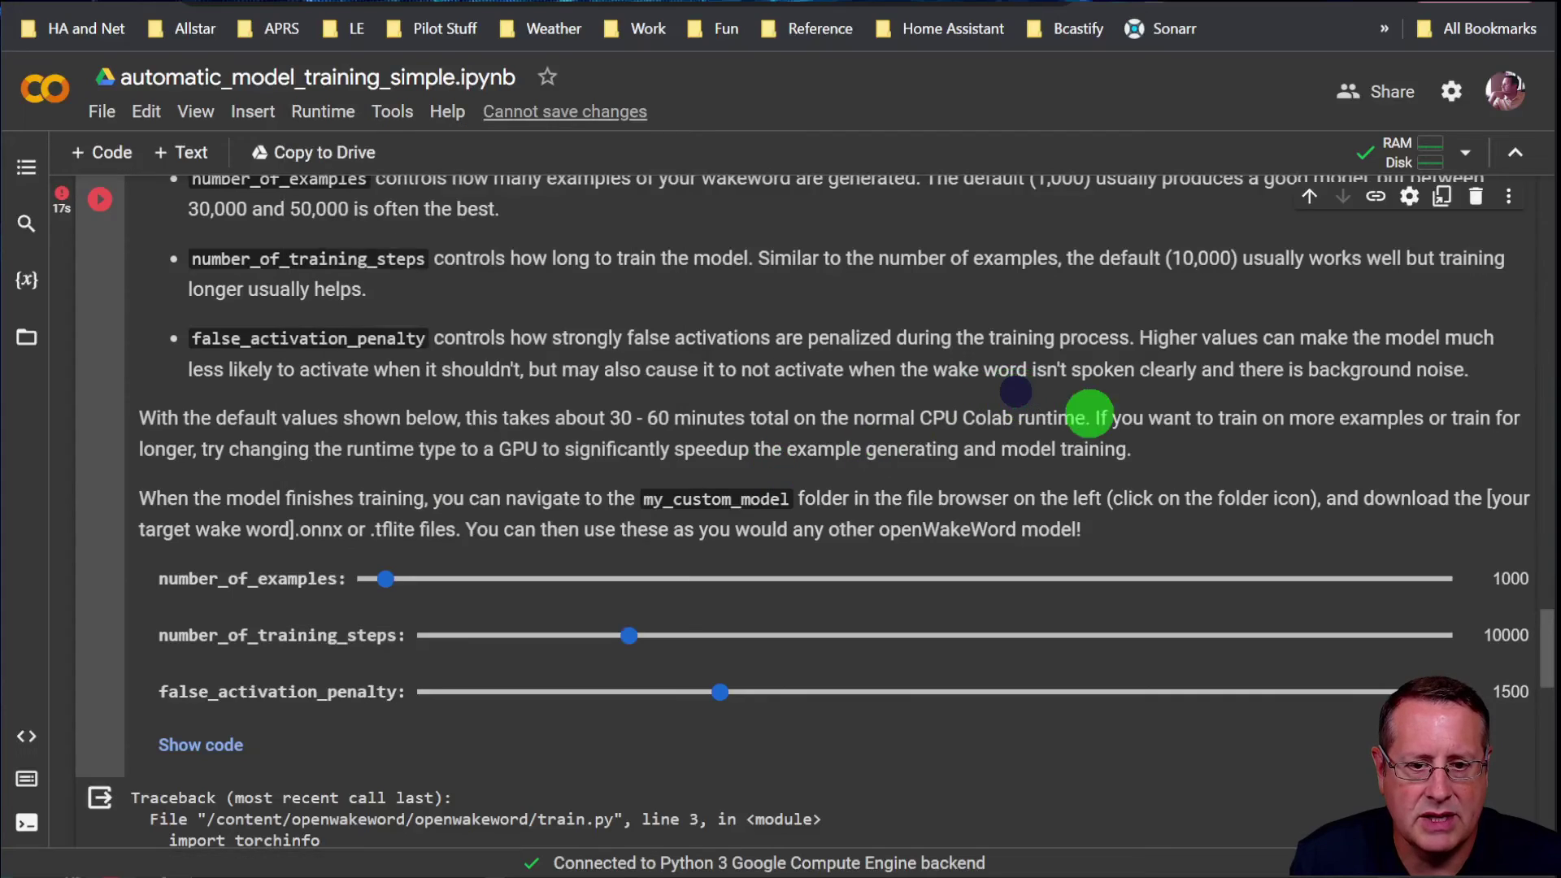